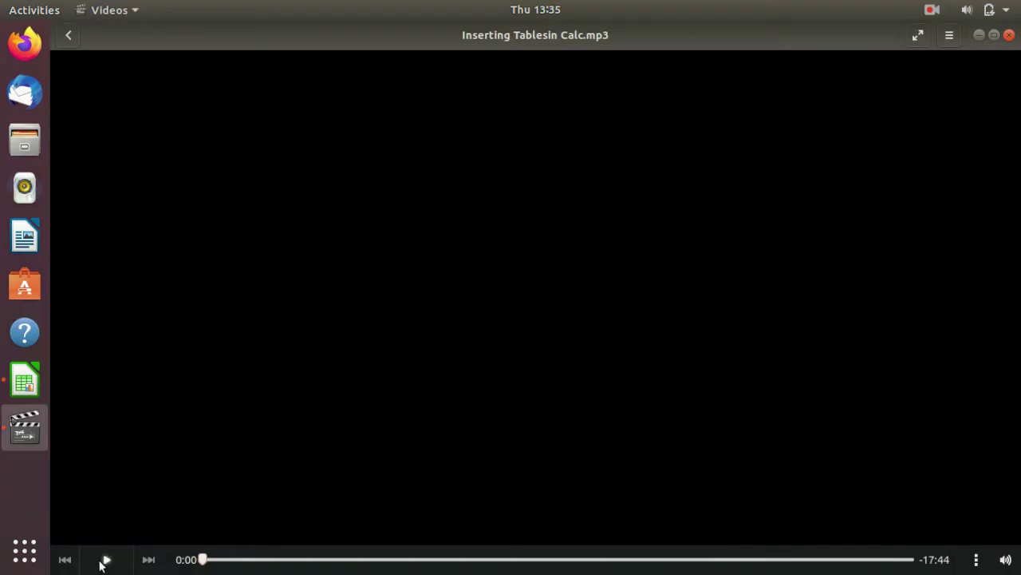
- Bring the open LibreOffice Calc workbook to the front from the dock
click(105, 560)
click(25, 382)
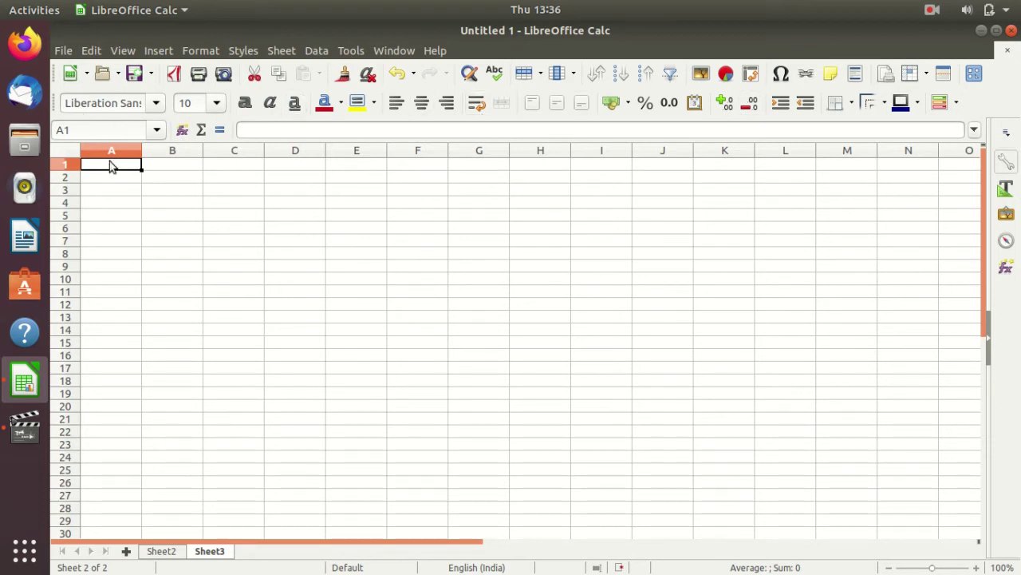
click(182, 204)
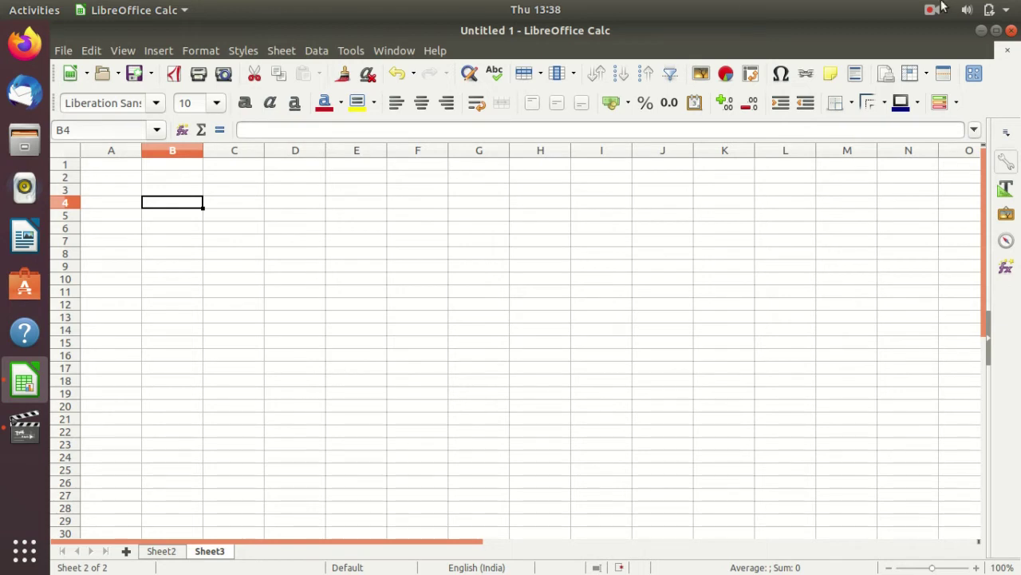
drag(163, 205, 206, 211)
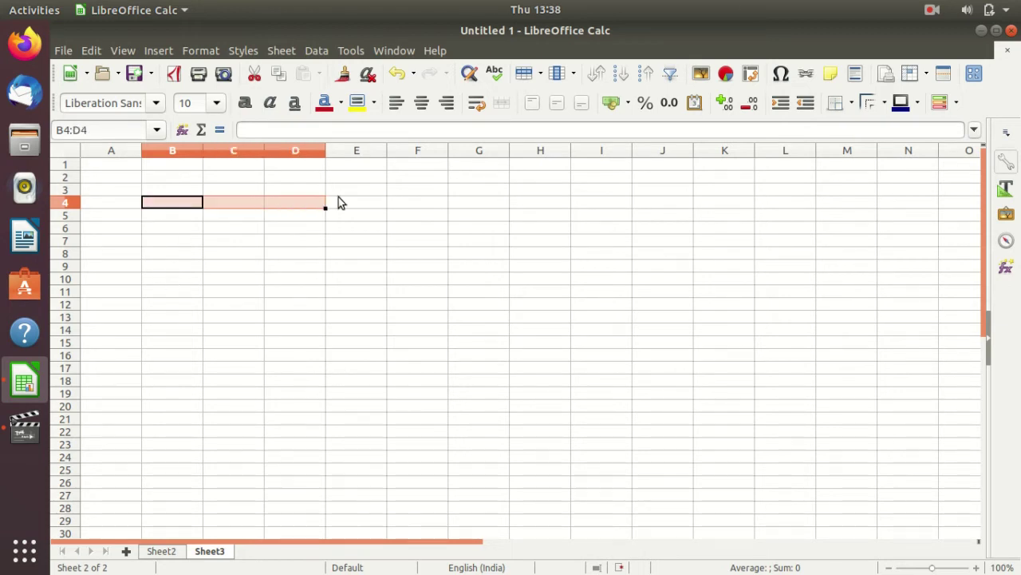
click(182, 205)
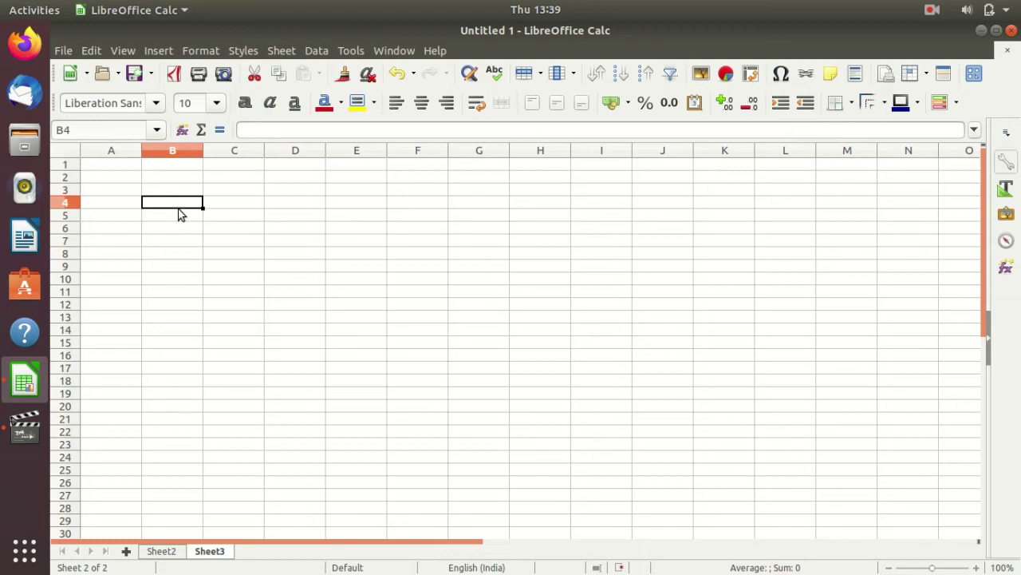
drag(179, 213, 692, 210)
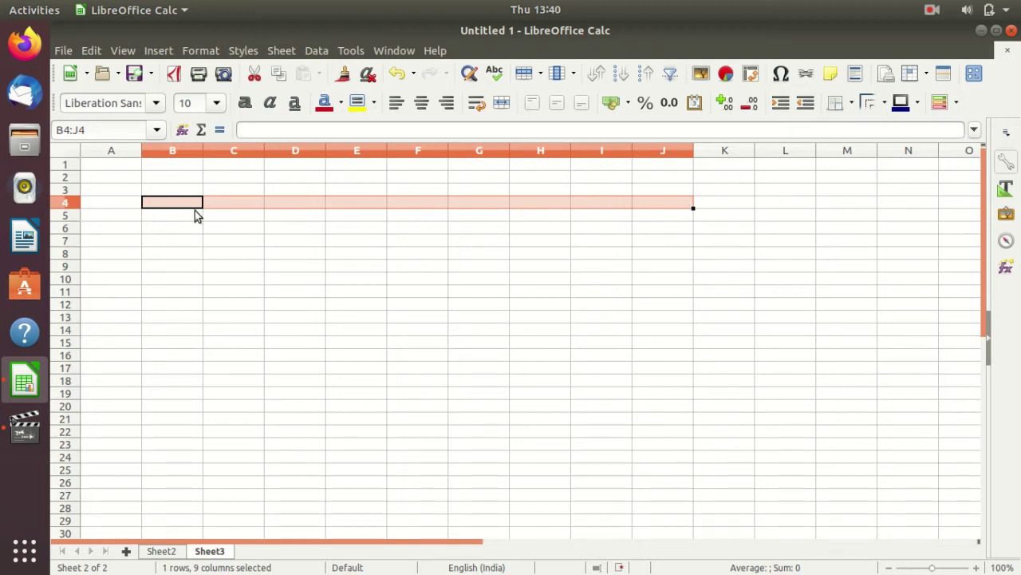
drag(191, 209, 187, 250)
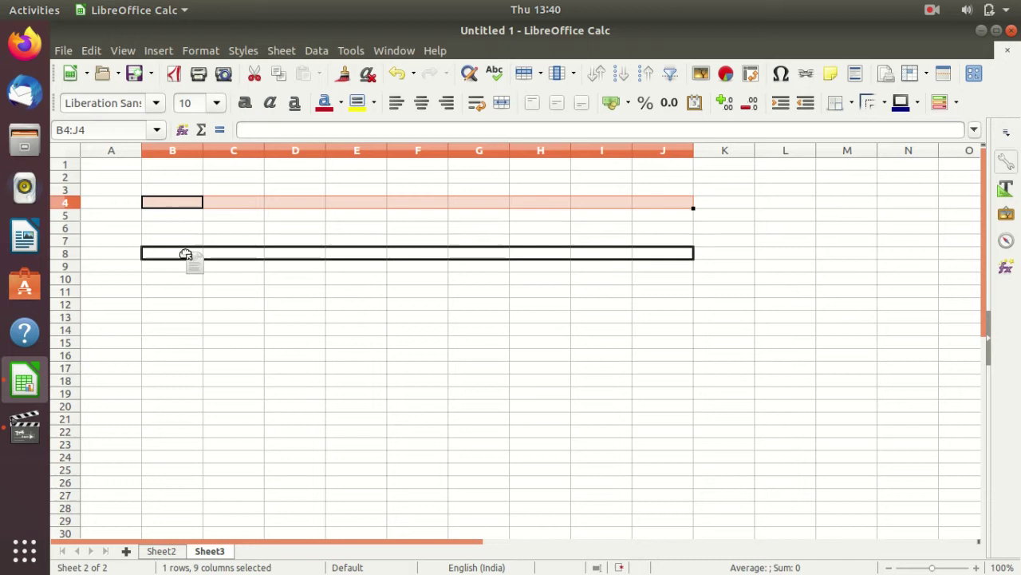
click(179, 211)
drag(179, 205, 174, 435)
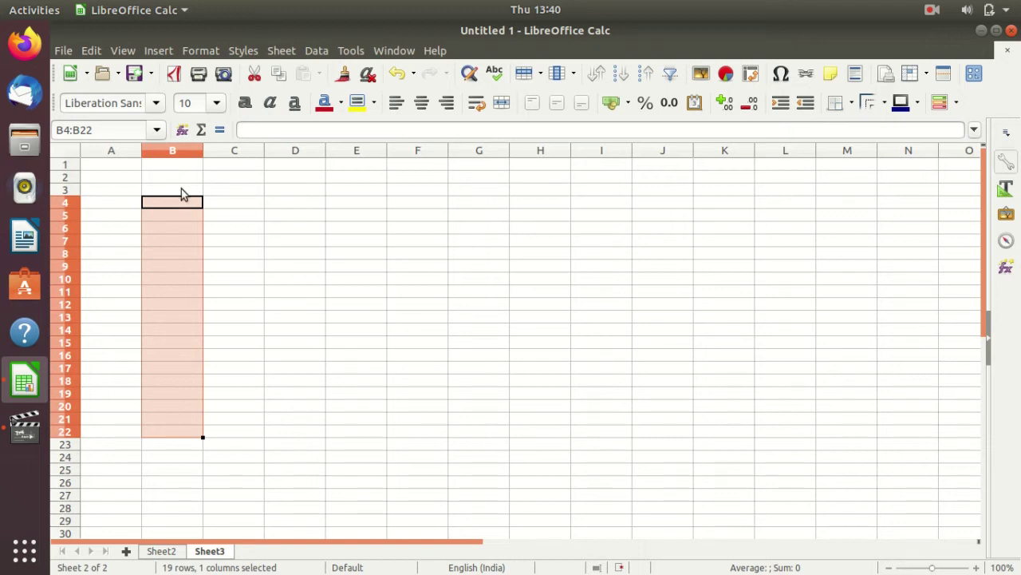
drag(178, 204, 499, 229)
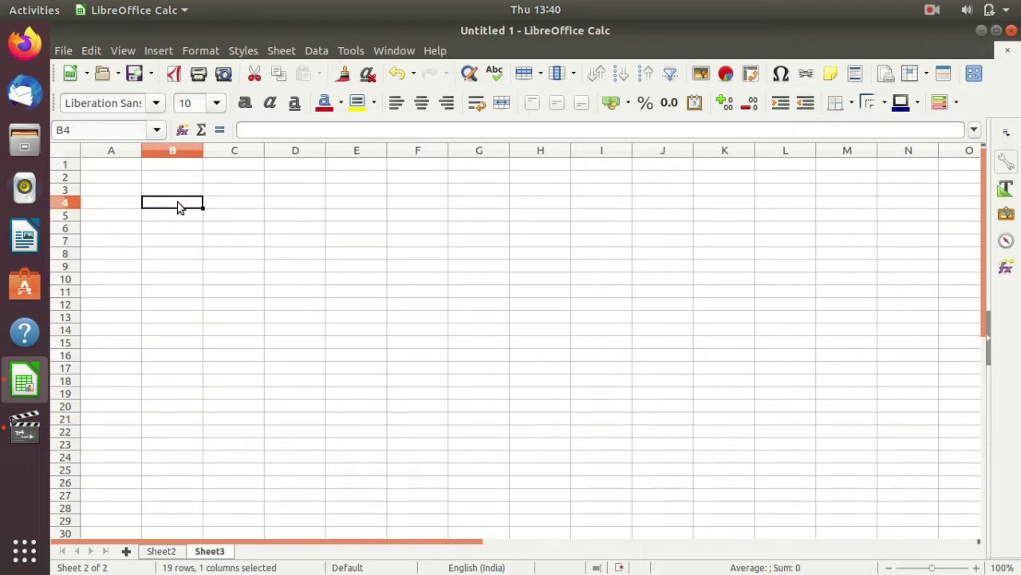
click(499, 229)
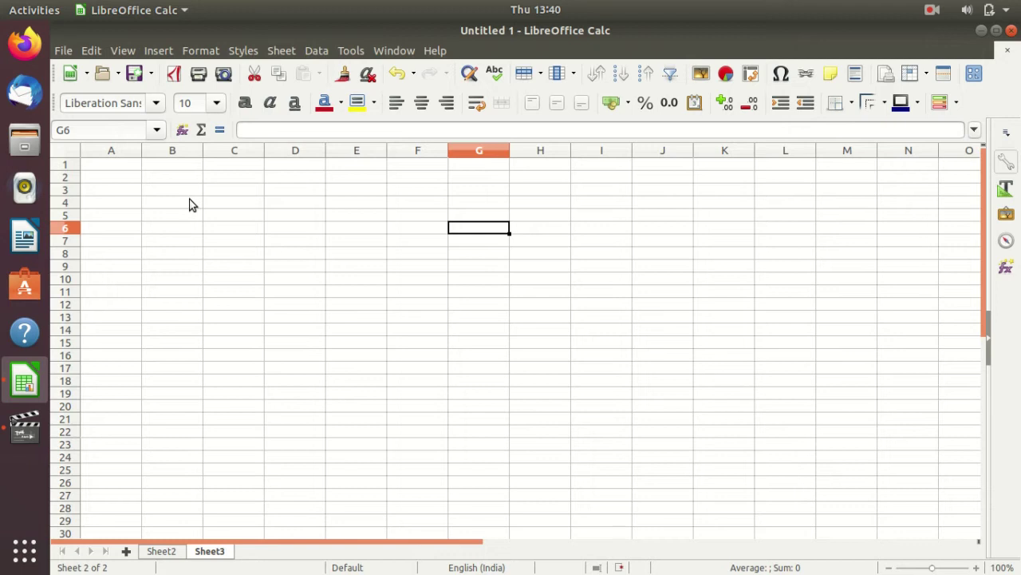
drag(191, 205, 541, 204)
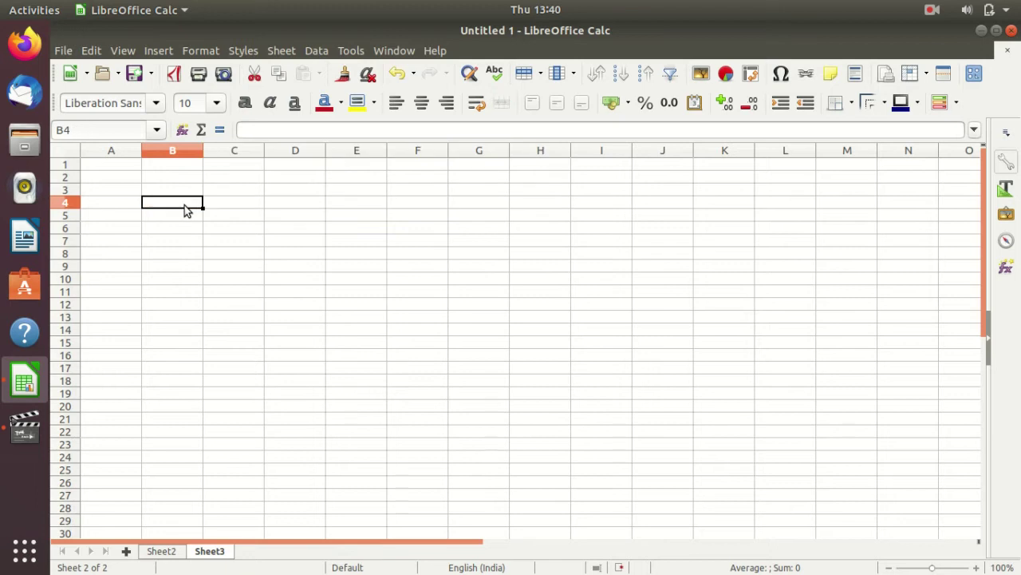
mouse_move(185, 205)
mouse_down()
mouse_move(171, 372)
mouse_move(287, 387)
mouse_up()
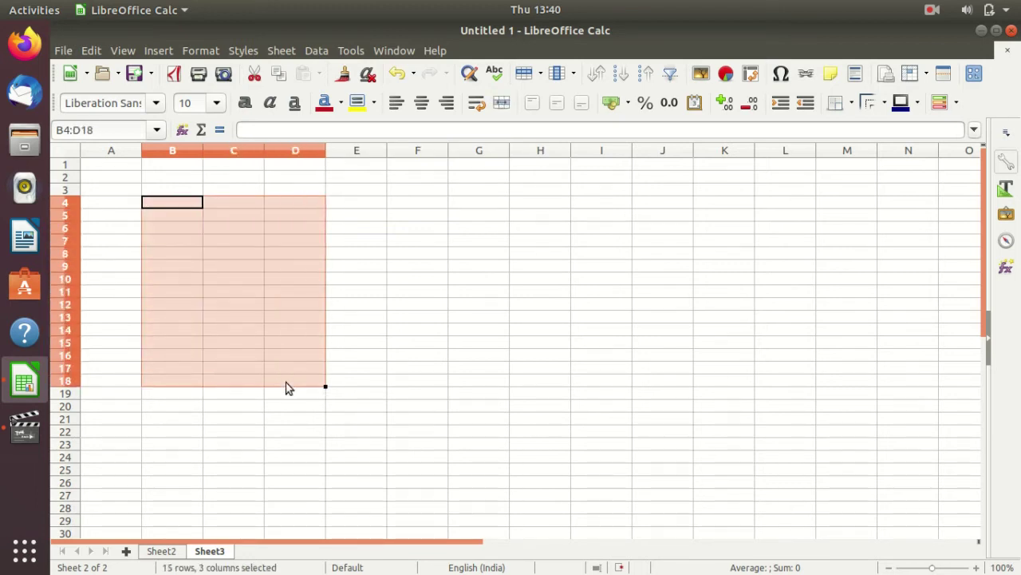
click(286, 382)
drag(151, 210, 158, 477)
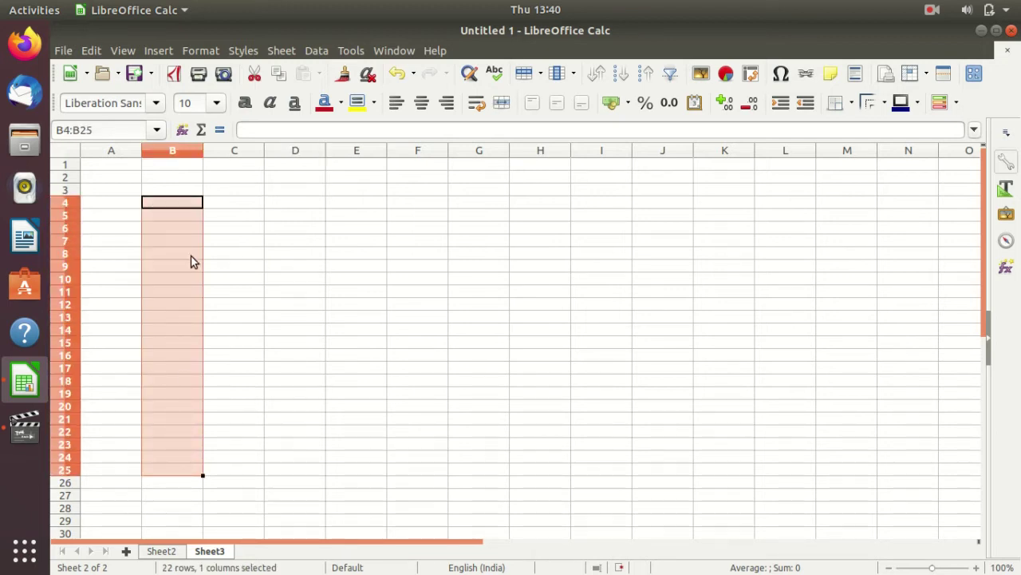
click(189, 205)
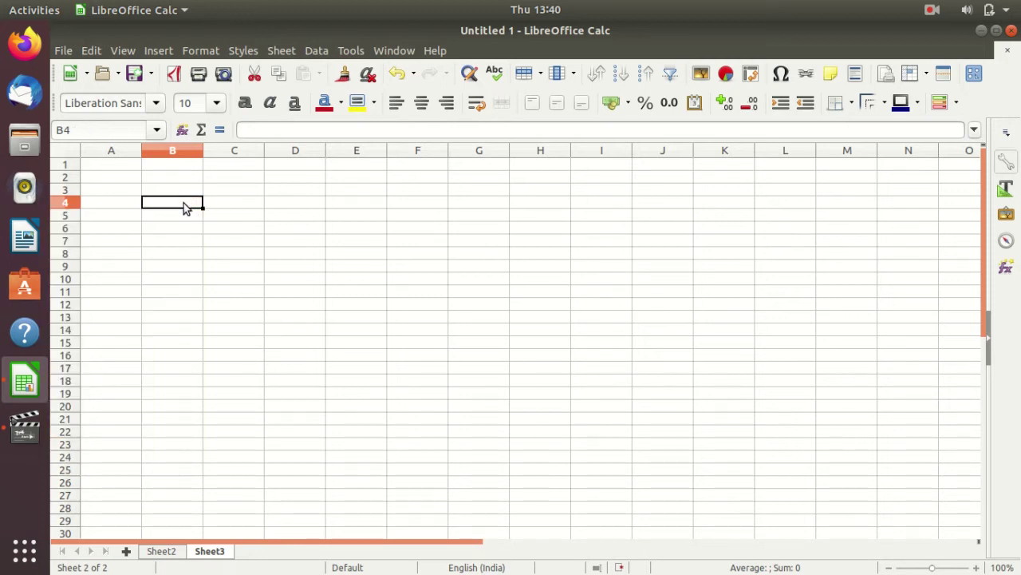
click(241, 209)
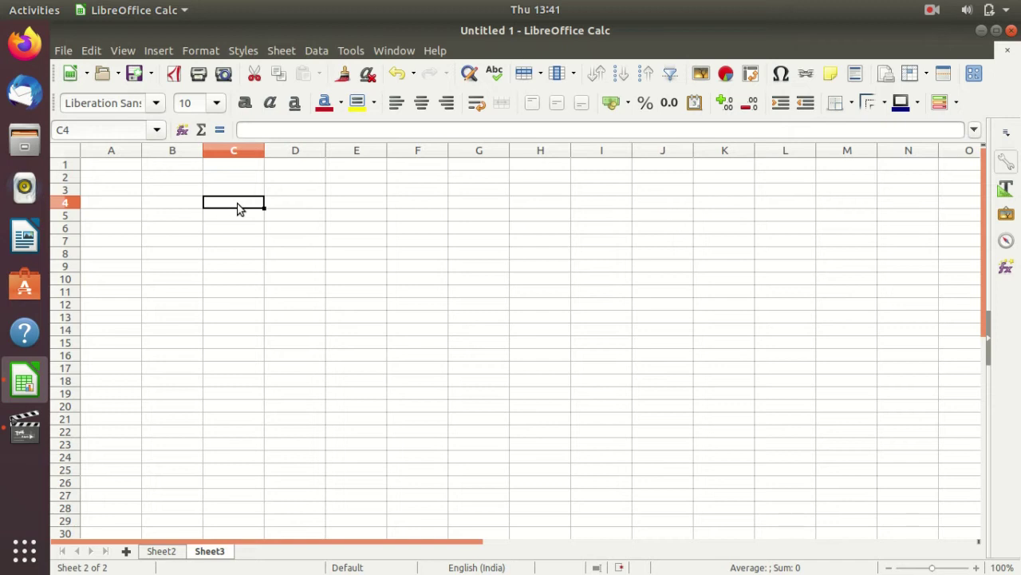
- Select C5:K10 and apply the All Borders preset to form a thin table grid
click(270, 212)
click(347, 261)
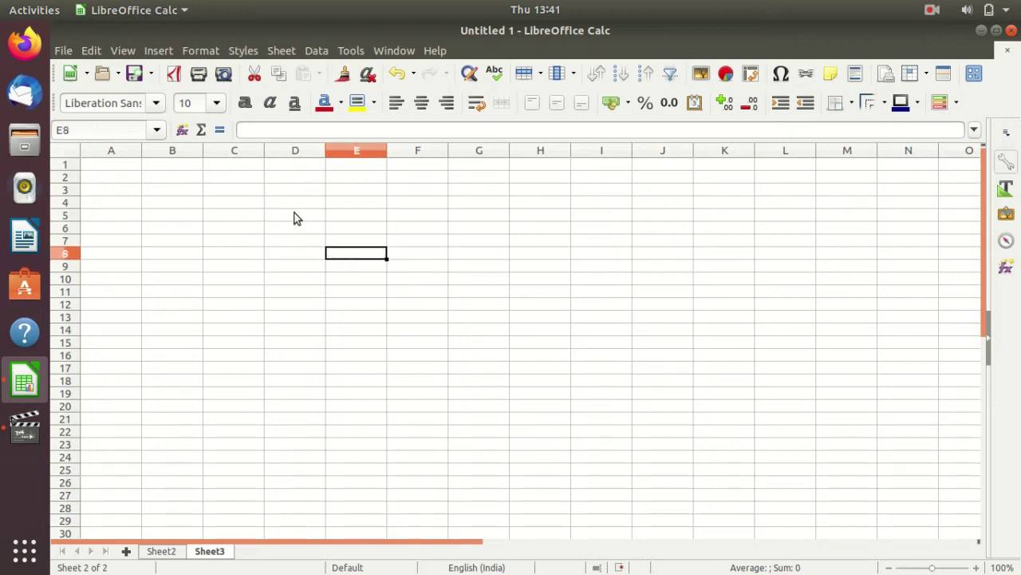
click(243, 218)
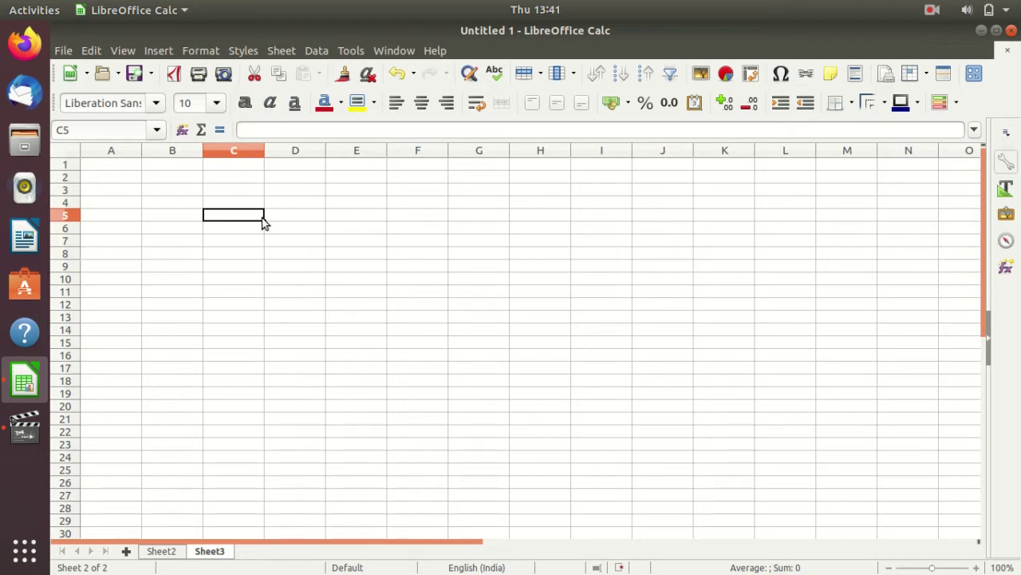
drag(263, 220, 292, 220)
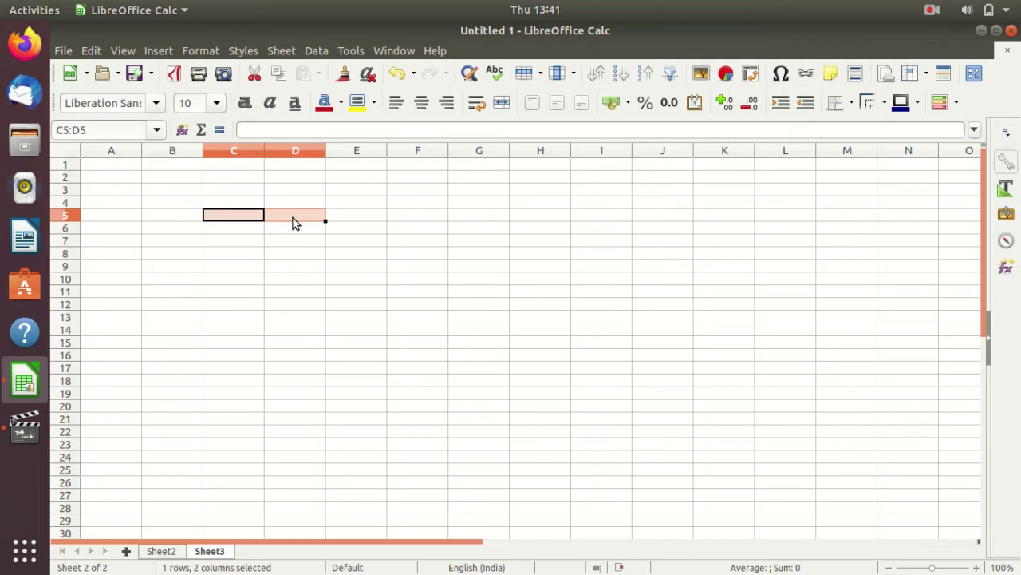
drag(320, 222, 342, 223)
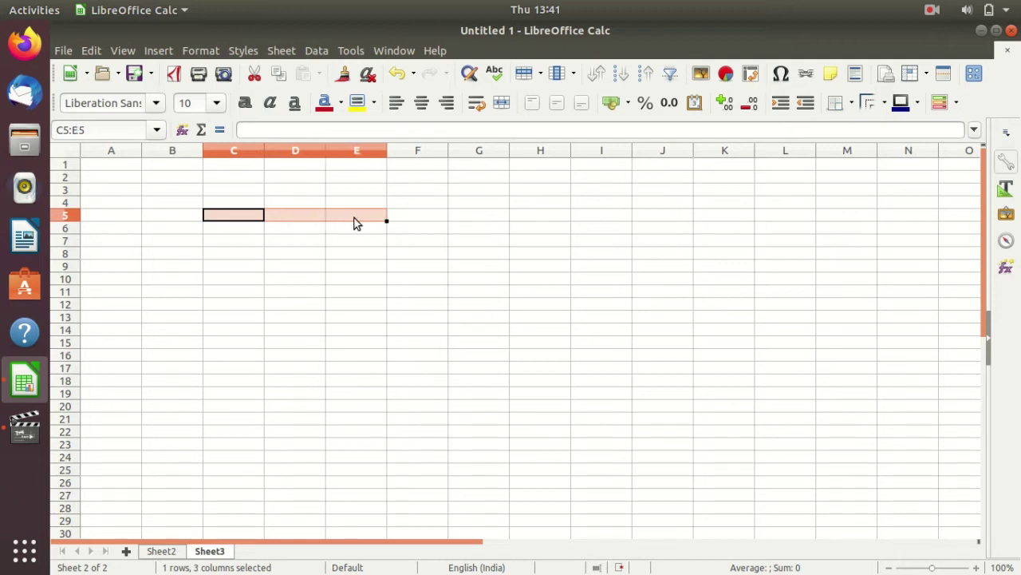
drag(356, 222, 716, 216)
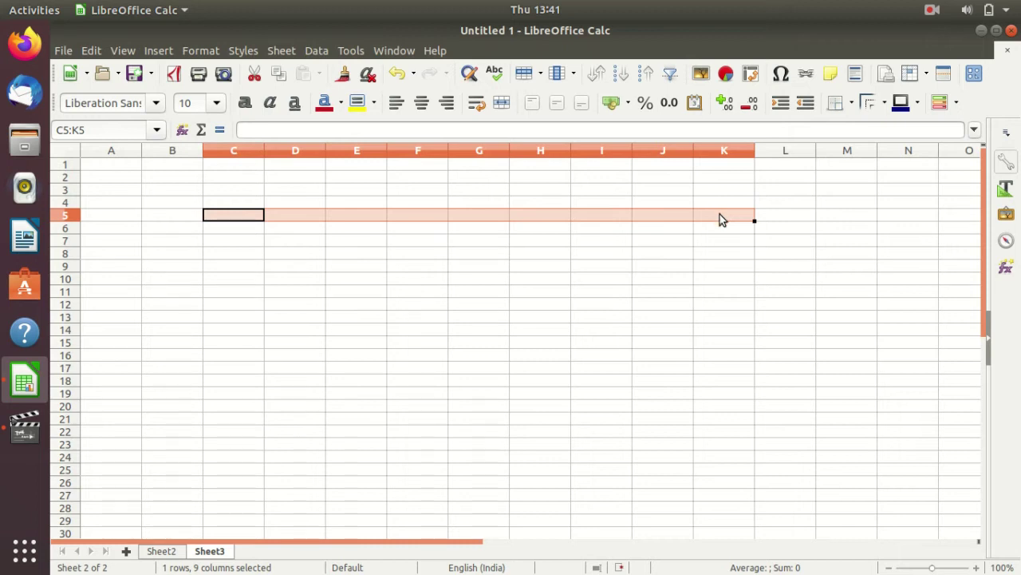
drag(720, 217, 727, 279)
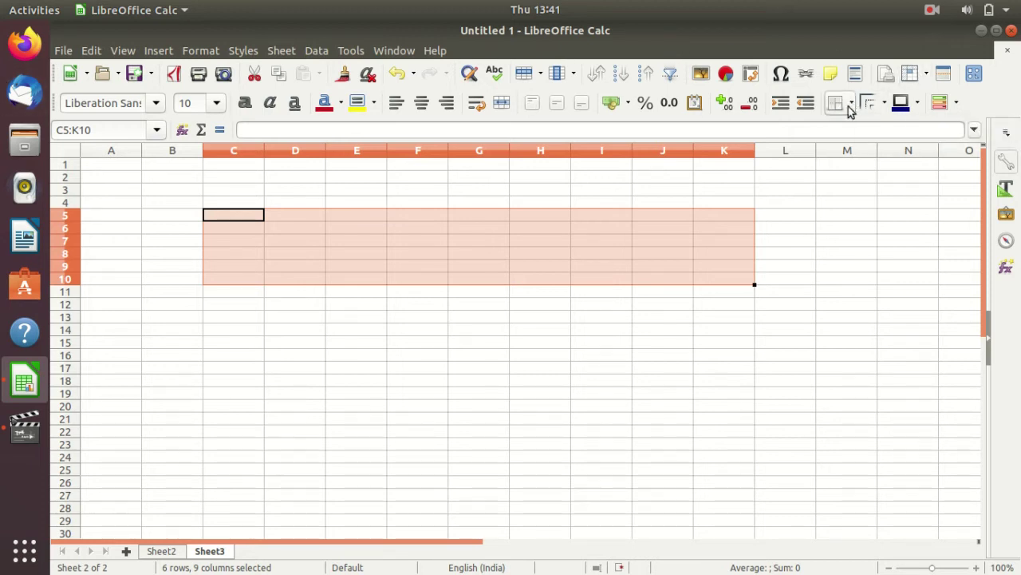
click(851, 103)
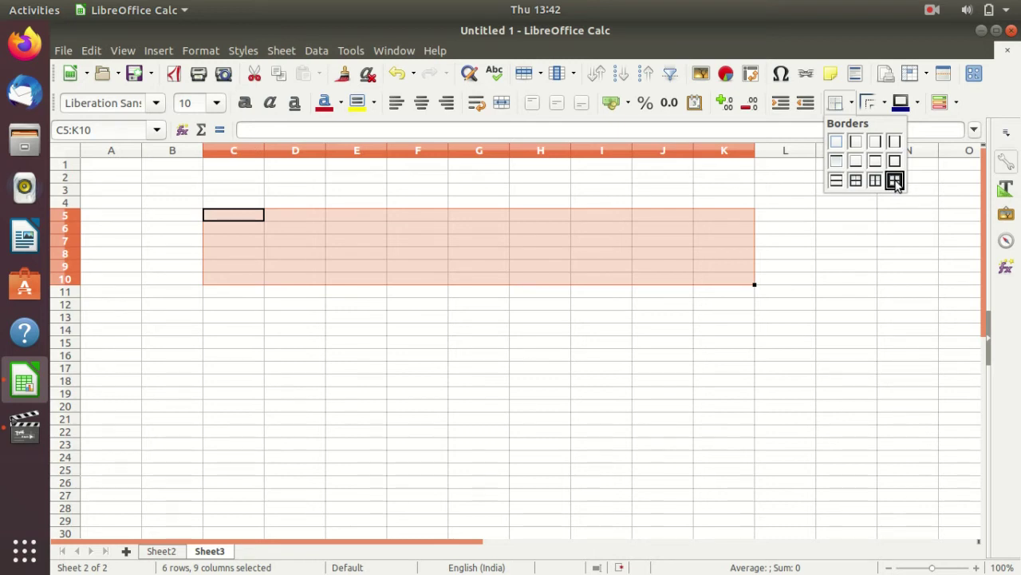
click(895, 181)
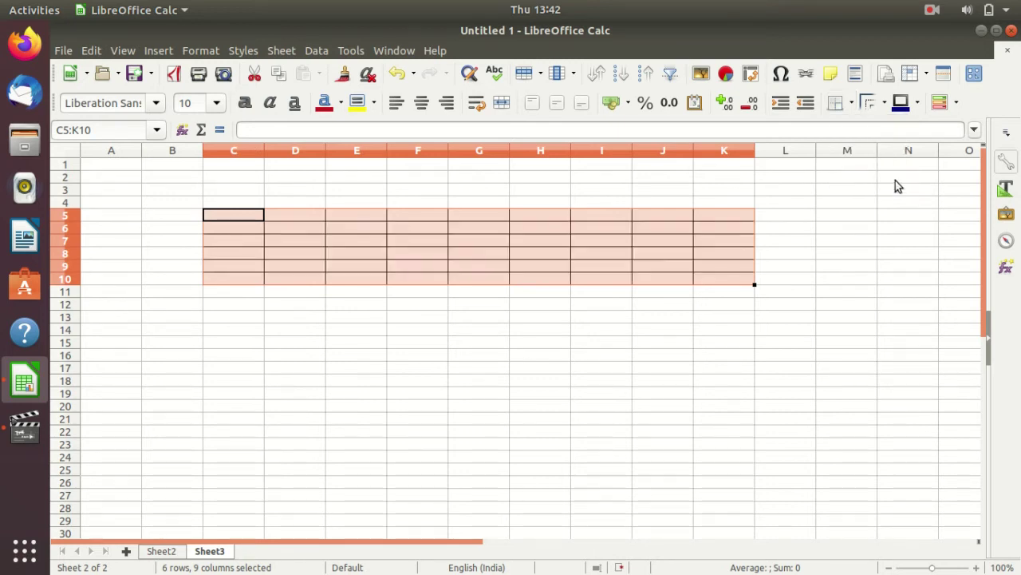
click(868, 229)
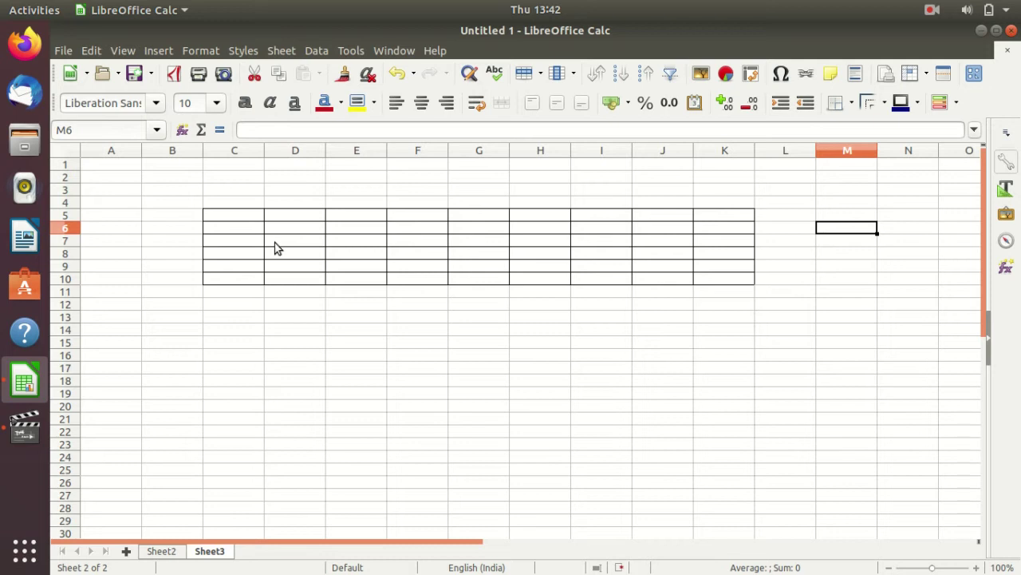
click(241, 220)
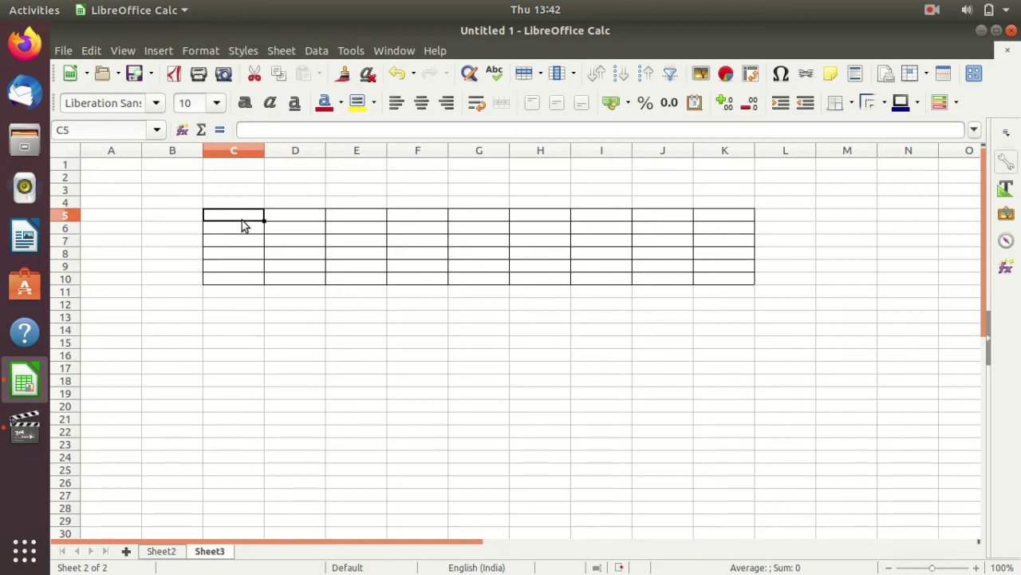
- Enter headers Sl.No., NAME, ENG and KAN across row 5 from C5
text(Sl)
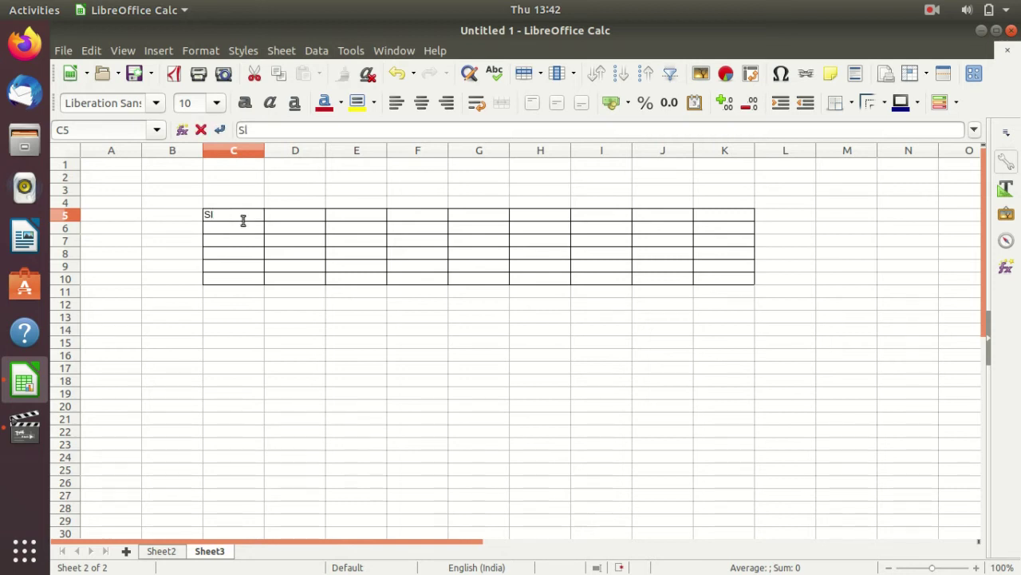
text(.No.)
key(Tab)
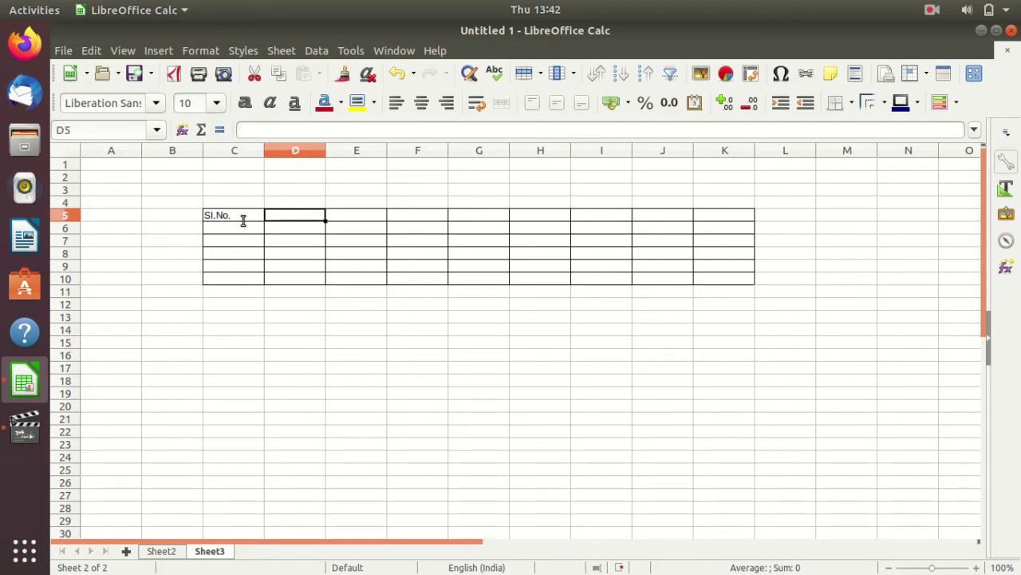
text(N)
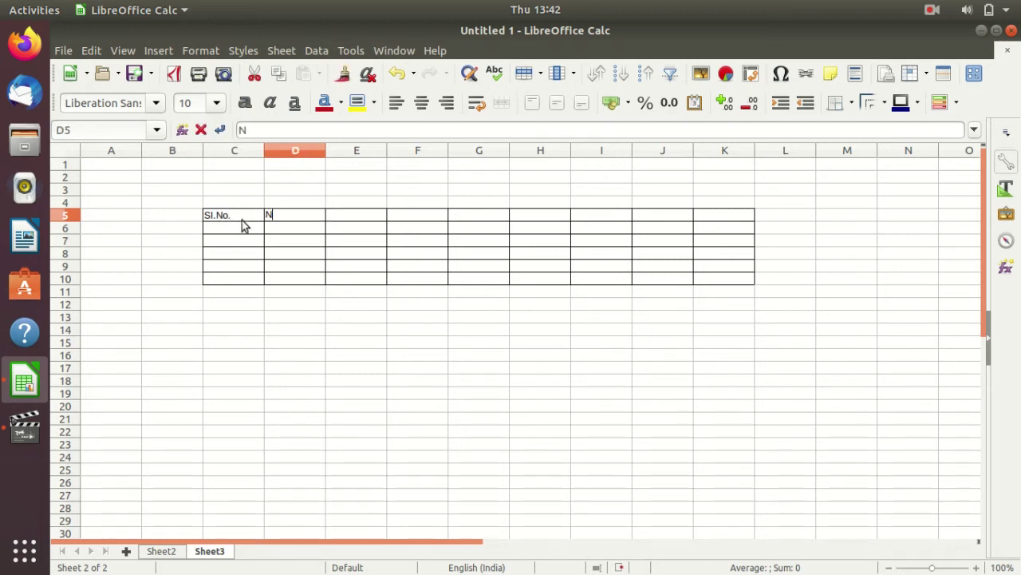
text(AME)
key(Tab)
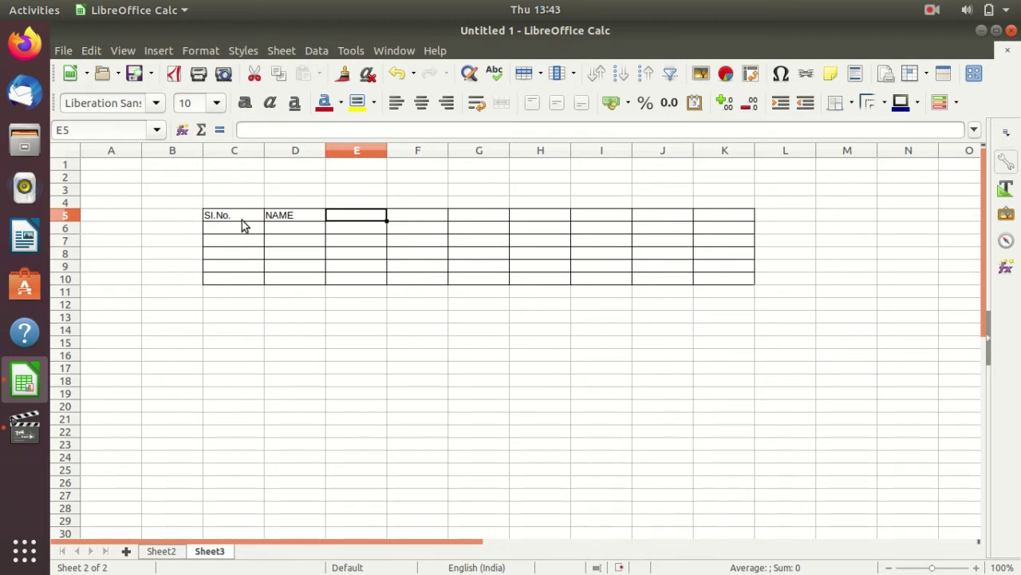
text(E)
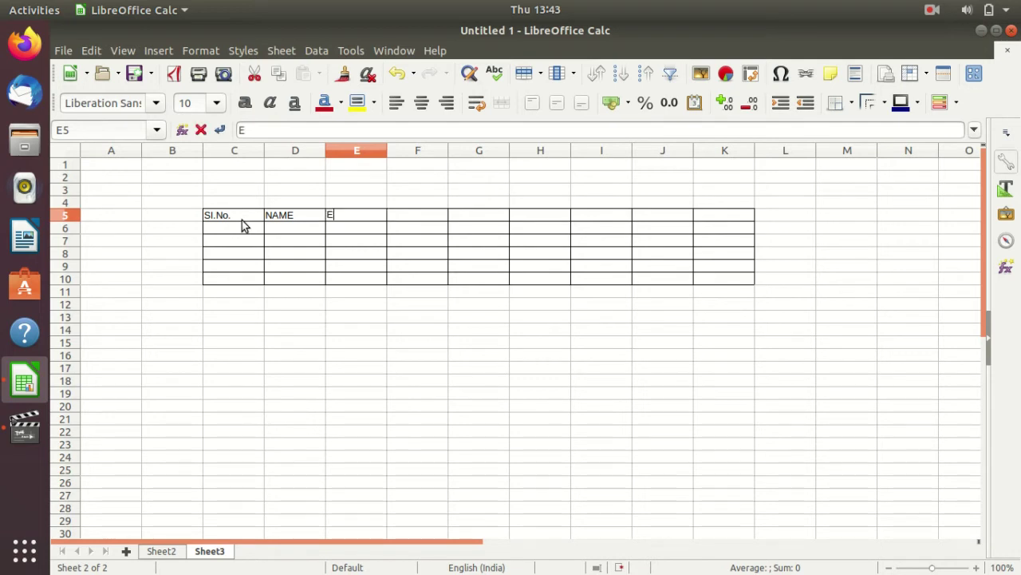
text(NG)
key(Tab)
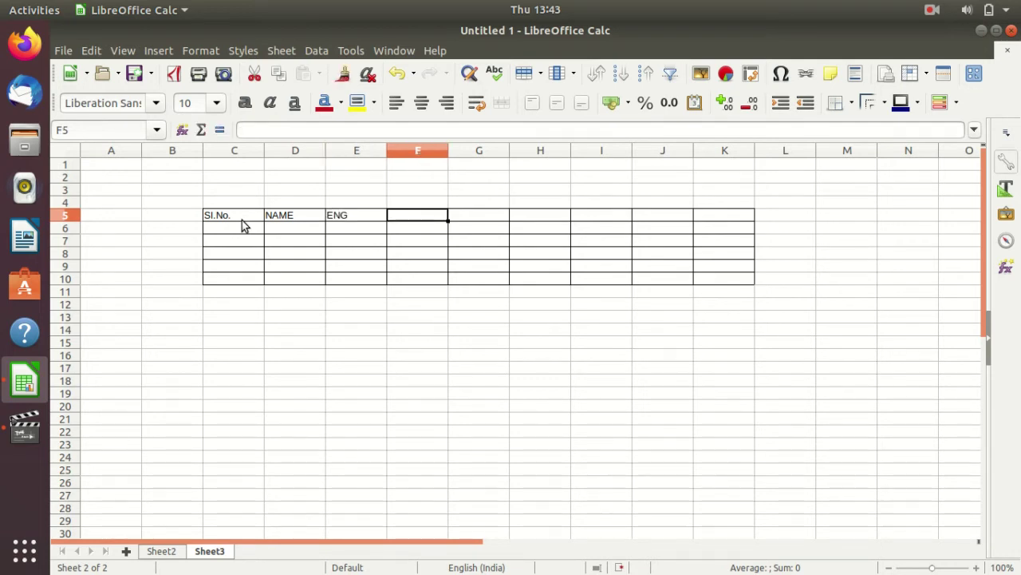
text(KAN)
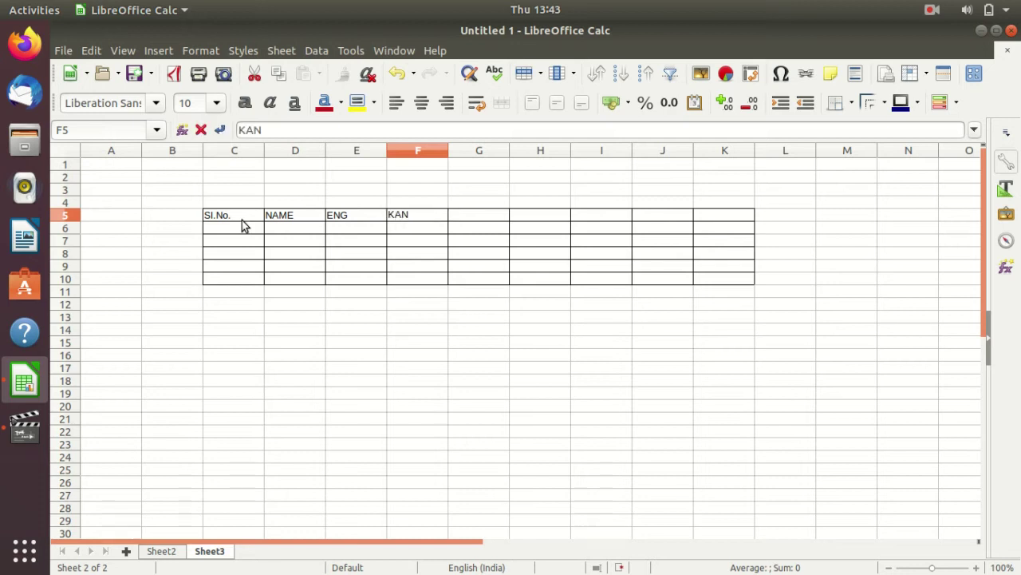
key(Tab)
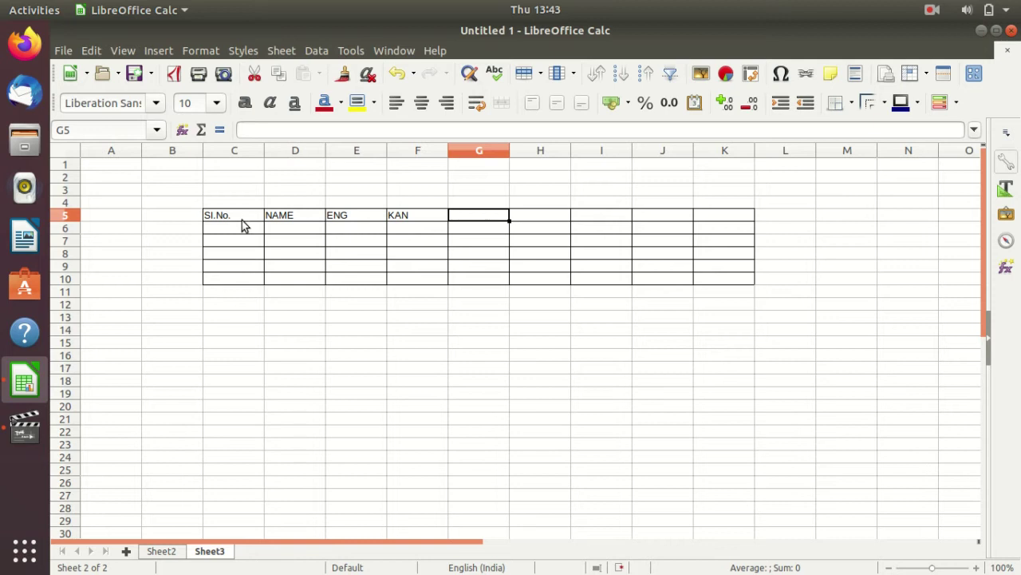
- Continue the header row with MATHS, SCI, SCO, HINDI and TOTAL through K5
text(MATHS)
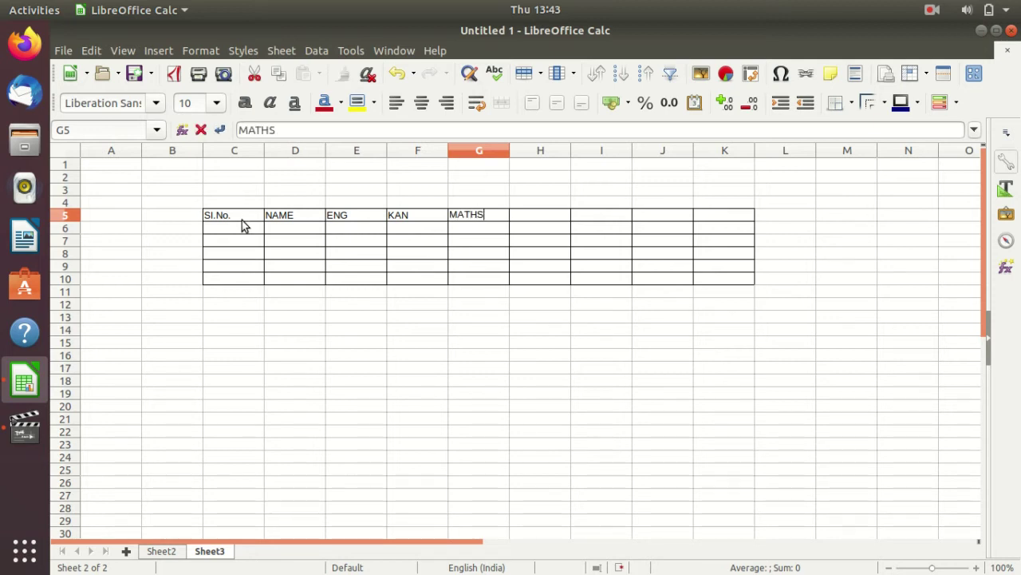
key(Tab)
text(S)
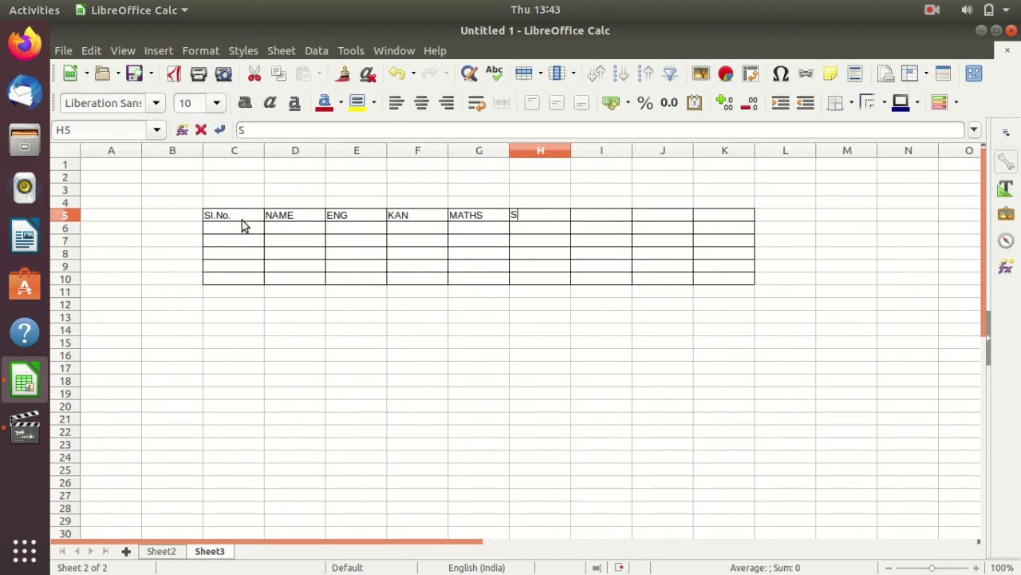
text(CI)
key(Tab)
text(S)
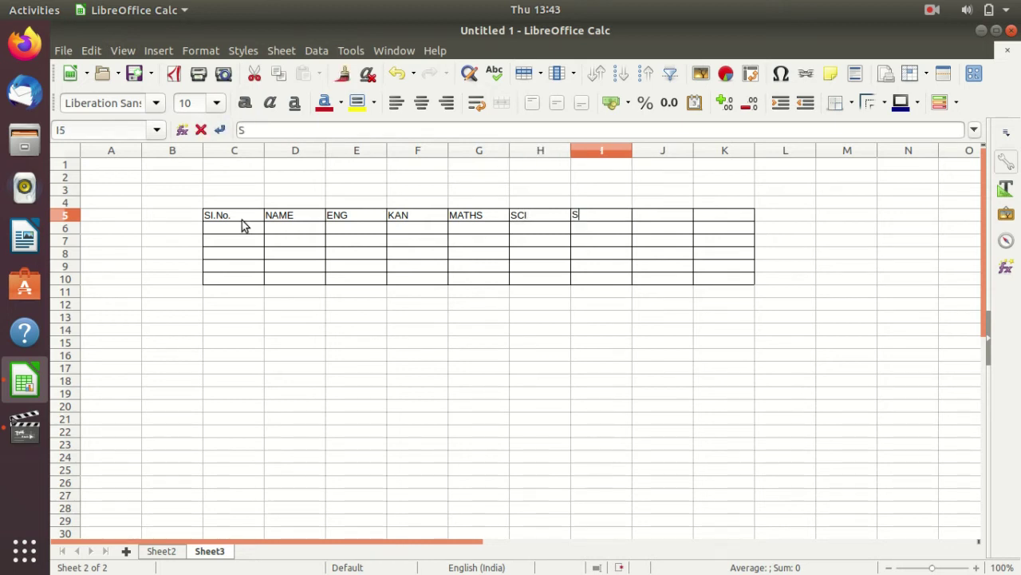
text(CO)
key(Tab)
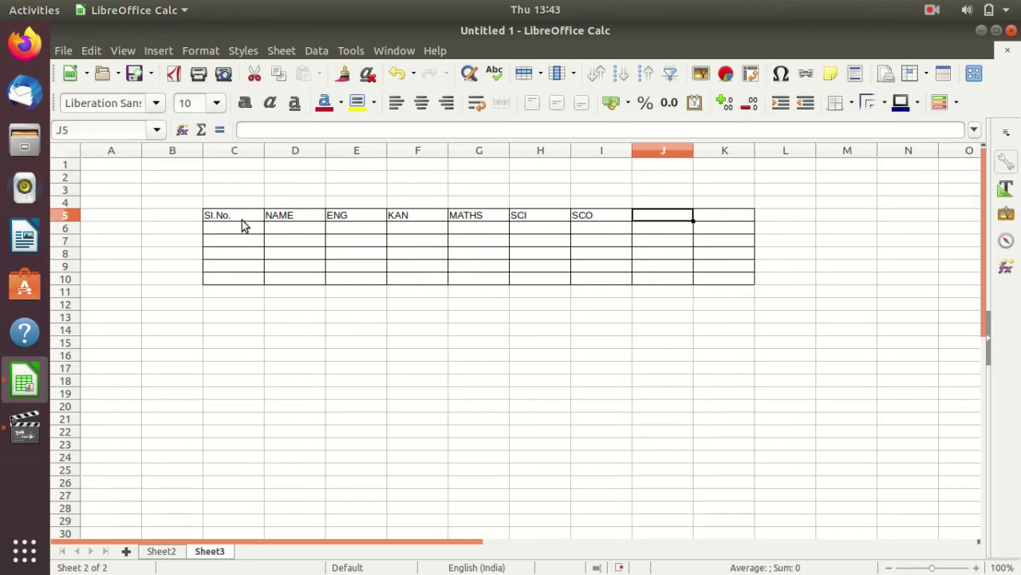
text(HIN)
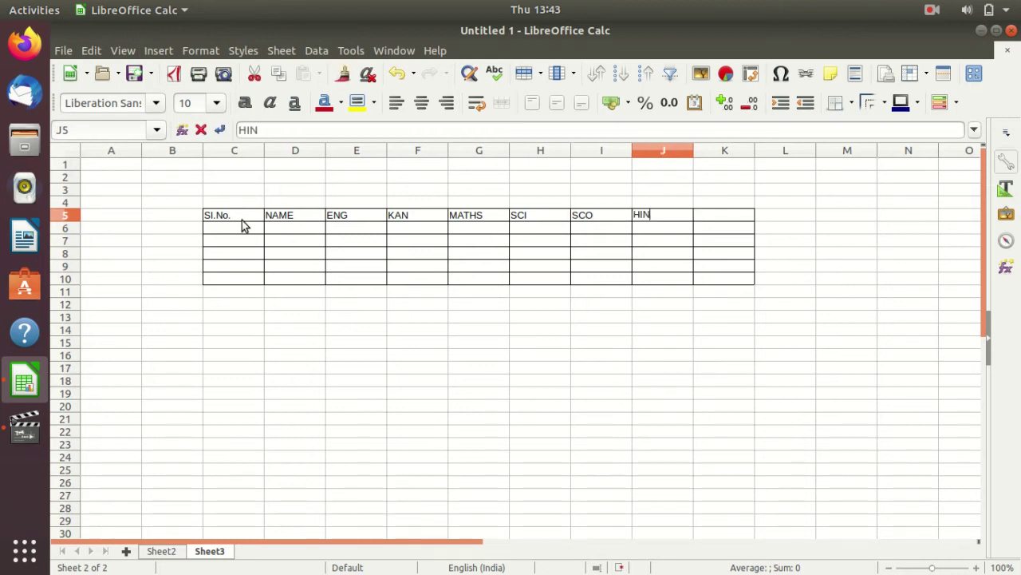
text(DI)
key(Tab)
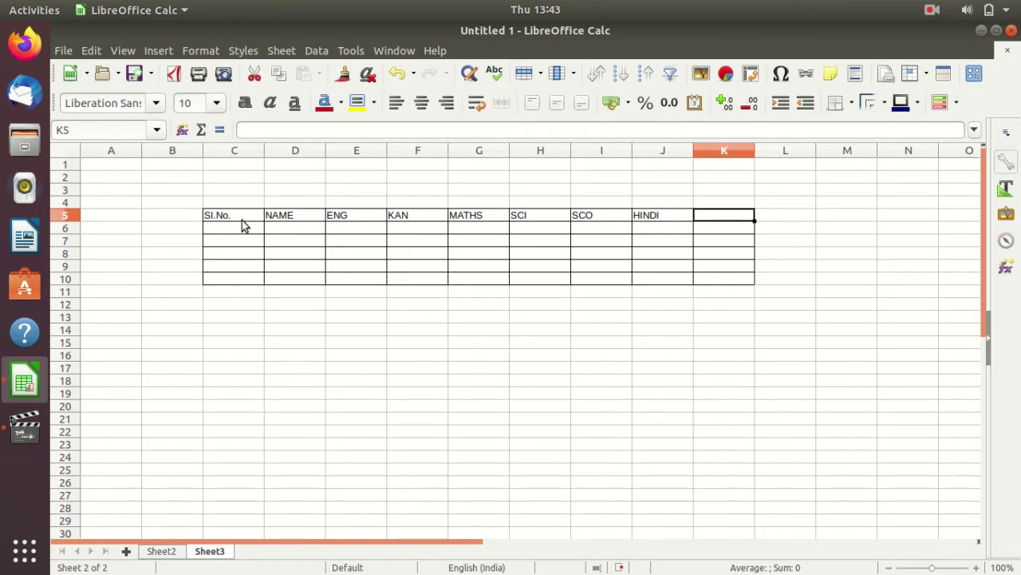
text(TOTAL)
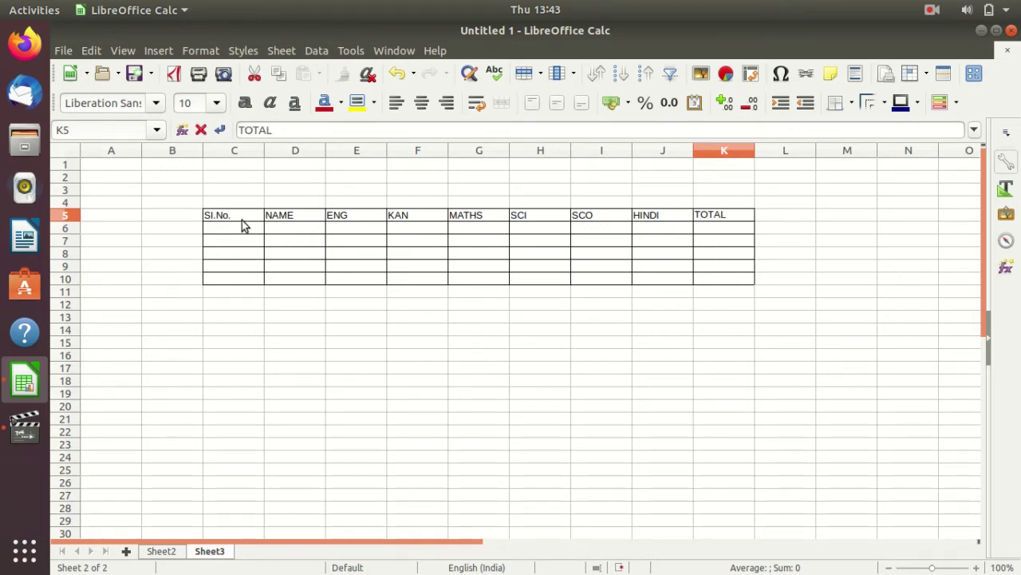
- Enter serial numbers 1 to 5 in C6:C10 under Sl.No
click(232, 228)
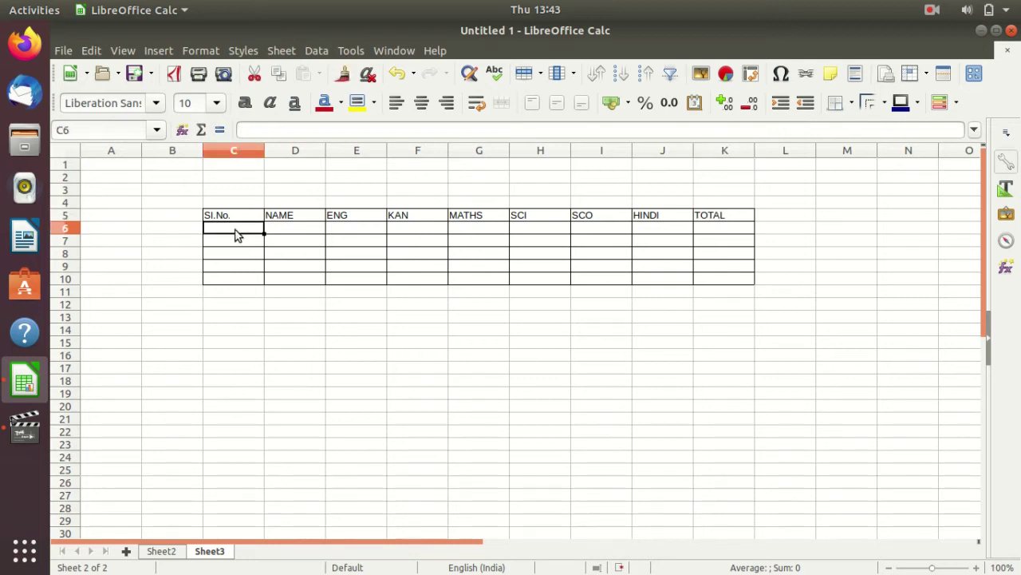
text(1)
key(Return)
text(2)
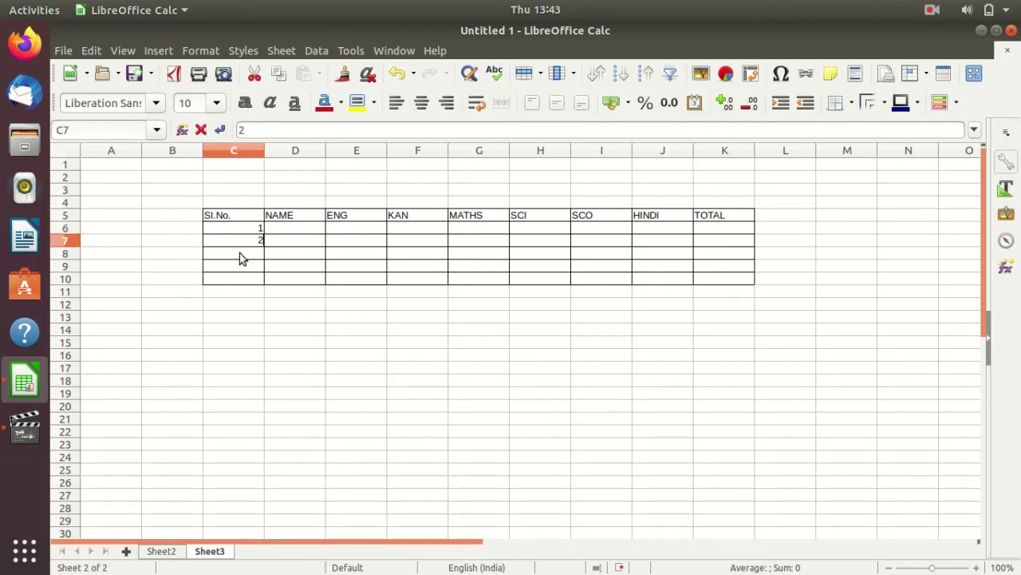
key(Return)
text(3)
key(Return)
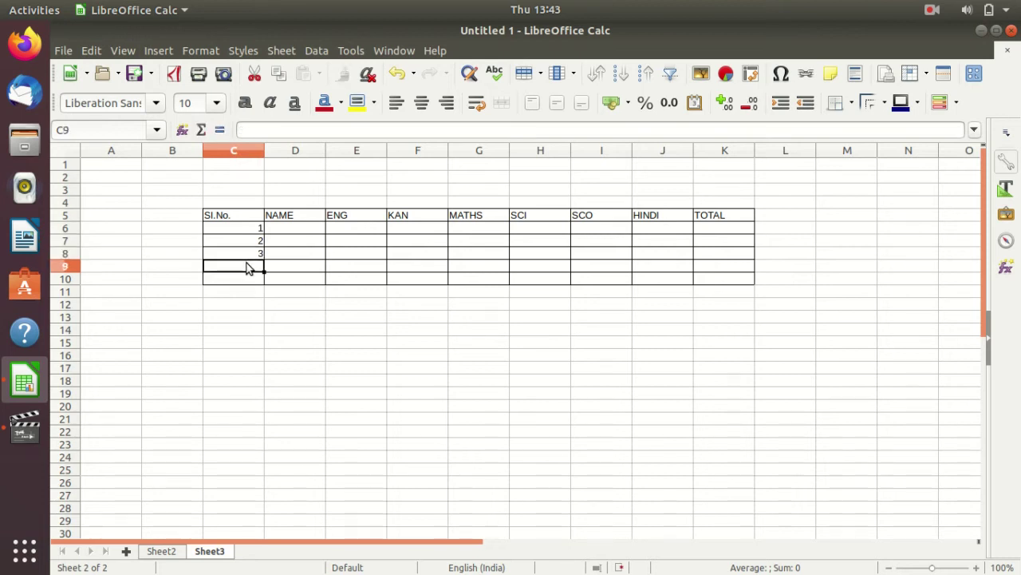
text(4)
key(Return)
text(5)
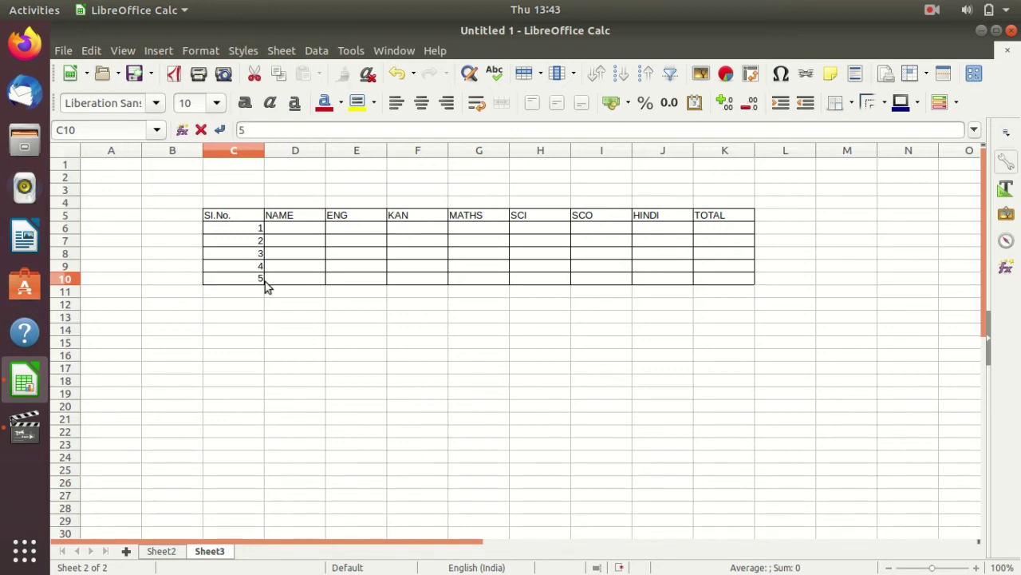
click(276, 281)
- Enter student names A, B, C, D and E in D6:D10 of the NAME column
click(287, 229)
key(Down)
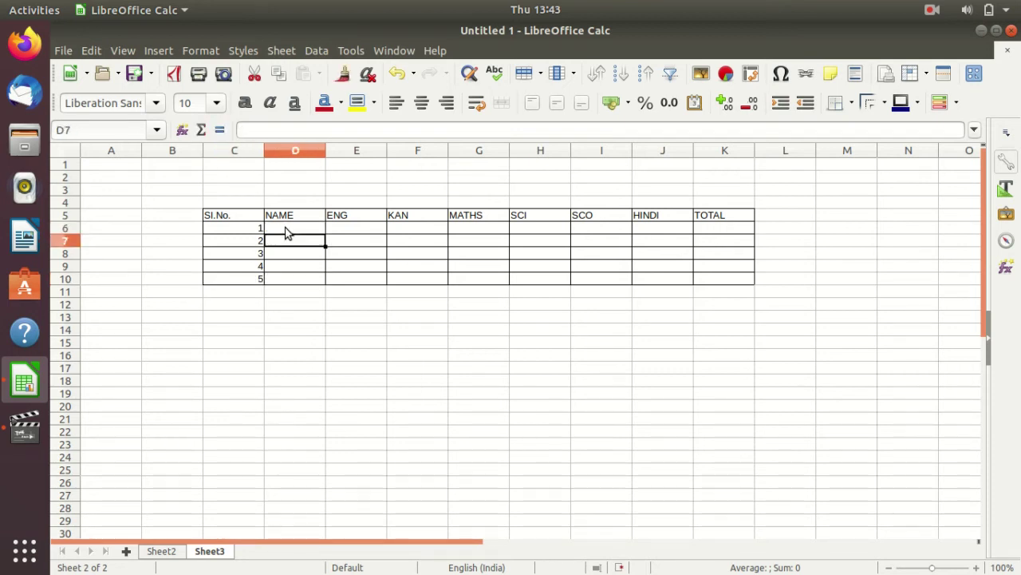
key(Down)
key(Down)
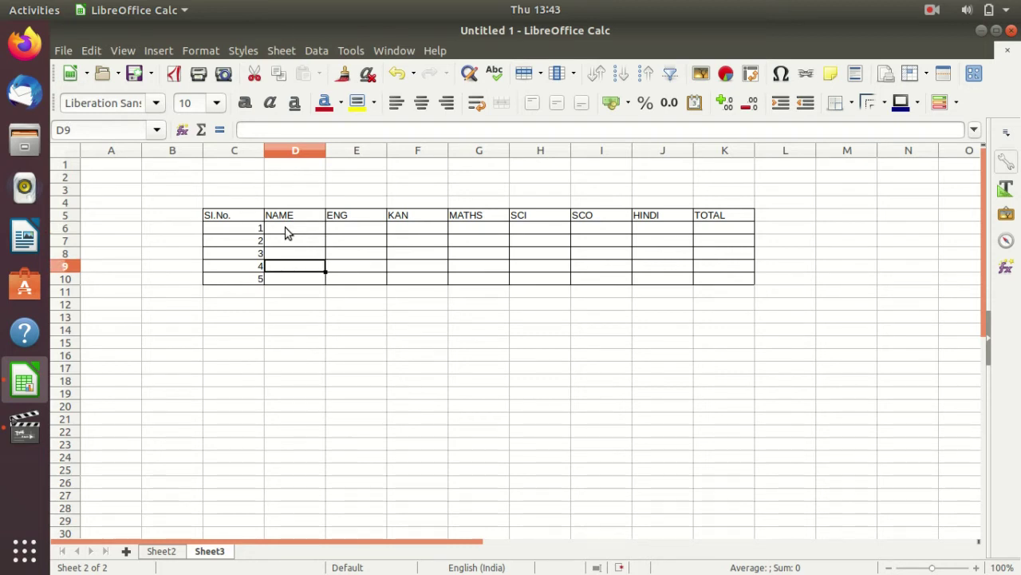
key(Up)
key(Up)
key(Up)
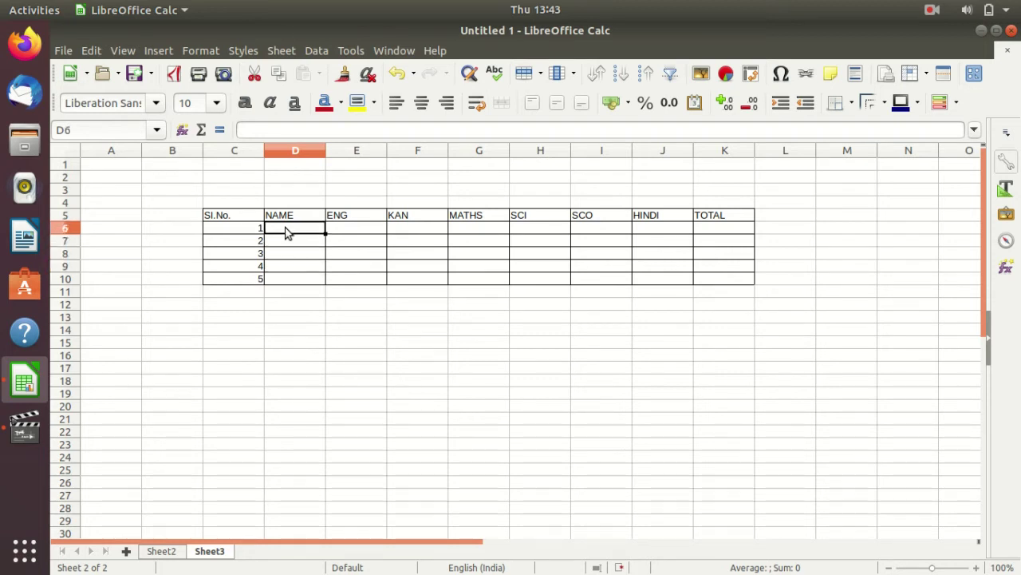
key(Down)
key(Down)
key(Up)
key(Up)
key(Right)
key(Right)
key(Right)
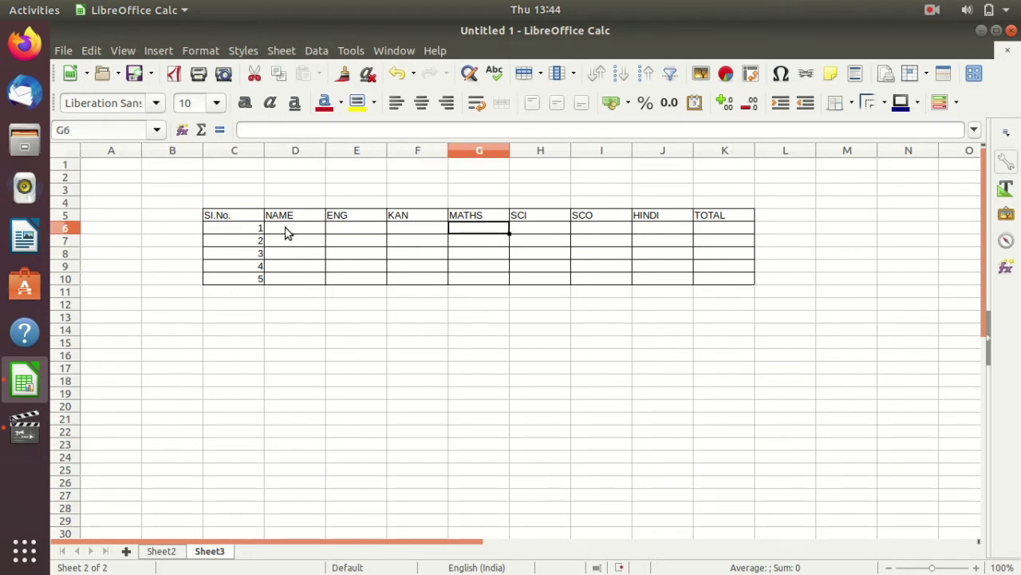
key(Left)
key(Left)
key(Left)
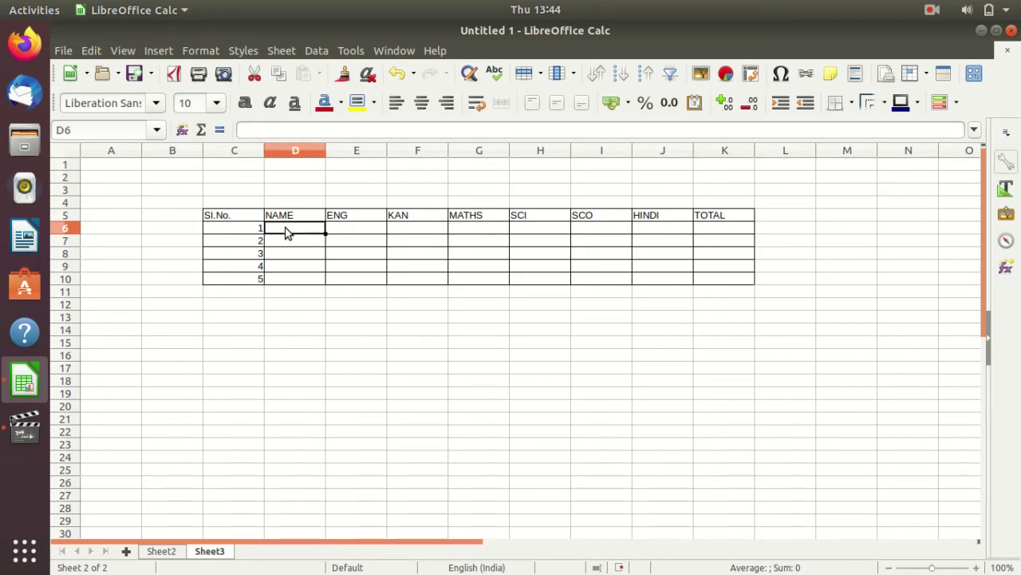
text(A)
click(277, 237)
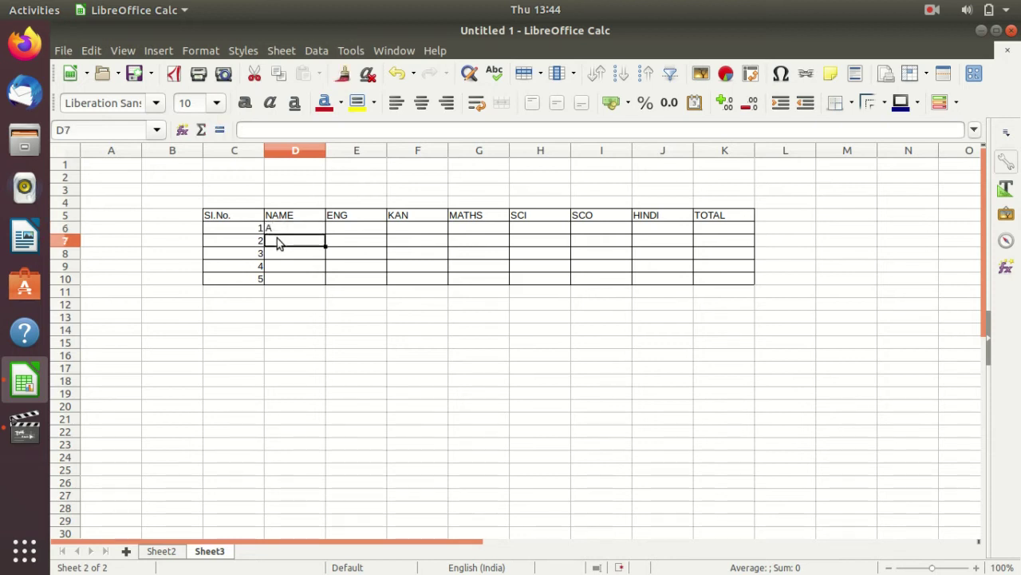
text(B)
key(Return)
text(C)
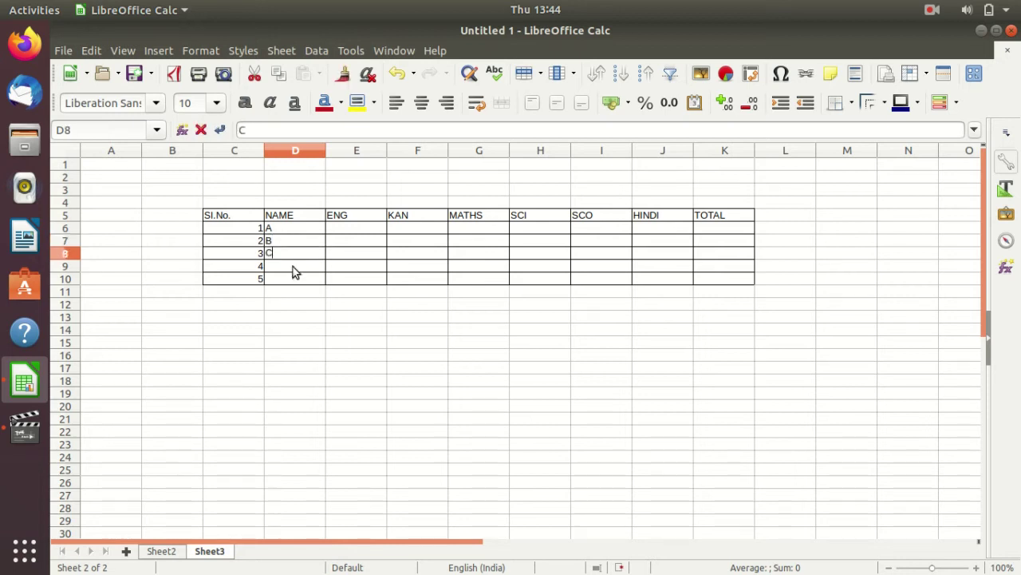
click(293, 266)
text(D)
click(288, 274)
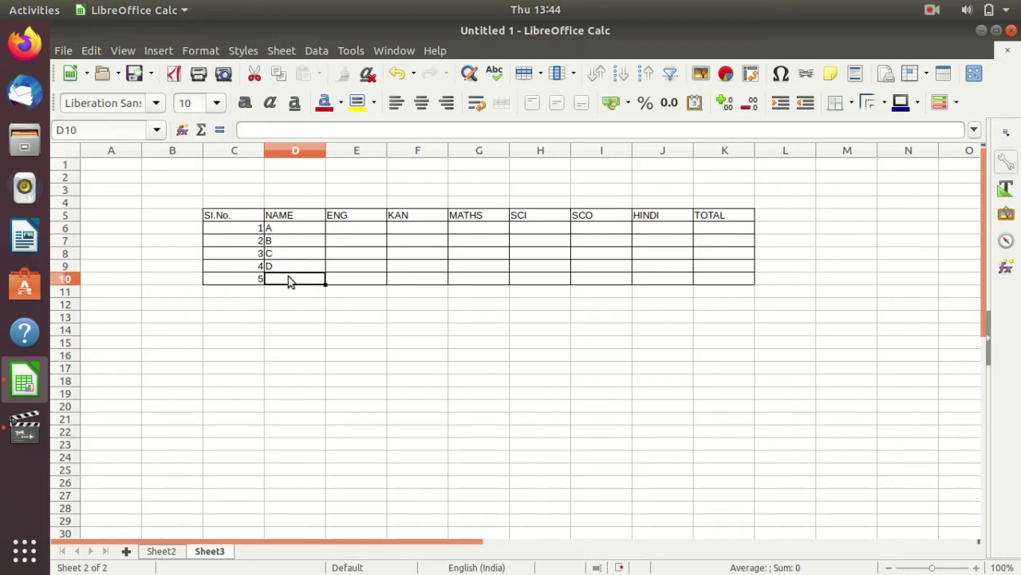
text(E)
click(340, 229)
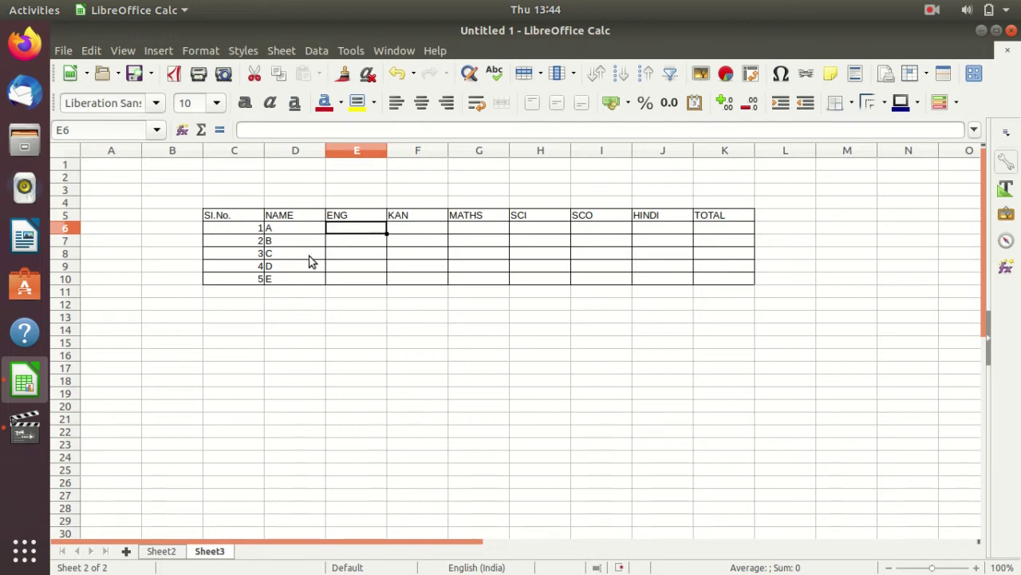
- Enter student A's marks 45, 68, 85, 77, 58 and 77 in E6:J6
text(45)
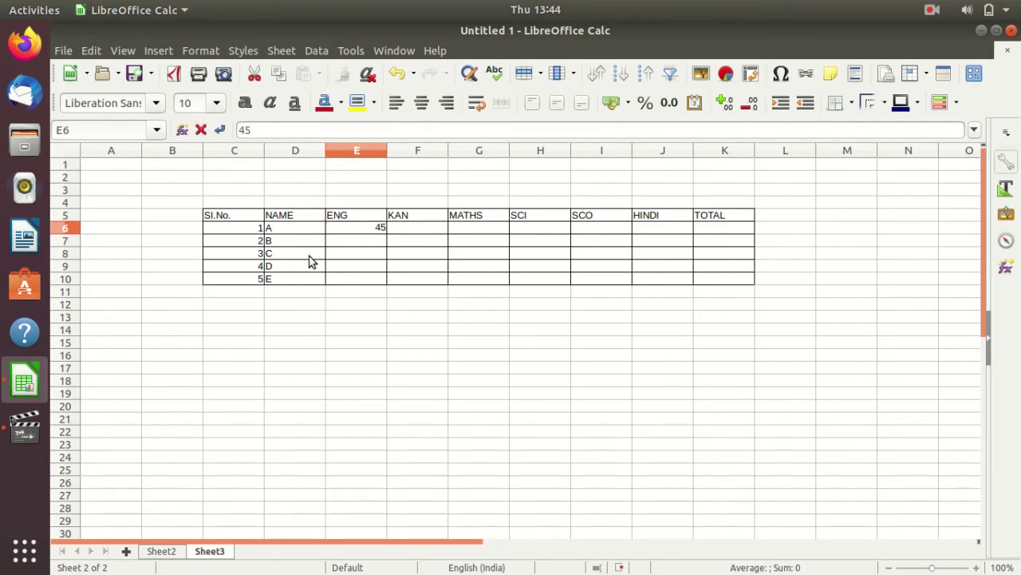
key(Tab)
text(6)
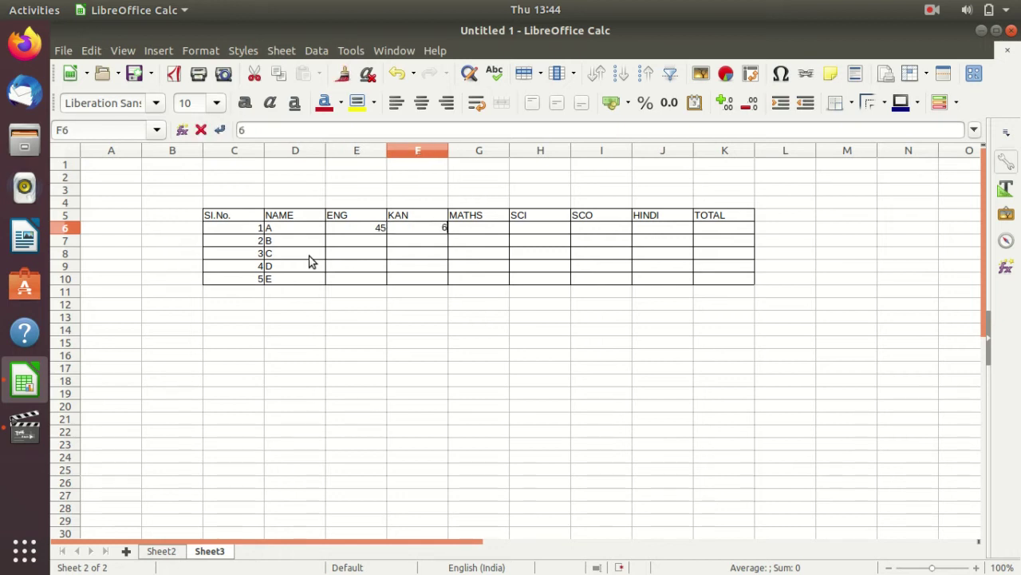
text(8)
key(Tab)
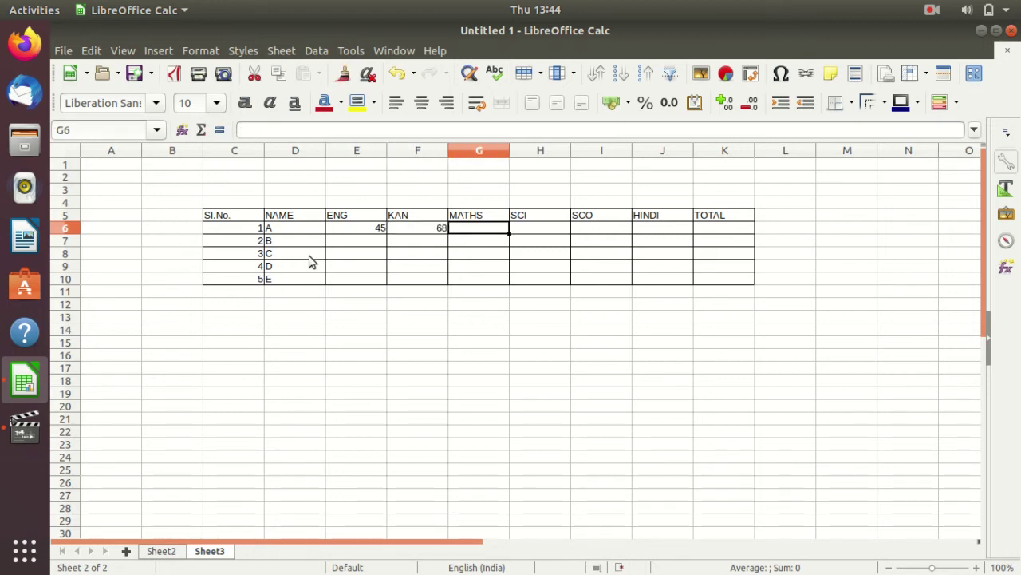
text(85)
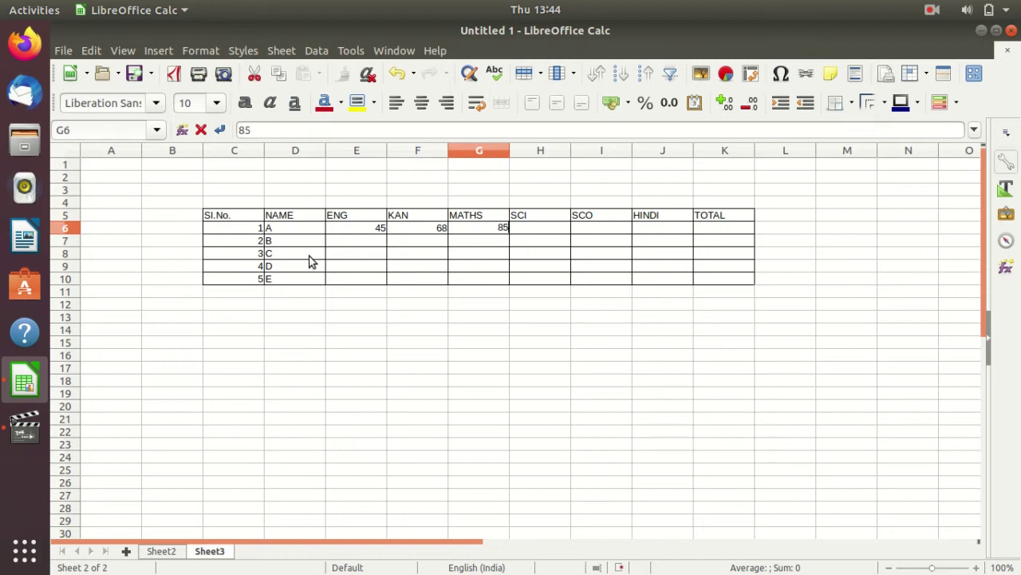
key(Tab)
text(77)
key(Tab)
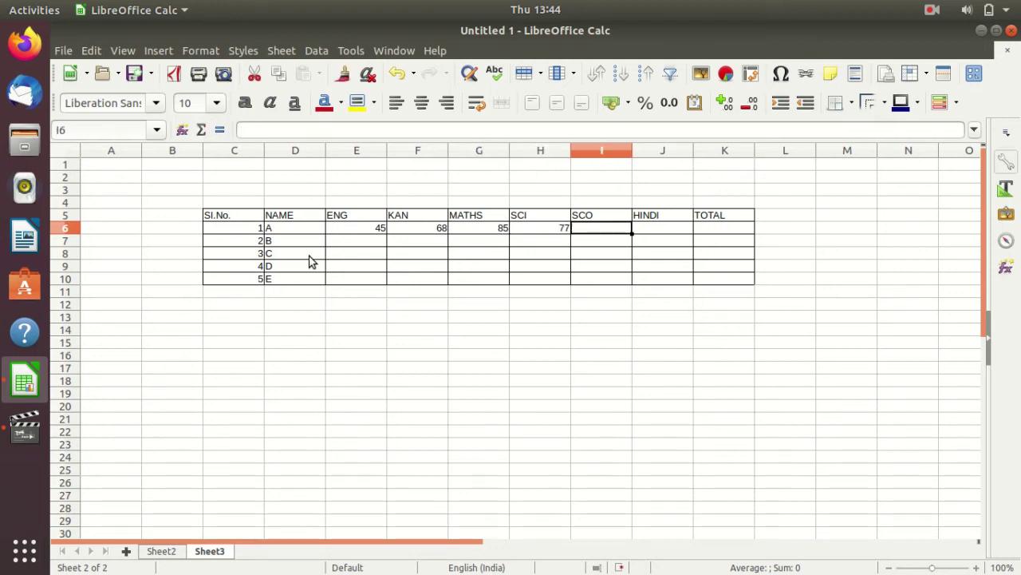
text(58)
key(Tab)
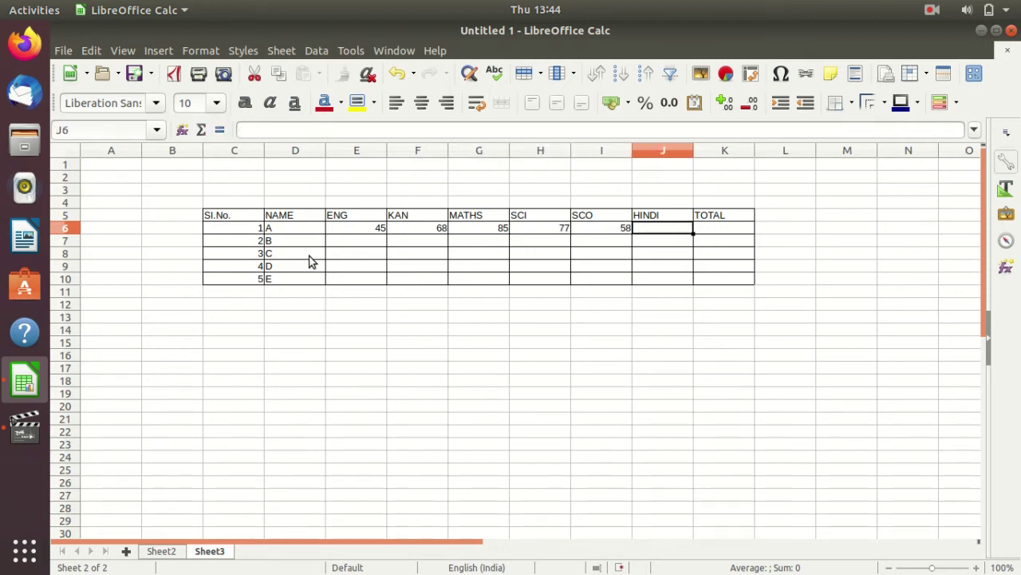
text(77)
key(Tab)
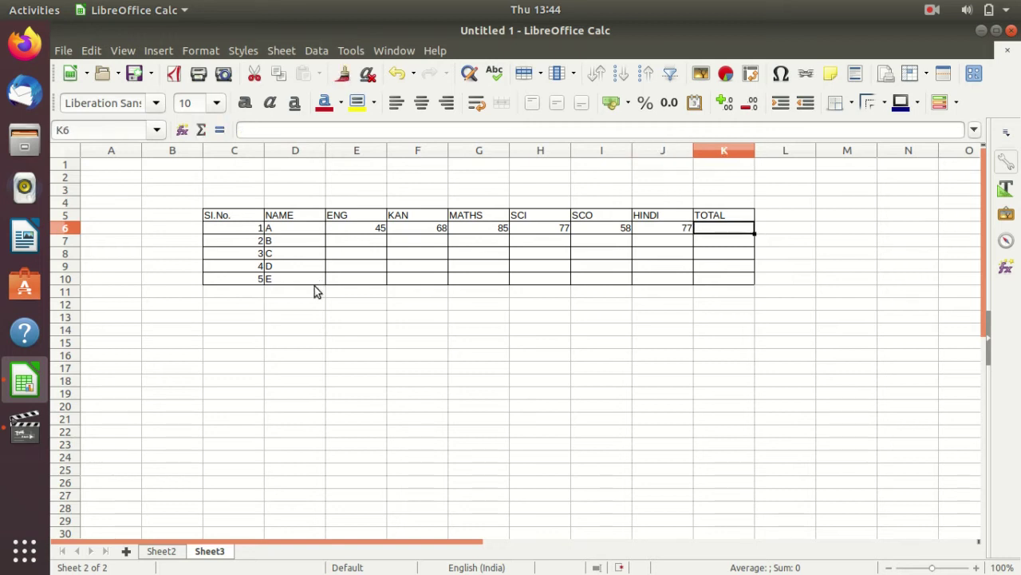
- Enter student B's marks 56, 76, 57, 87 and 55 in E7:I7
click(366, 241)
text(5)
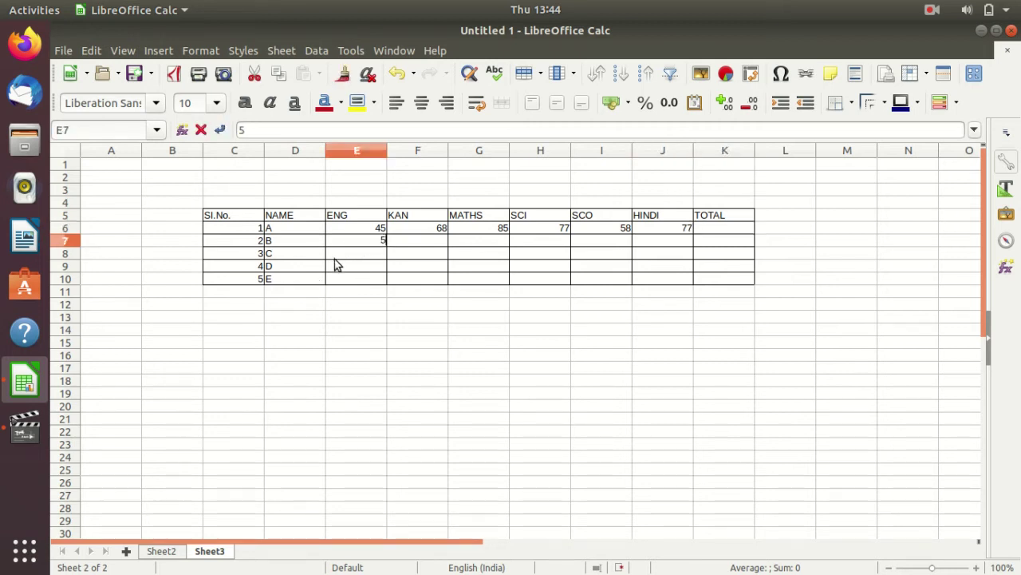
text(6)
click(435, 241)
text(76)
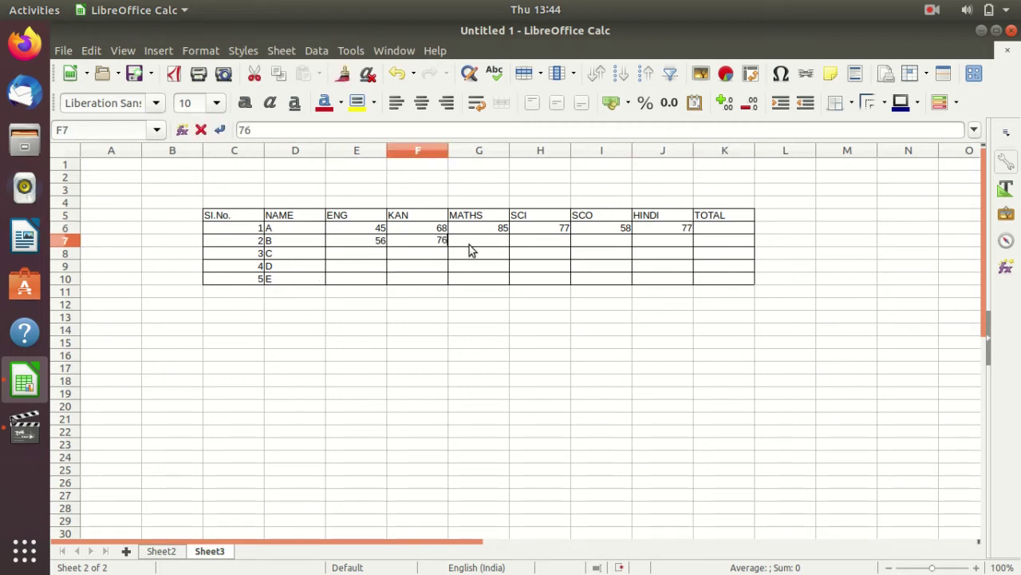
click(477, 249)
text(57)
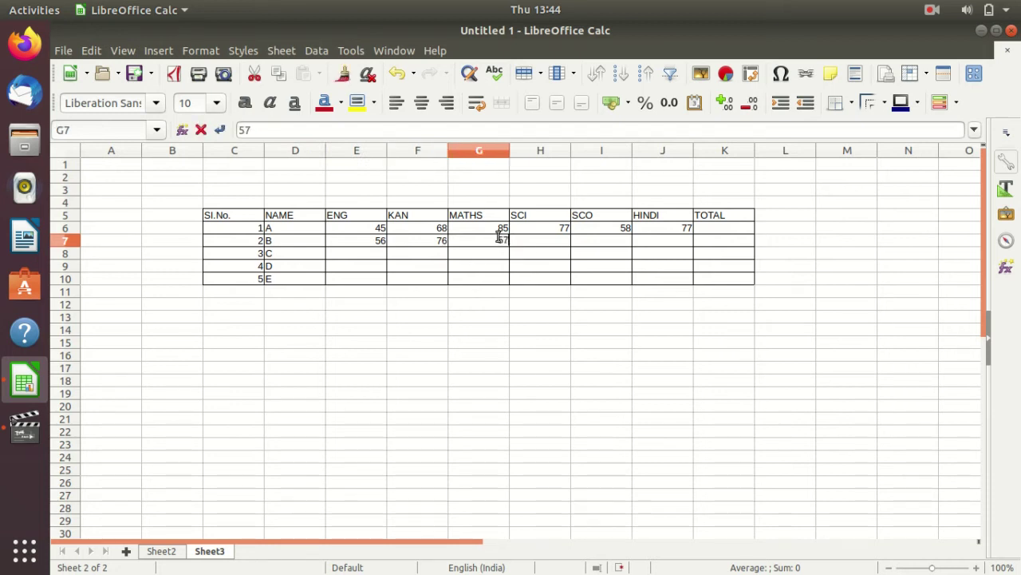
click(560, 247)
text(87)
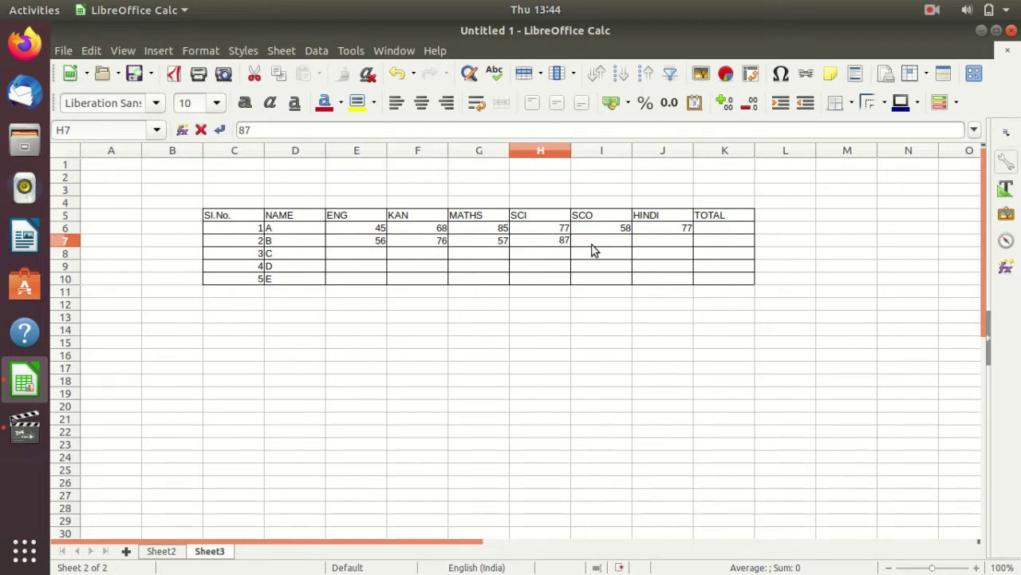
click(592, 250)
text(55)
click(599, 266)
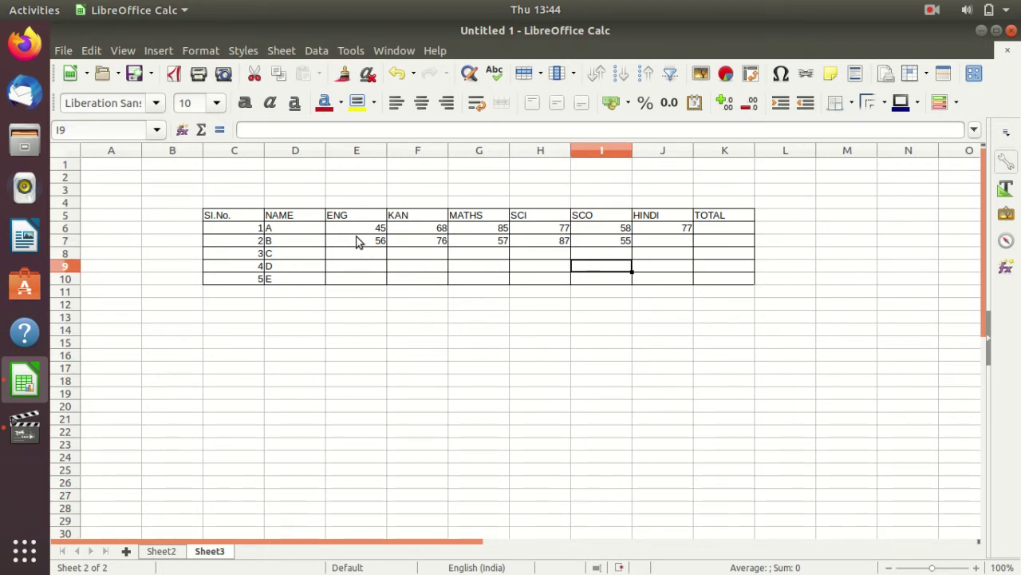
drag(360, 232, 515, 235)
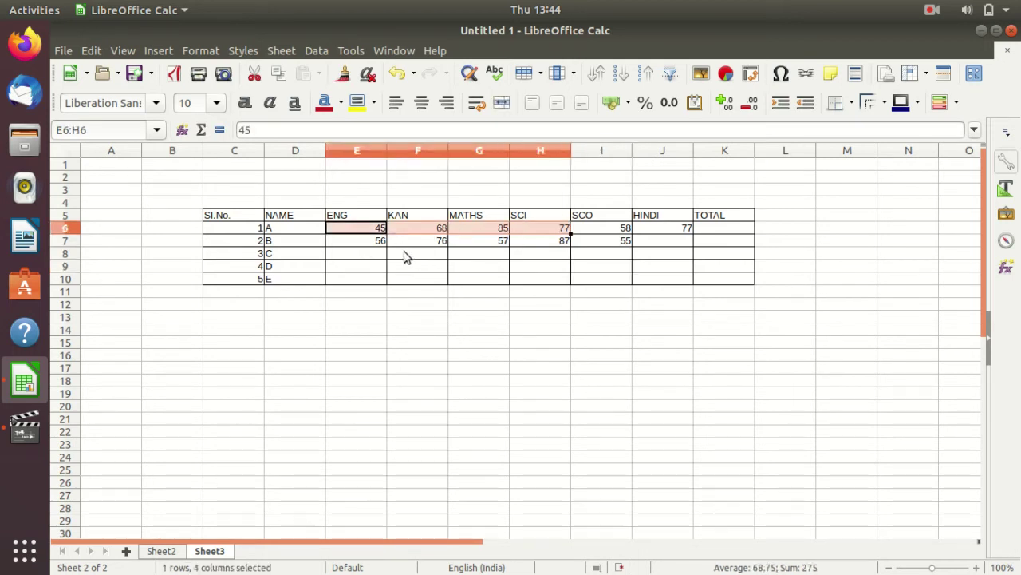
- Enter student C's marks 66, 77, 65, 65, 76, 66 in E8:J8, and B's HINDI mark 77
click(377, 256)
text(66)
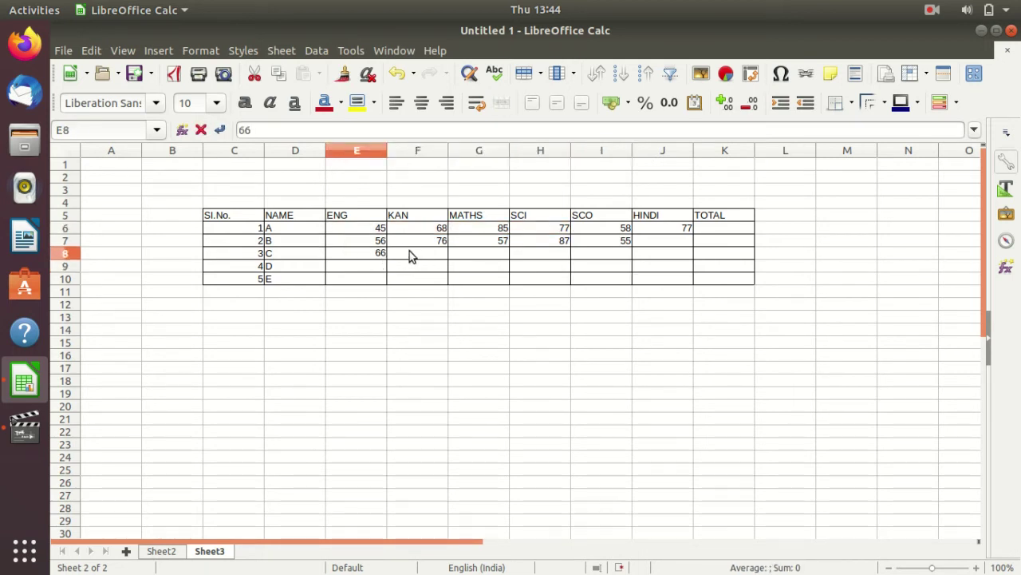
click(410, 253)
text(77)
click(493, 256)
text(65)
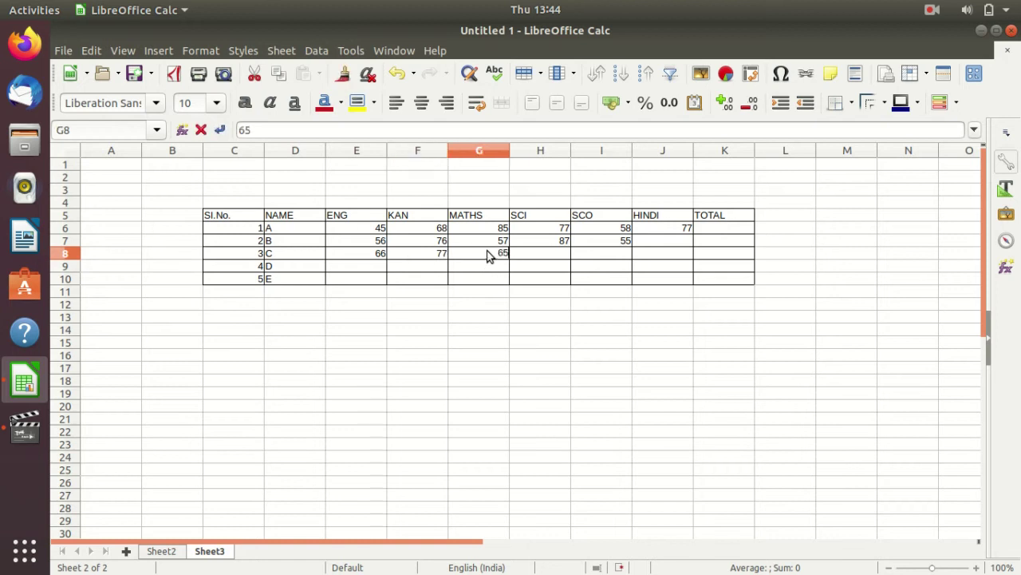
click(520, 252)
text(65)
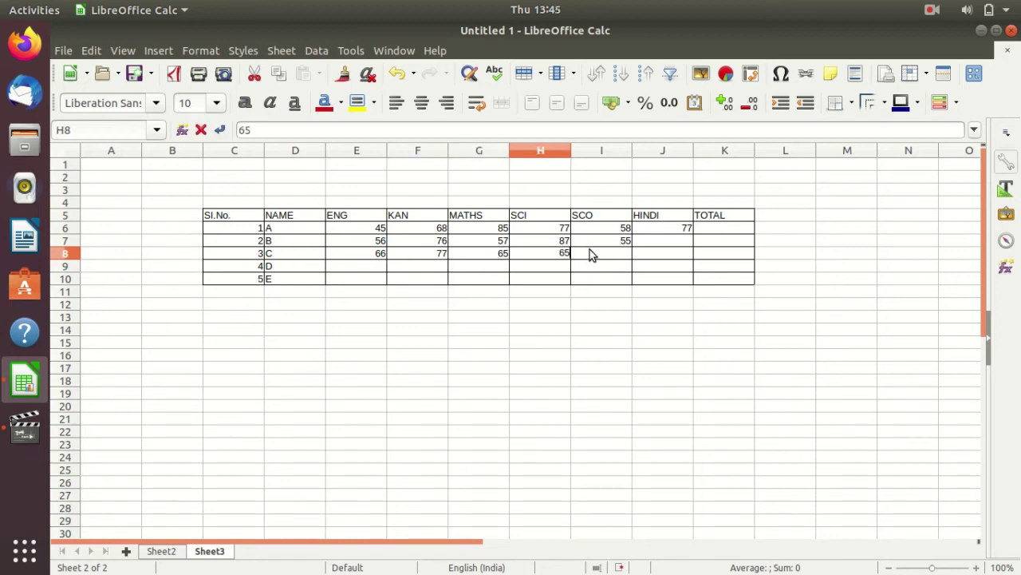
click(611, 255)
text(76)
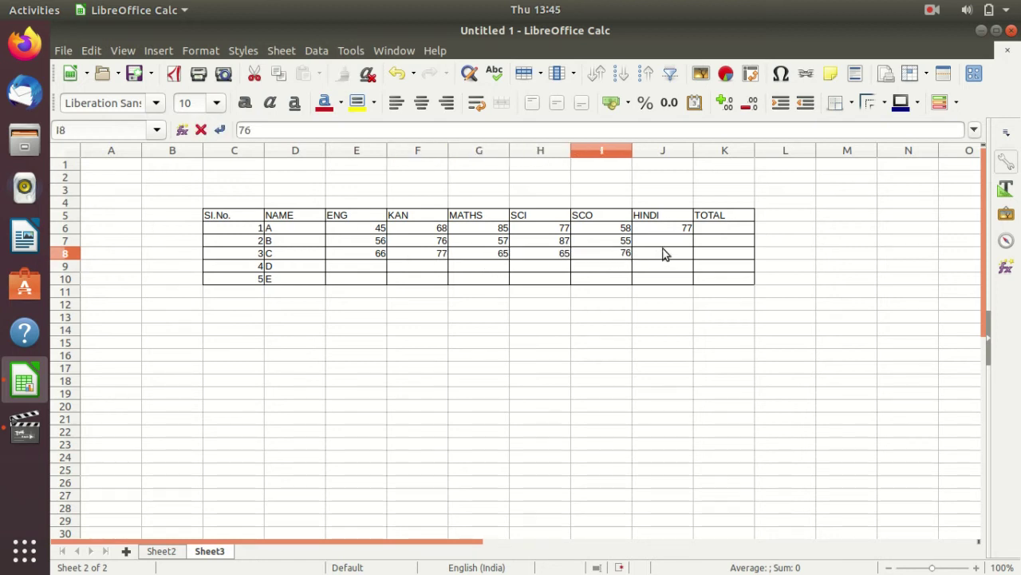
click(665, 254)
text(66)
click(667, 241)
text(77)
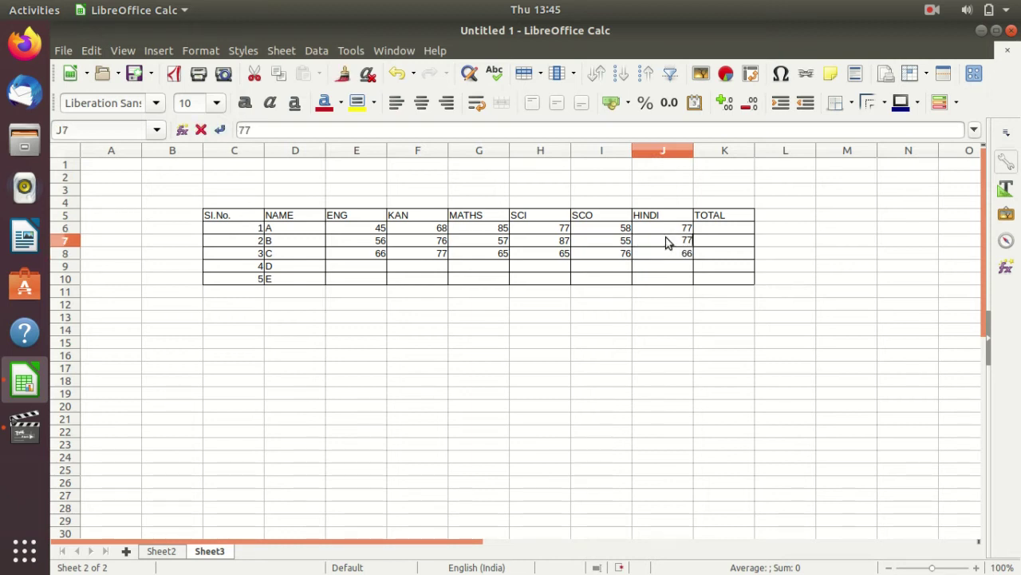
key(Return)
- Copy students A and B's marks from E6:J7 into E9:J10 for students D and E
drag(355, 229, 633, 254)
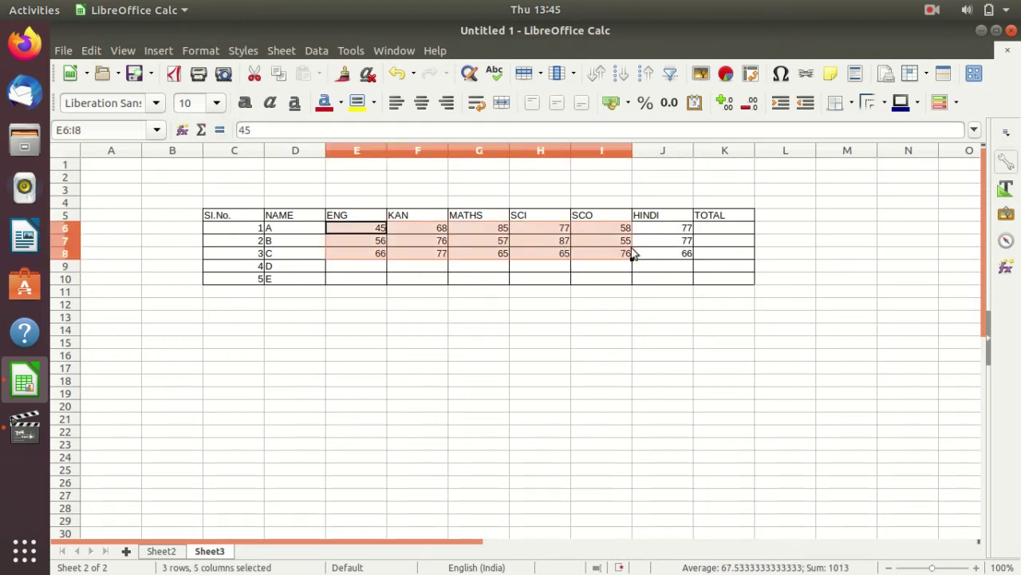
drag(357, 229, 662, 242)
key(ctrl+c)
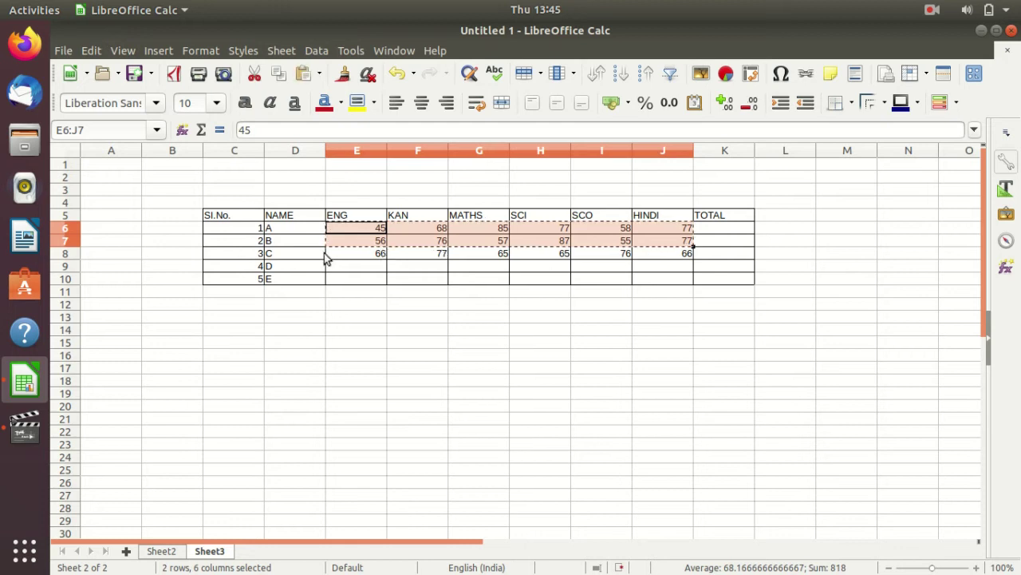
drag(356, 254, 650, 280)
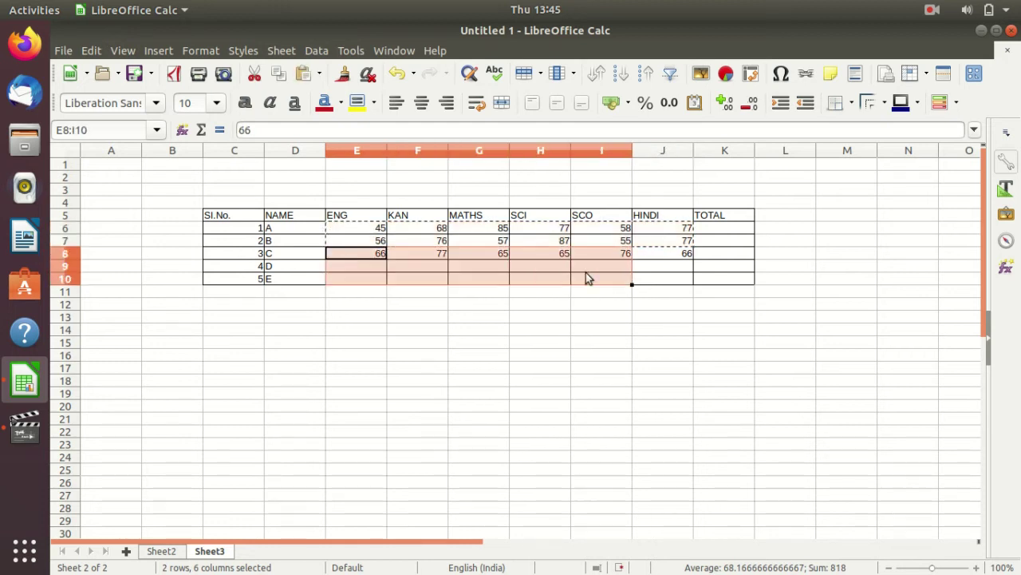
click(651, 279)
mouse_move(383, 268)
mouse_down()
mouse_move(618, 264)
mouse_move(645, 272)
mouse_up()
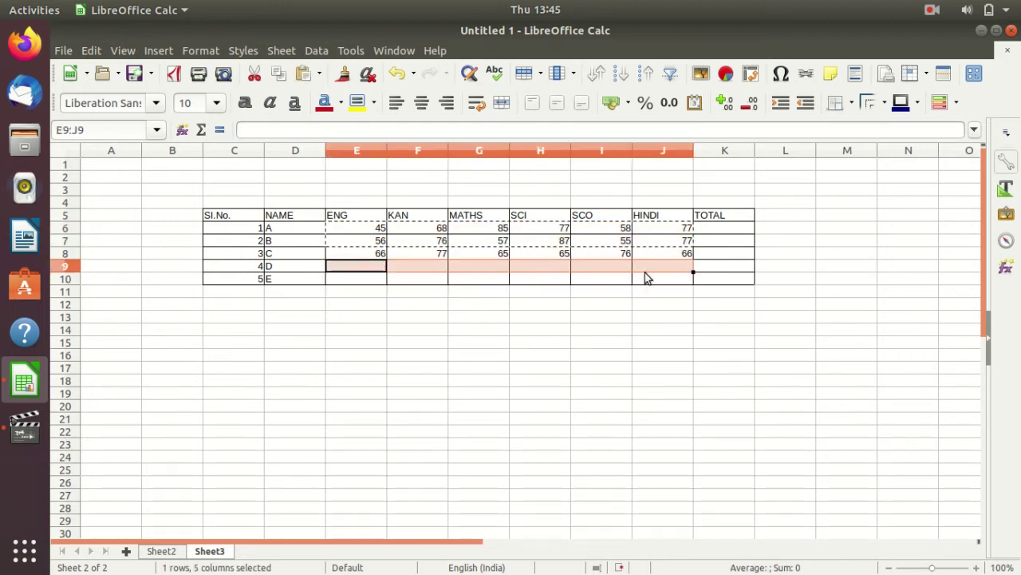
key(ctrl+v)
click(644, 294)
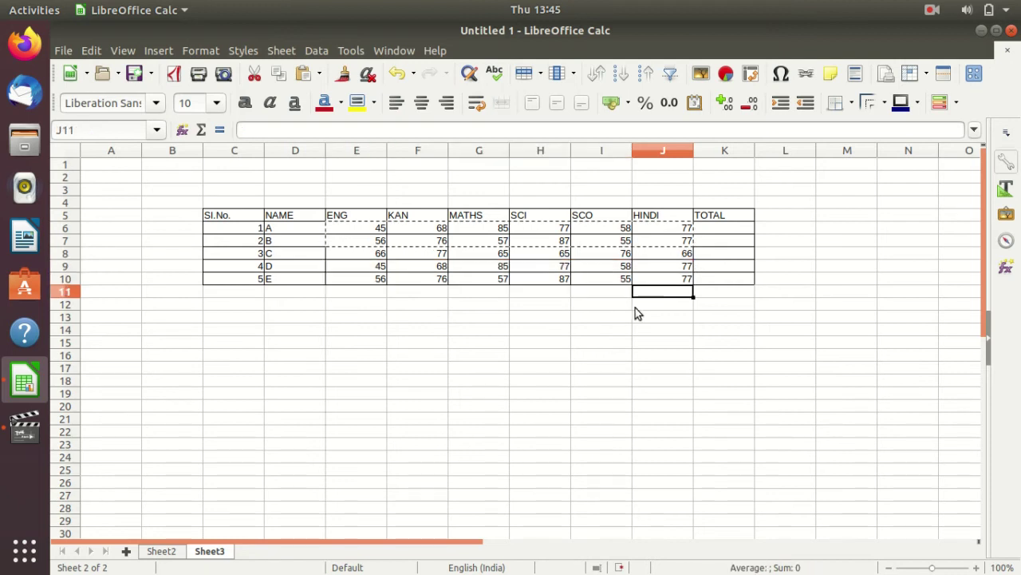
click(411, 358)
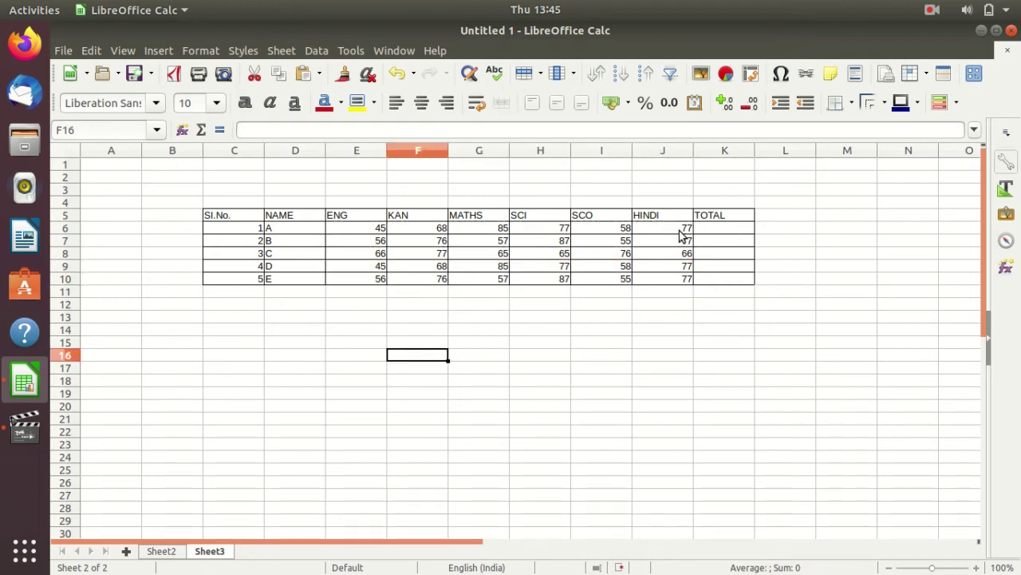
drag(724, 219, 736, 291)
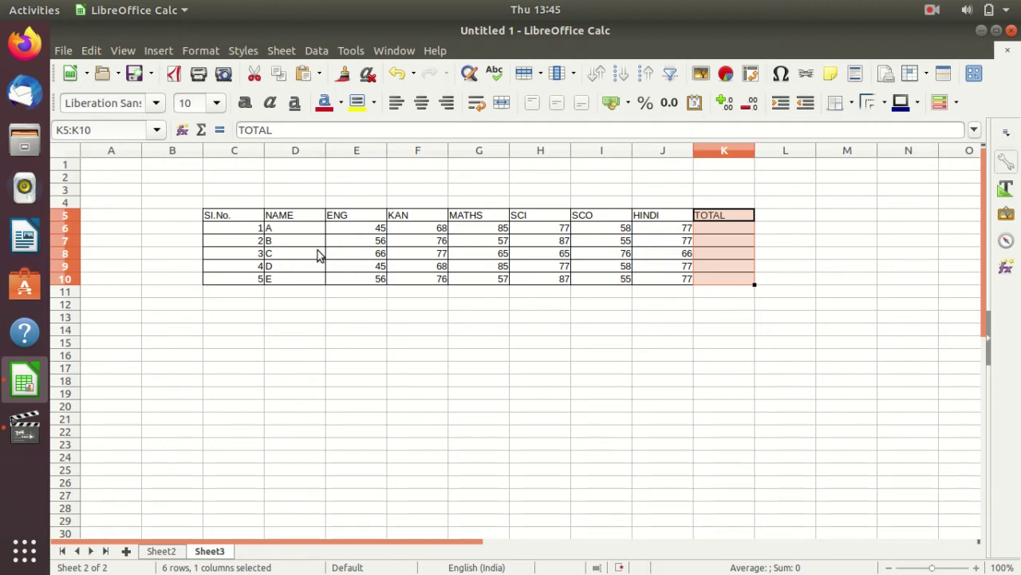
click(240, 218)
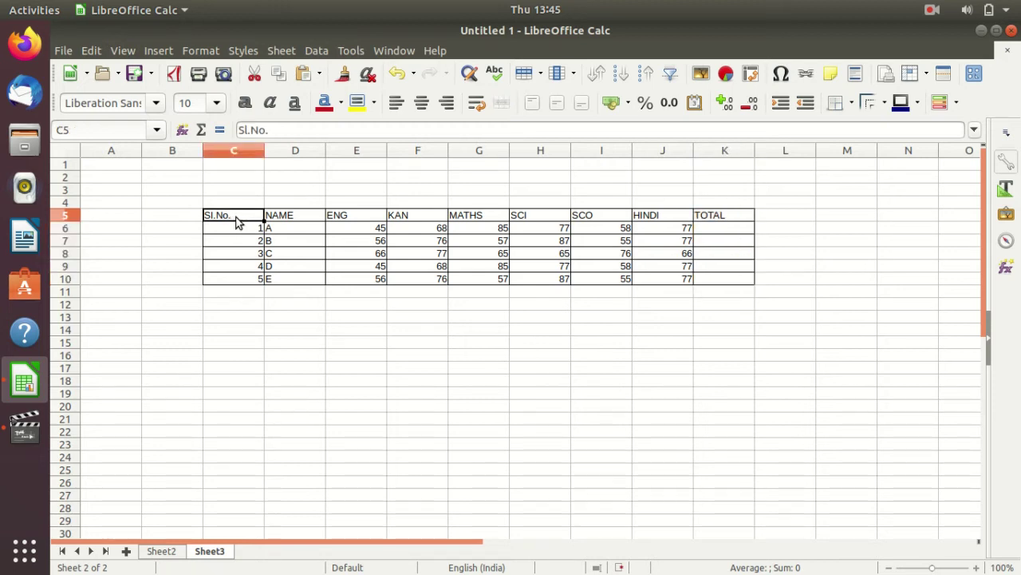
- Apply a light green background fill to the header cells C5:K5
drag(236, 222, 726, 216)
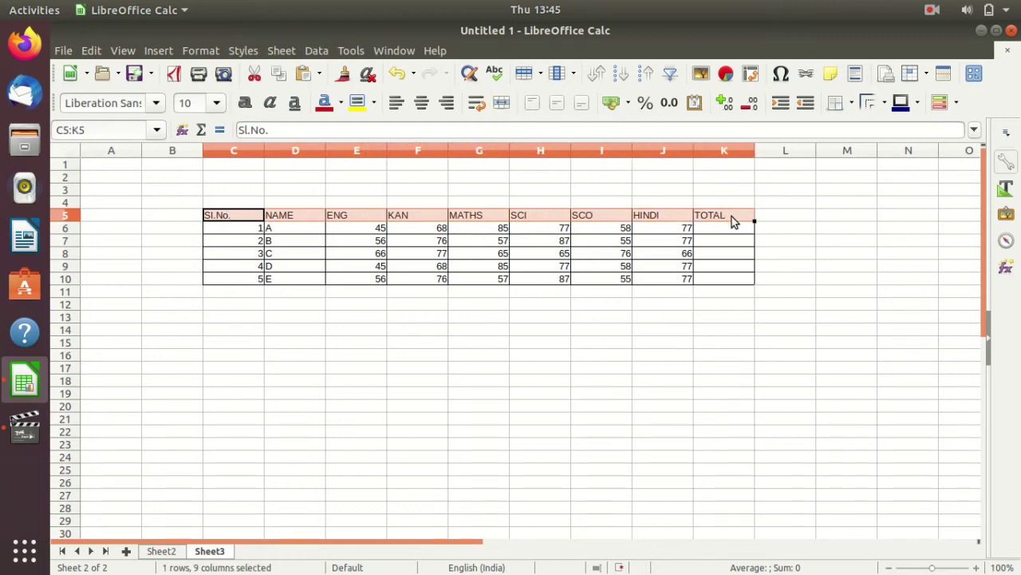
click(375, 103)
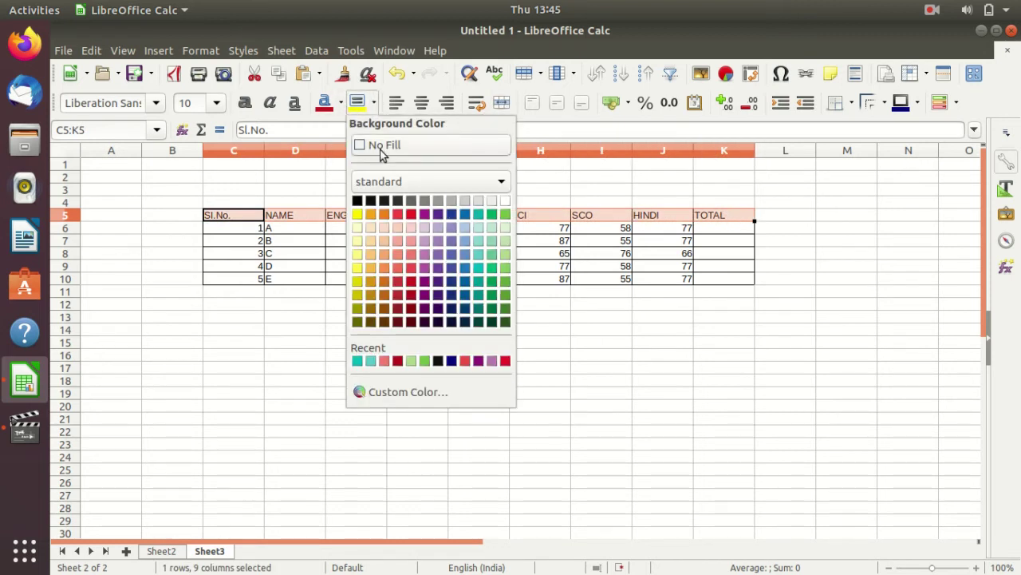
click(505, 254)
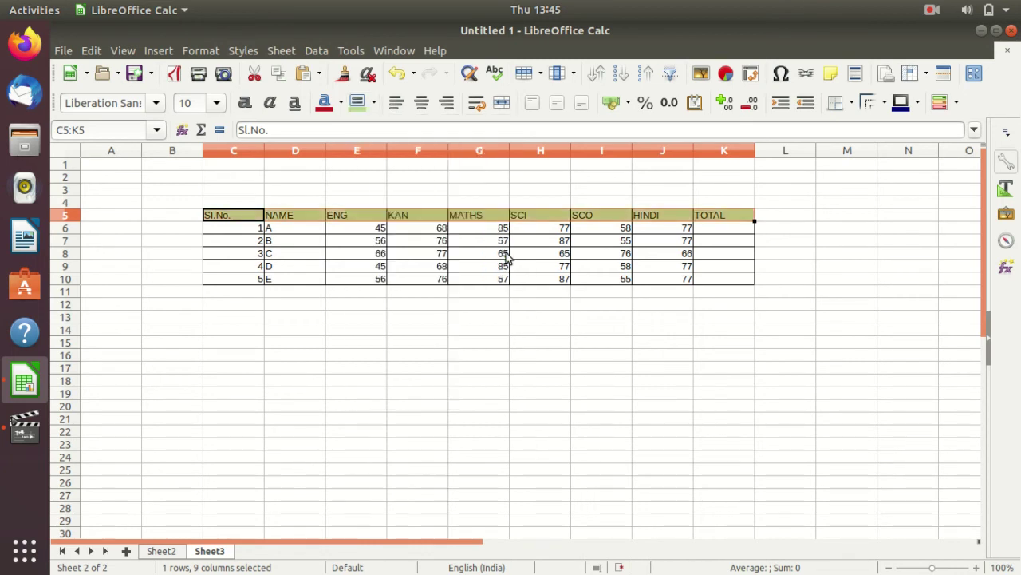
click(512, 318)
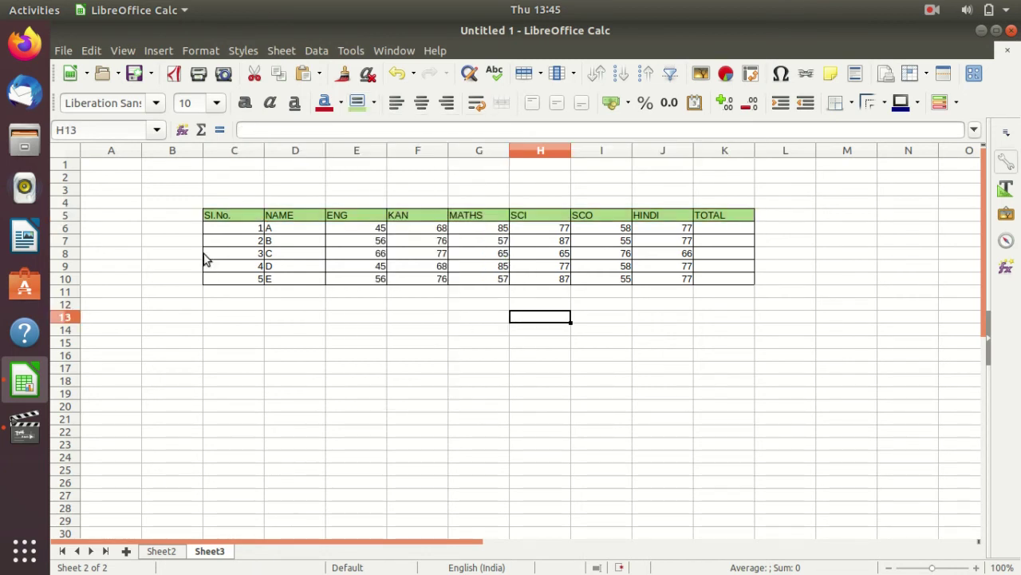
mouse_move(231, 214)
mouse_down()
mouse_move(728, 227)
mouse_move(735, 219)
mouse_up()
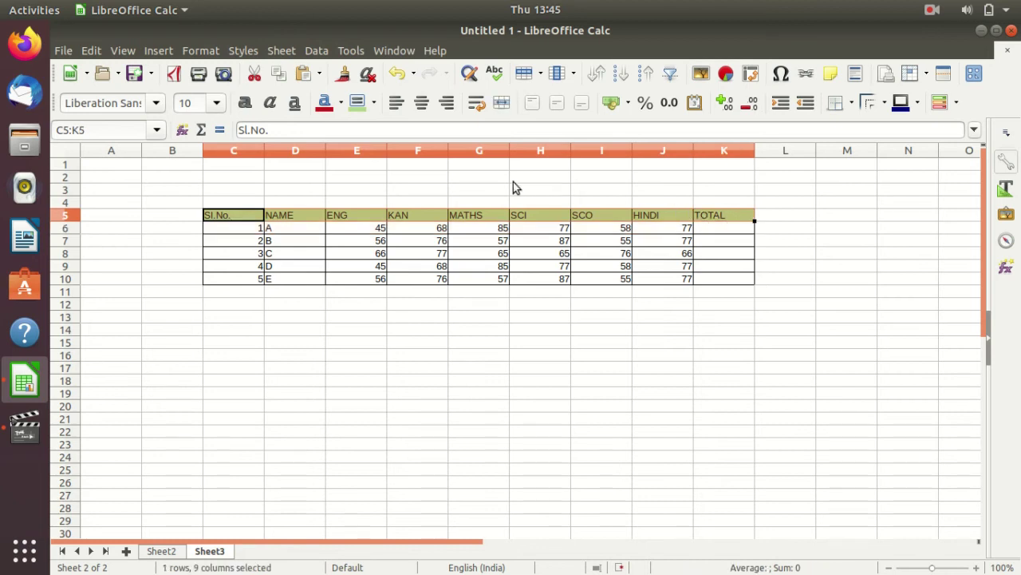
click(374, 109)
click(503, 236)
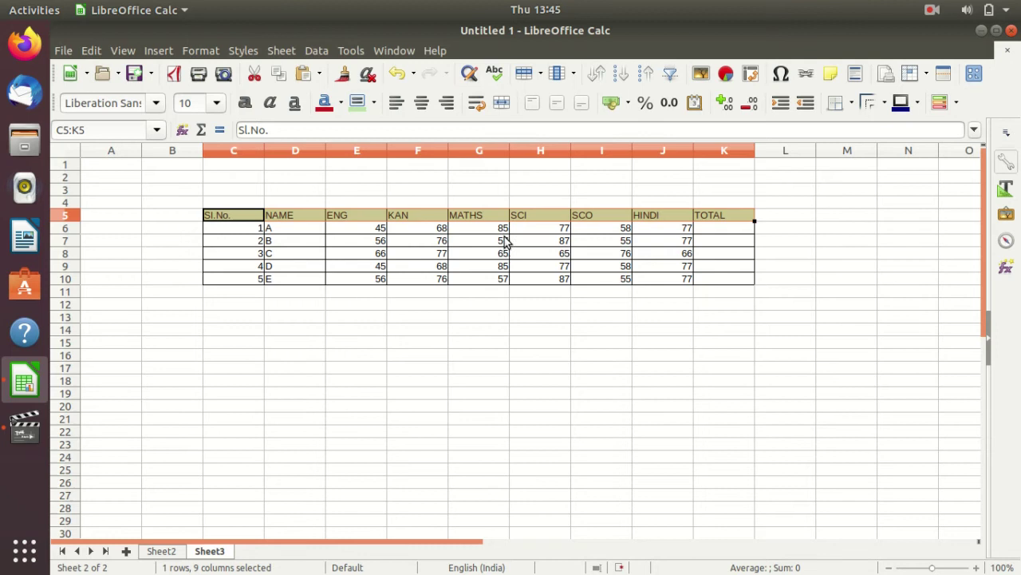
click(513, 294)
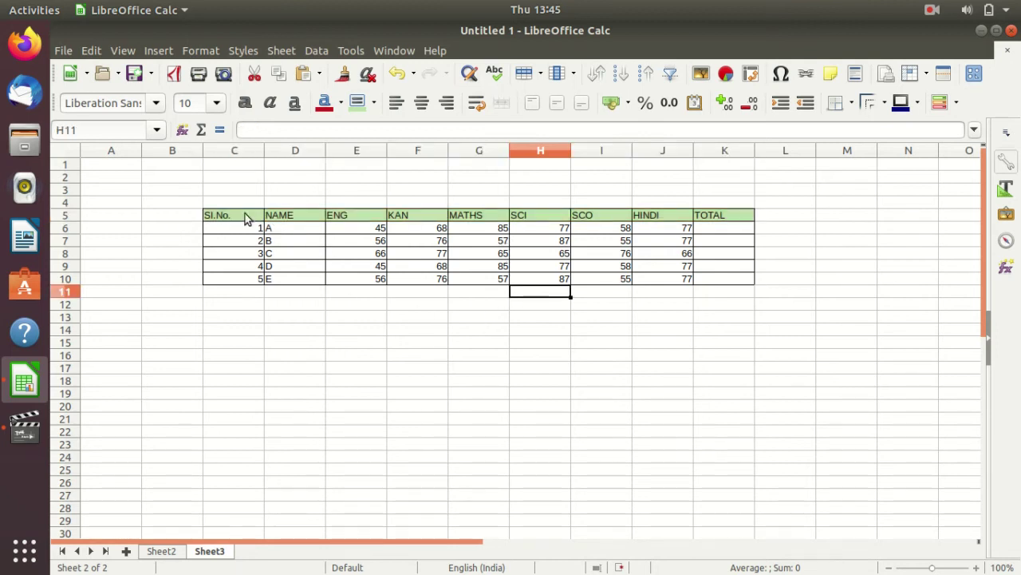
drag(245, 213, 463, 218)
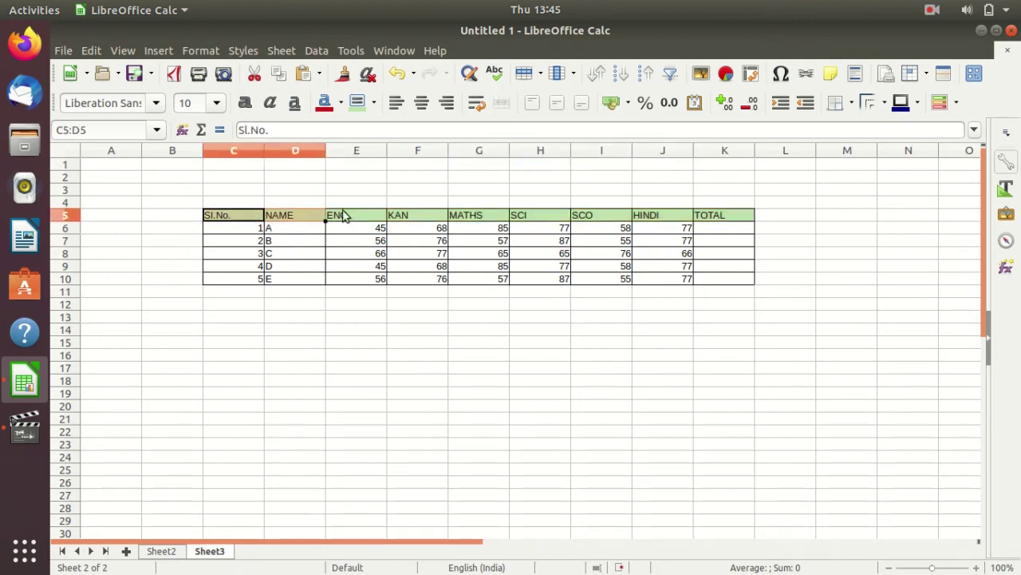
click(433, 194)
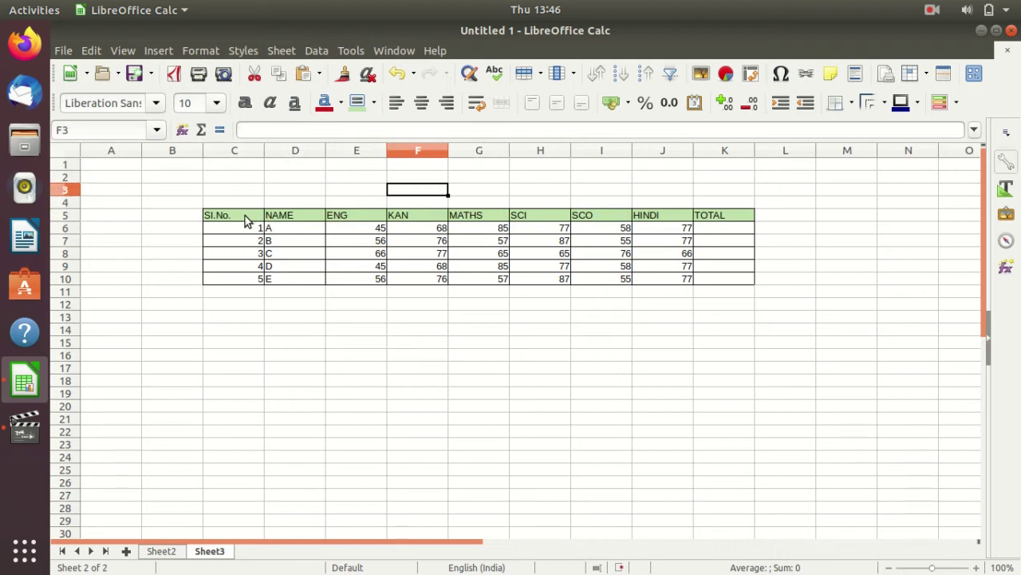
drag(243, 216, 622, 234)
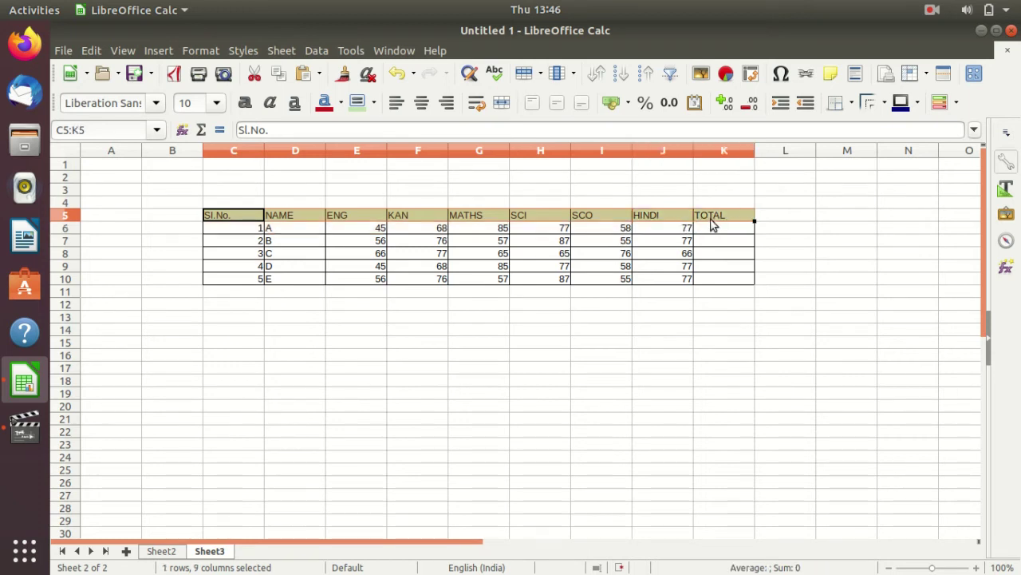
drag(622, 233, 712, 224)
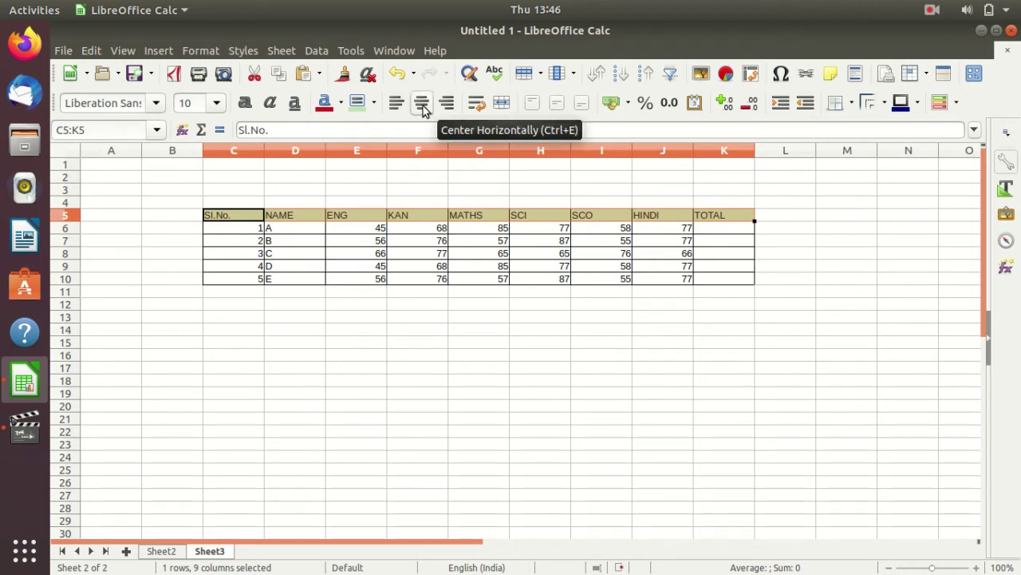
- Centre the header labels in C5:K5 and the serial numbers in C6:C10
click(423, 103)
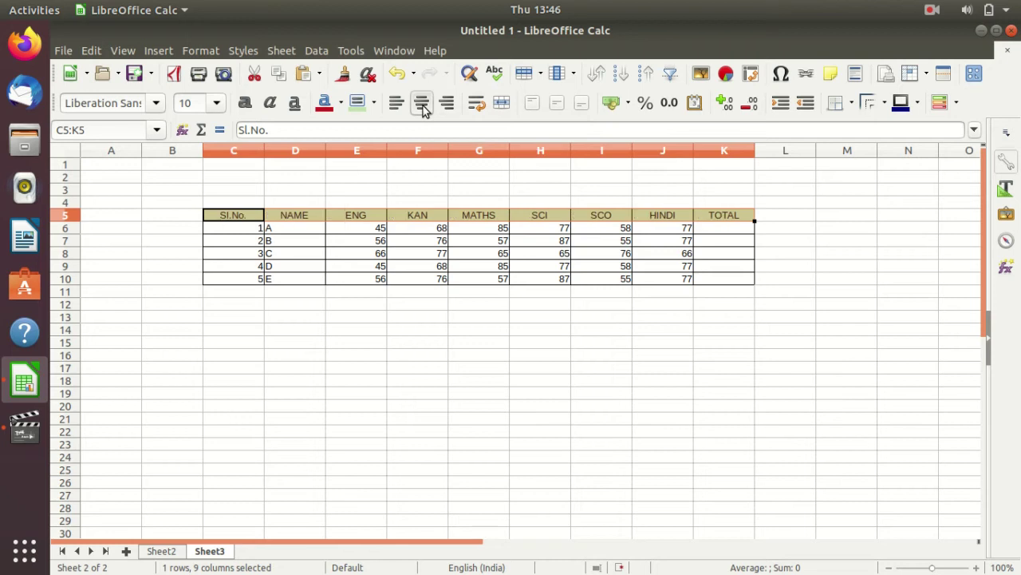
click(454, 188)
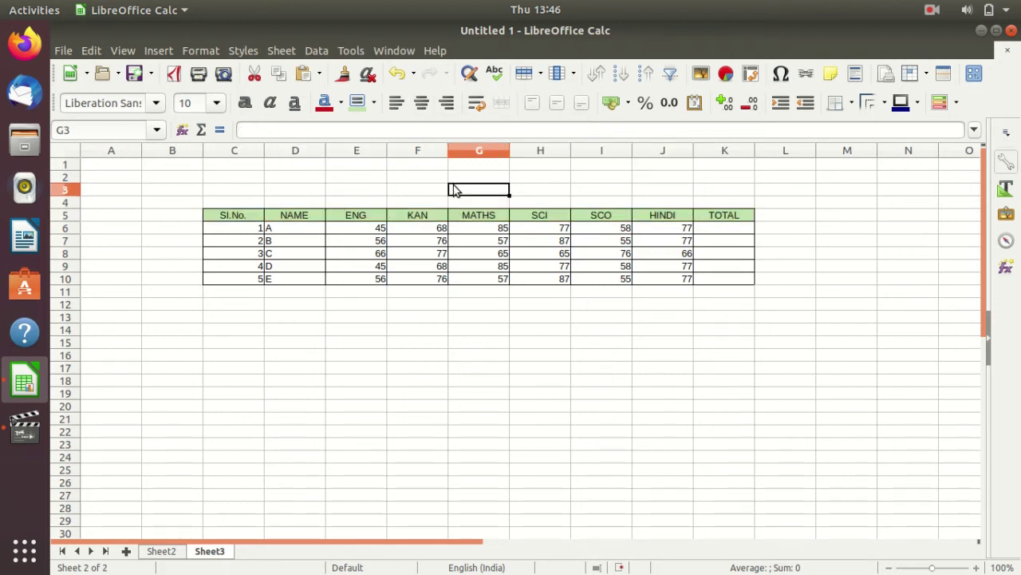
drag(233, 232, 229, 279)
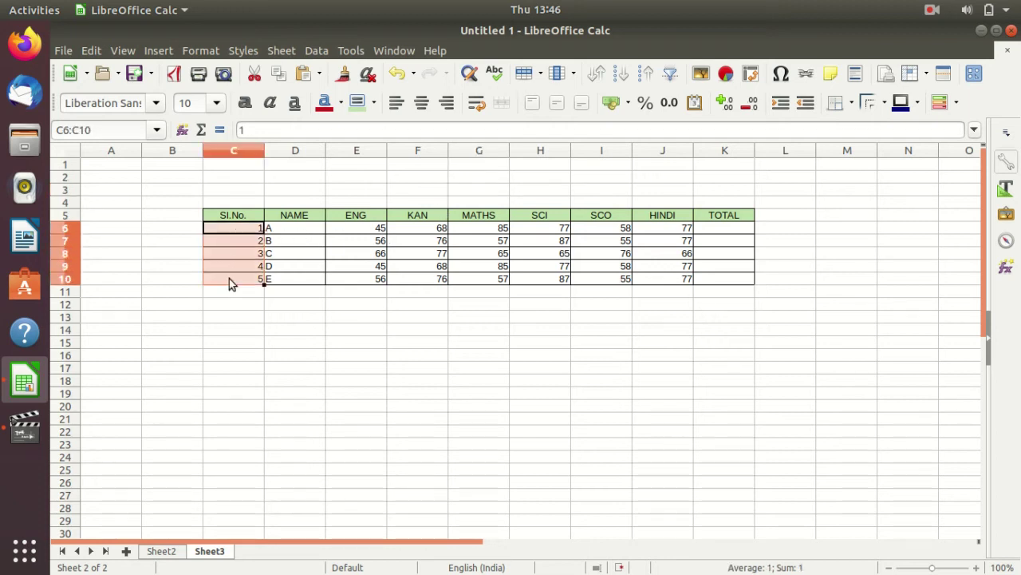
click(422, 103)
- Centre the student names in D6:D10 and the marks in E6:J10
click(291, 230)
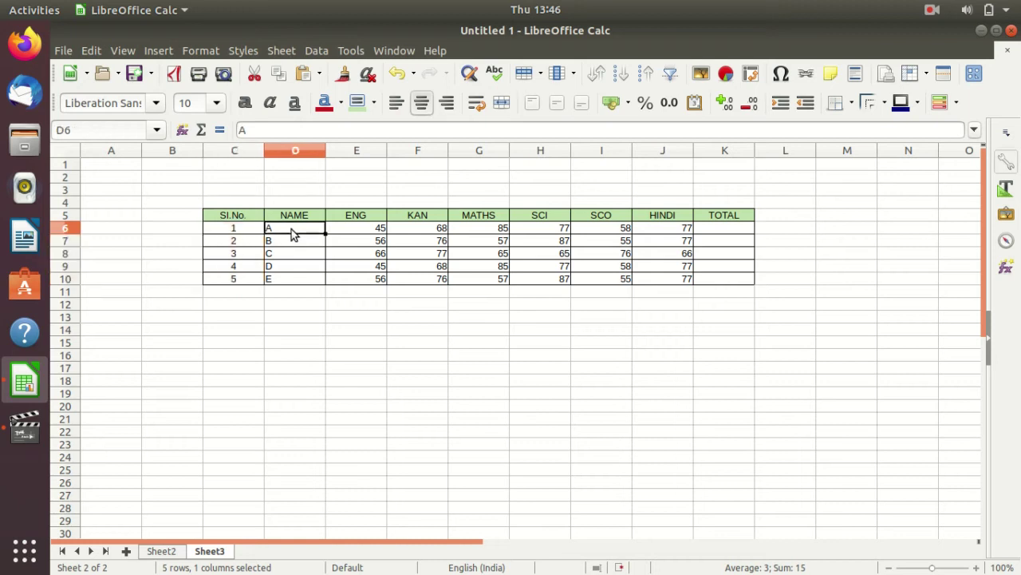
drag(292, 229, 295, 278)
click(422, 103)
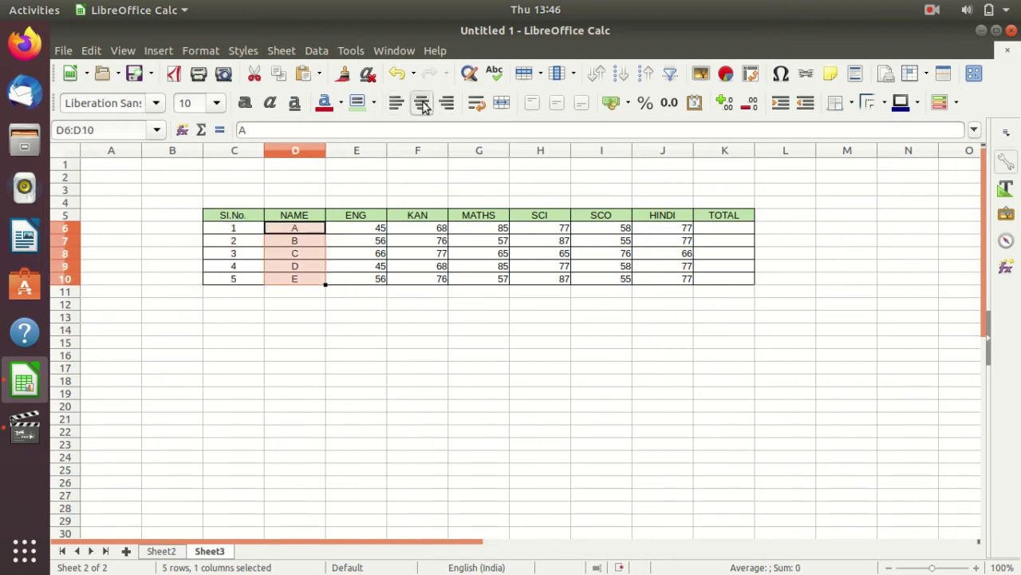
mouse_move(351, 228)
mouse_down()
mouse_move(435, 260)
mouse_move(673, 281)
mouse_up()
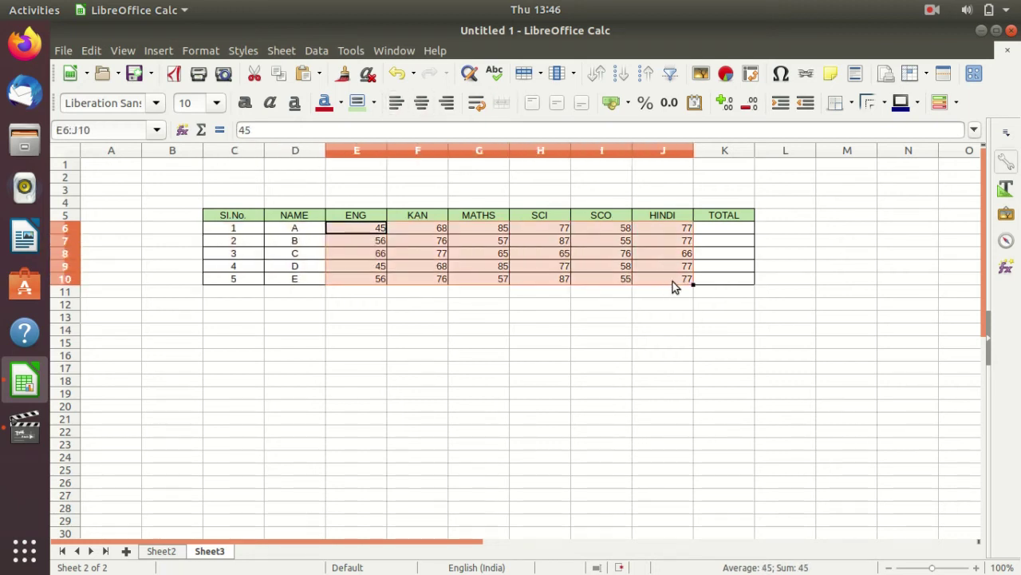
click(421, 104)
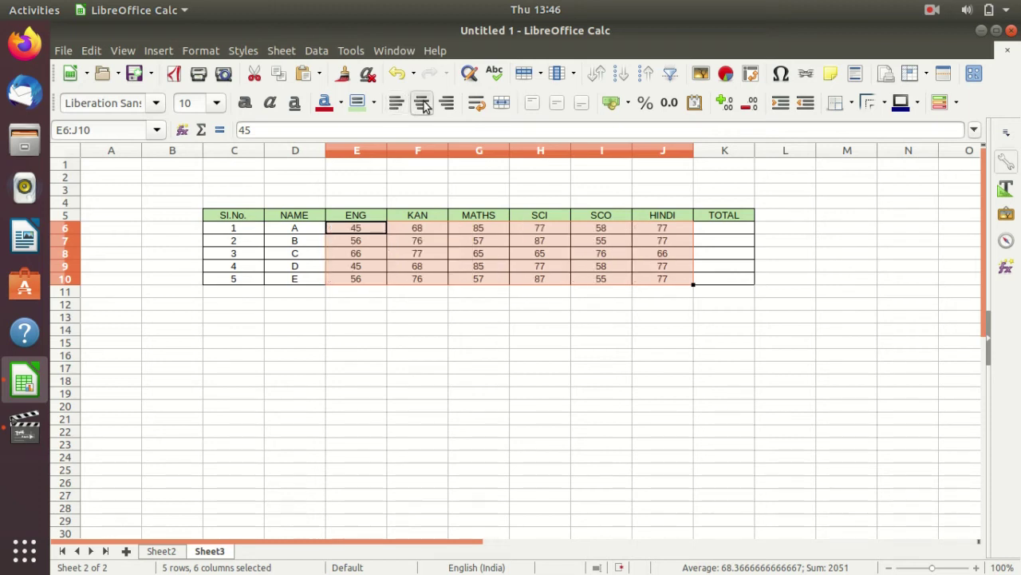
click(448, 104)
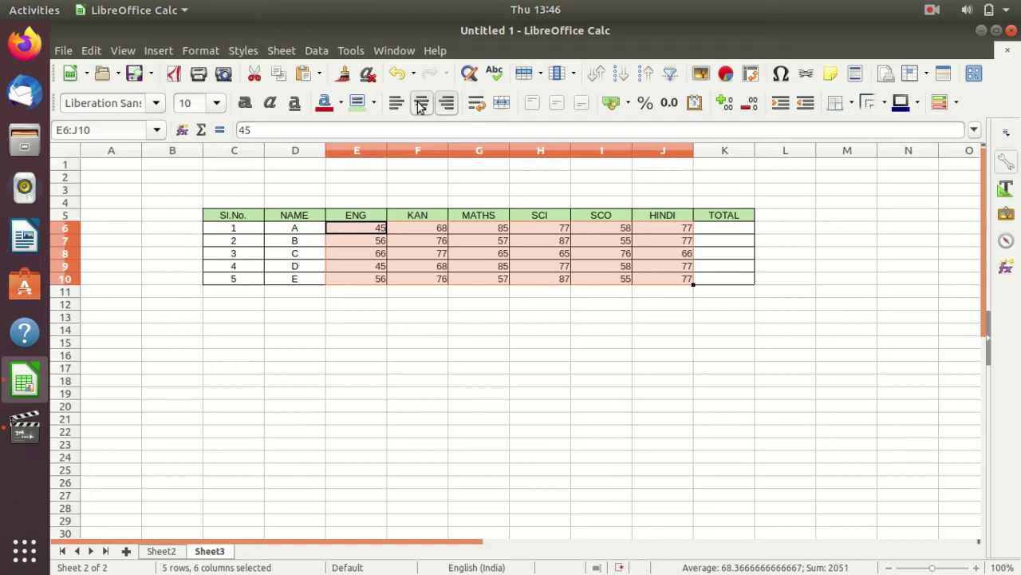
click(421, 103)
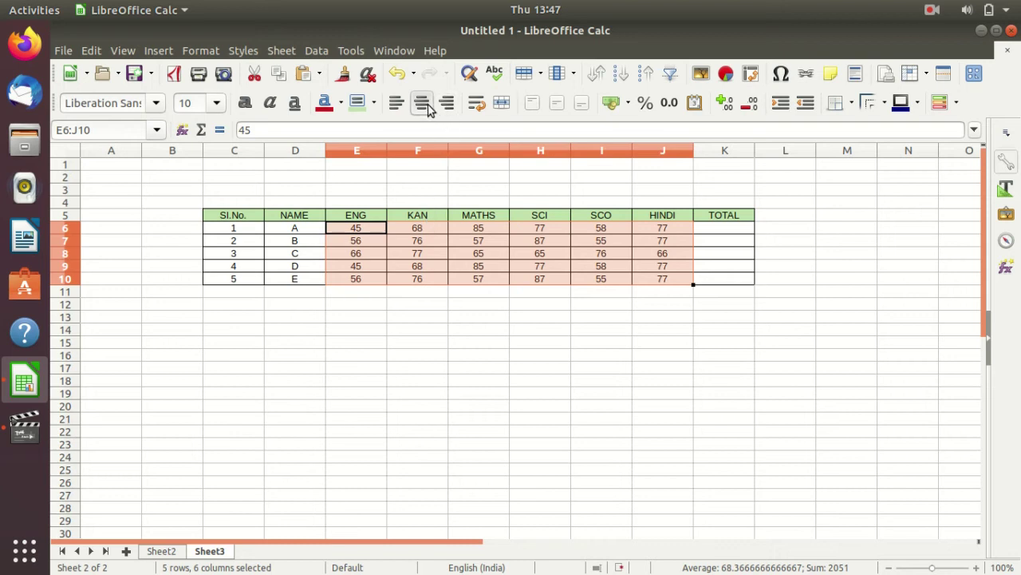
click(398, 190)
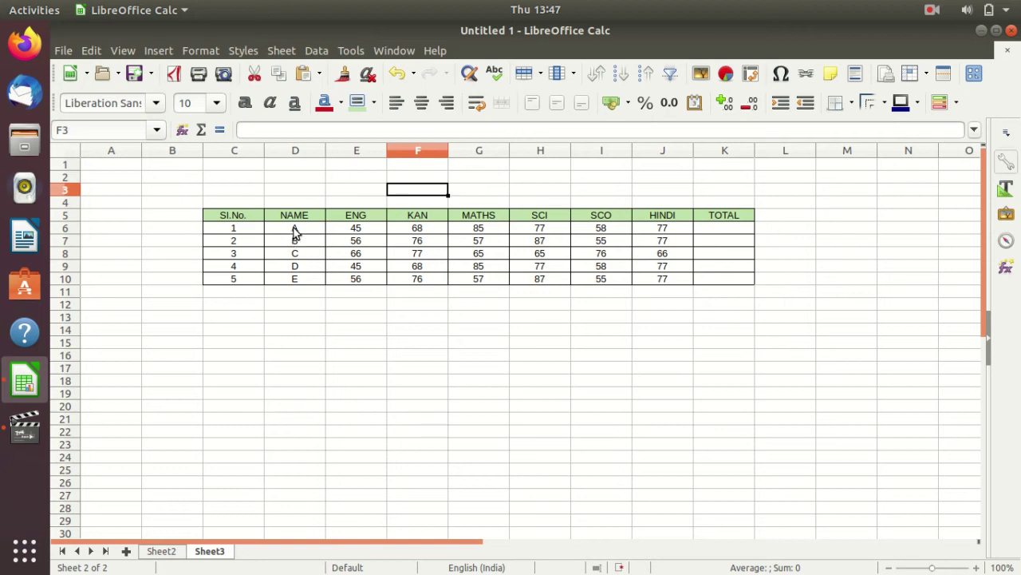
- Apply a light pink background fill to the student rows C6:K10
drag(236, 229, 710, 284)
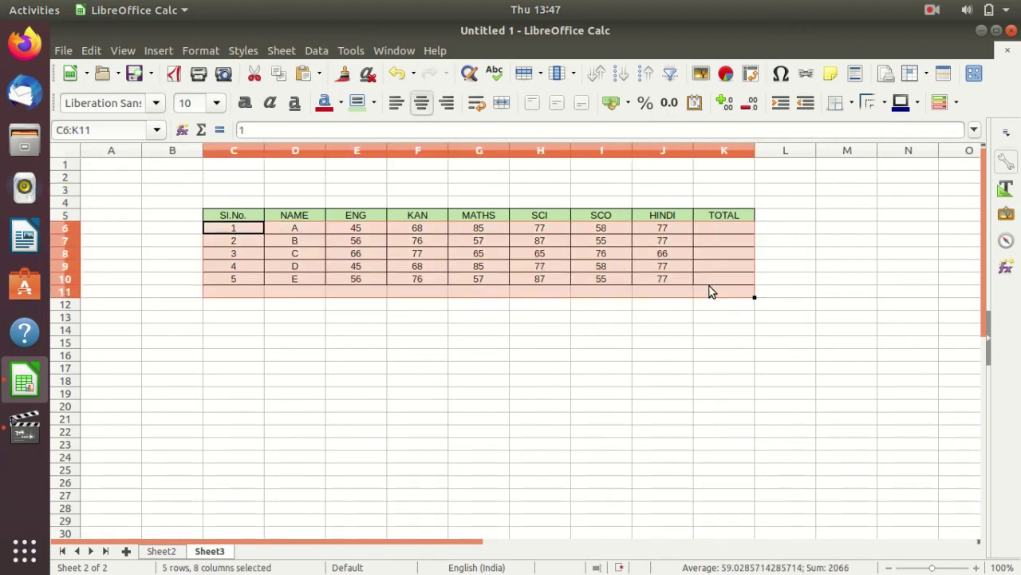
click(374, 102)
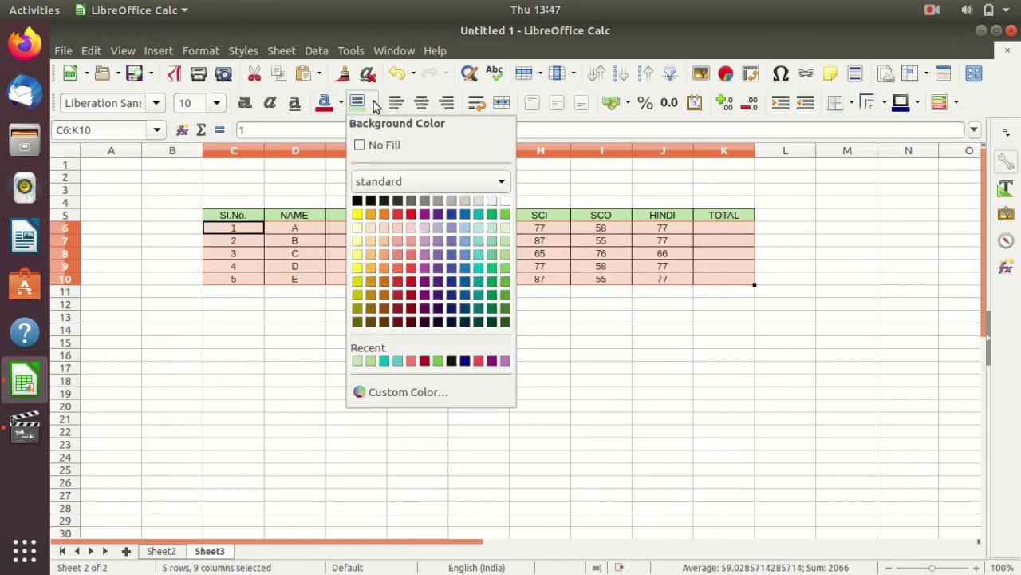
click(410, 232)
click(491, 330)
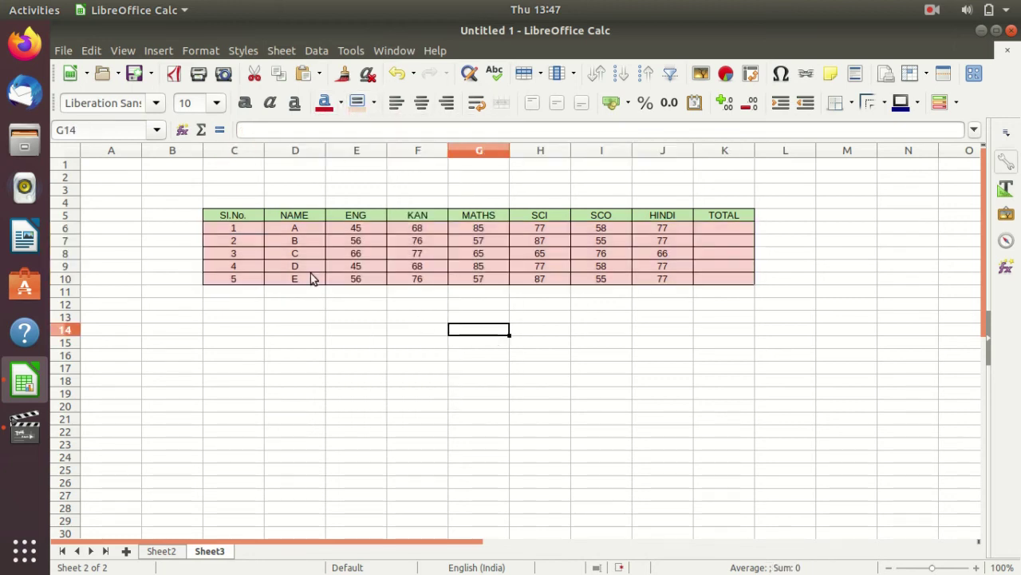
click(350, 192)
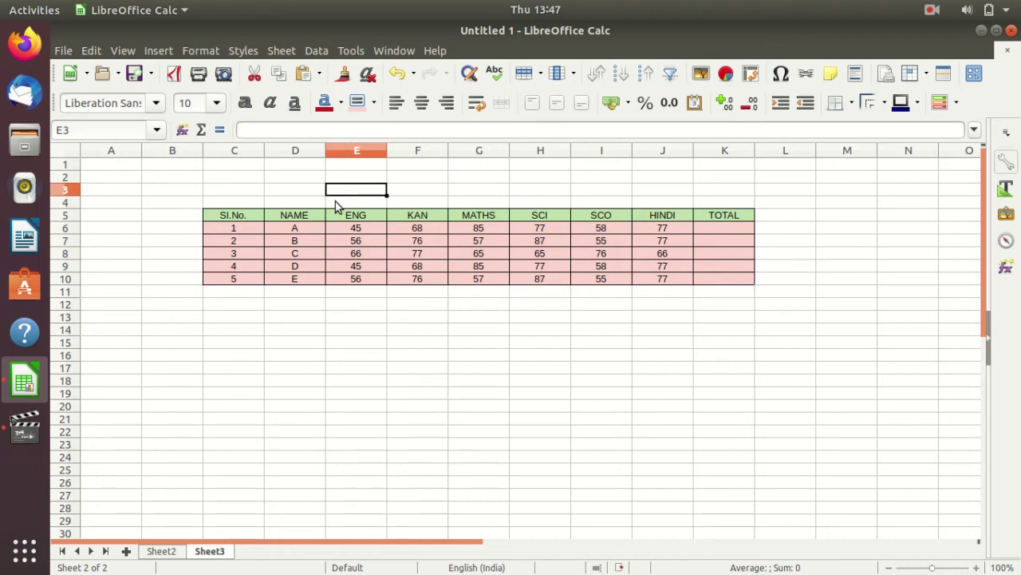
key(F2)
text(CLA)
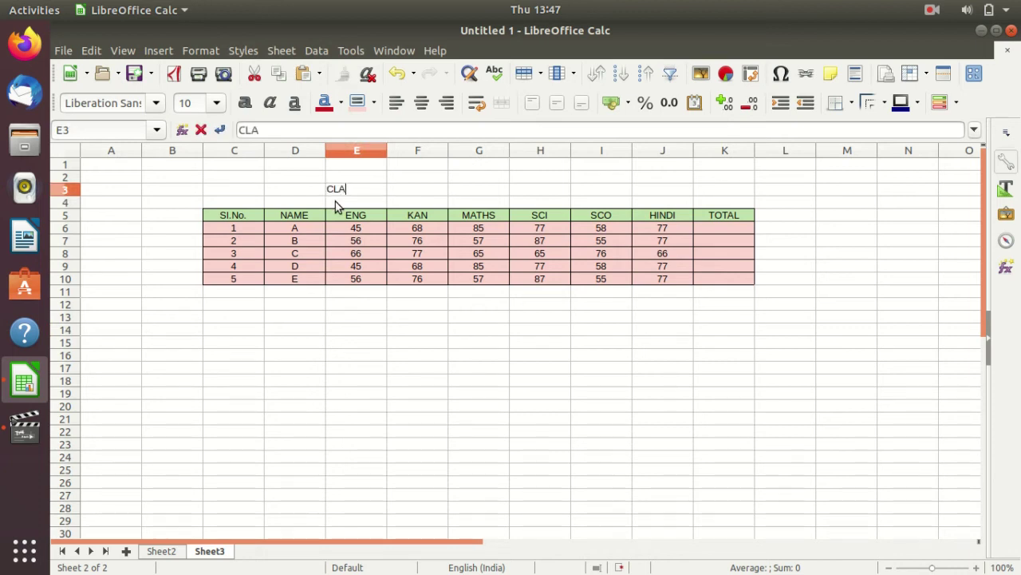
text(SS 10)
text(TH )
text(- A SEC)
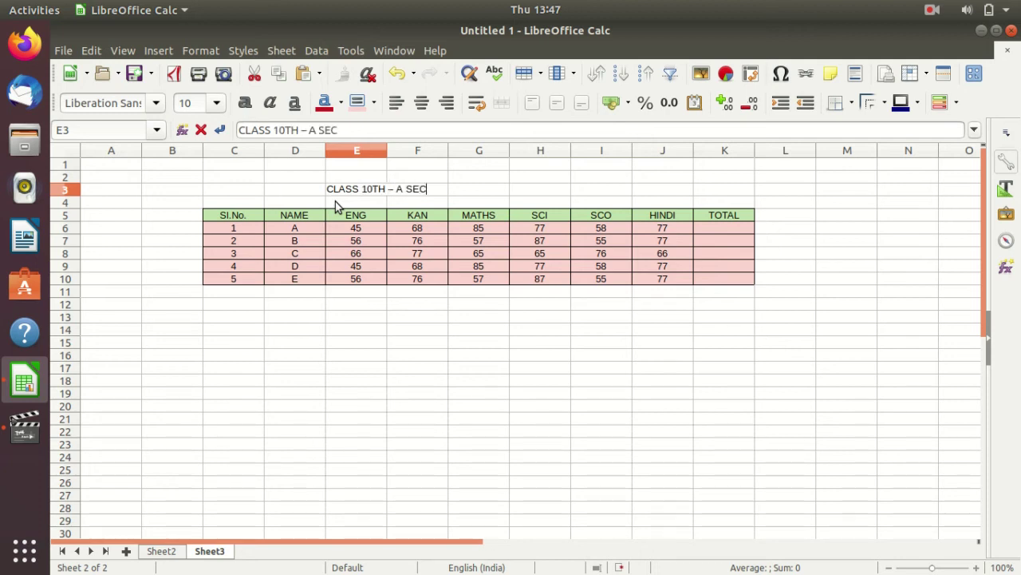
text(TION )
text(TEST MAR)
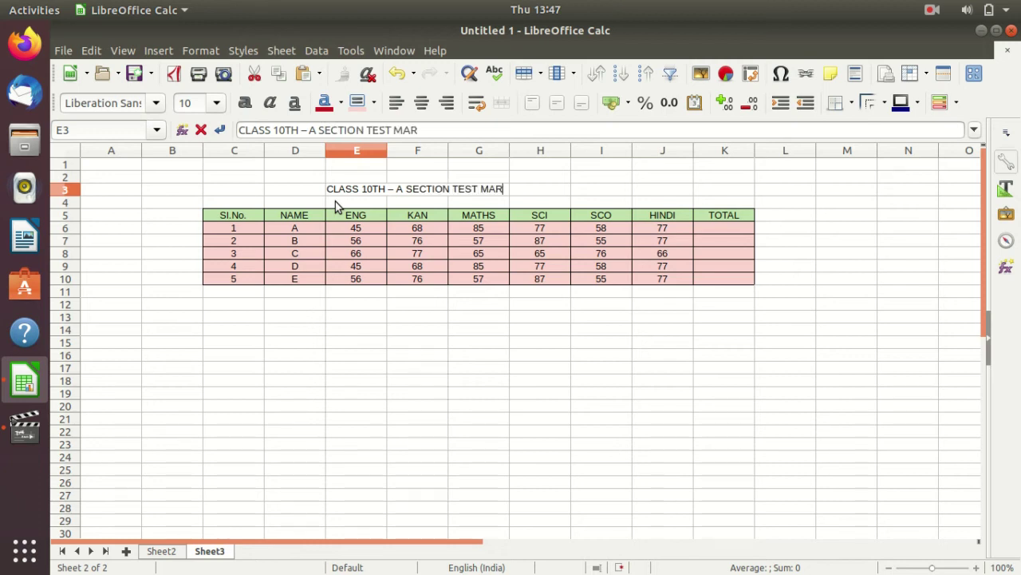
text(KS)
click(515, 351)
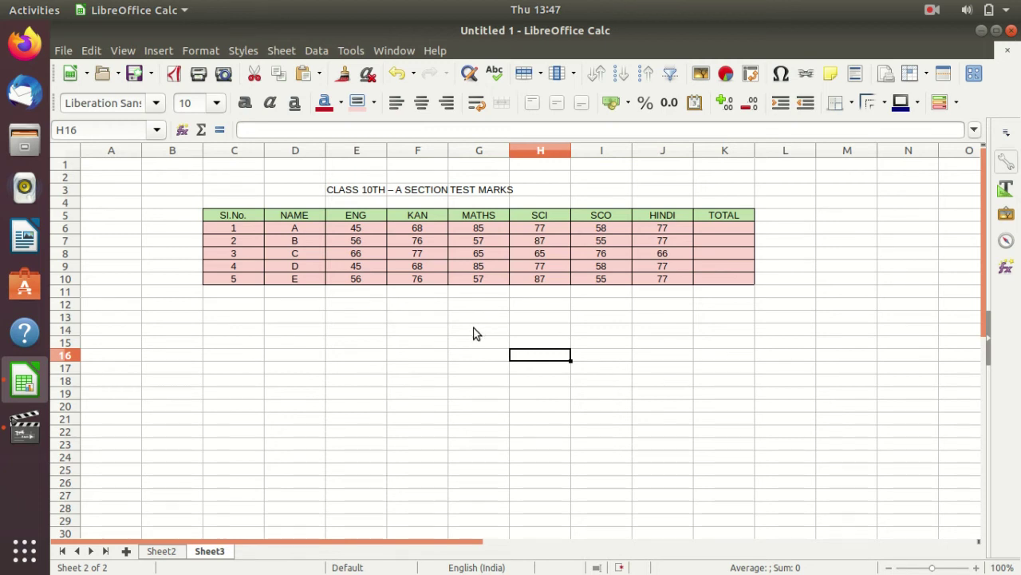
click(373, 189)
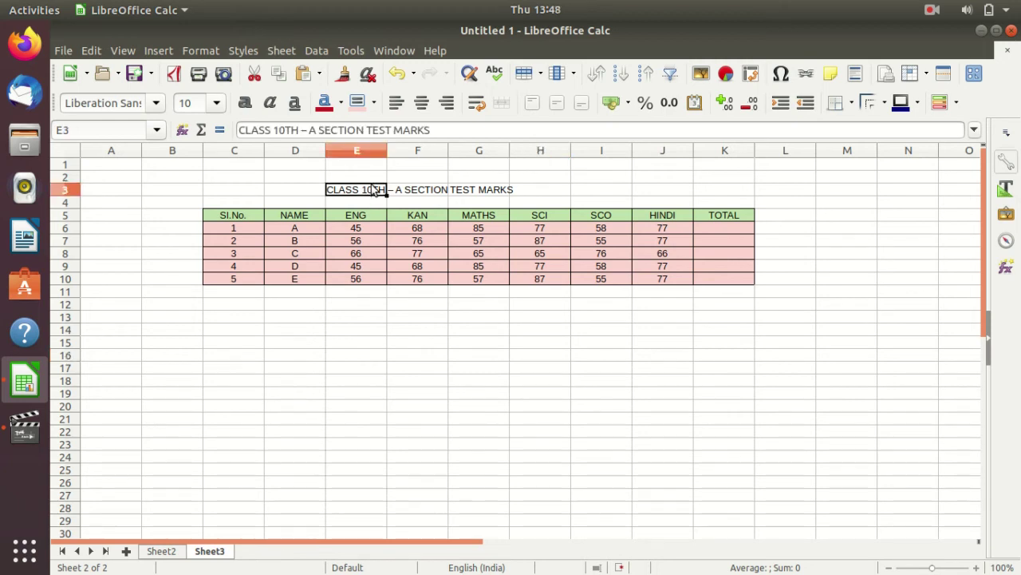
click(407, 191)
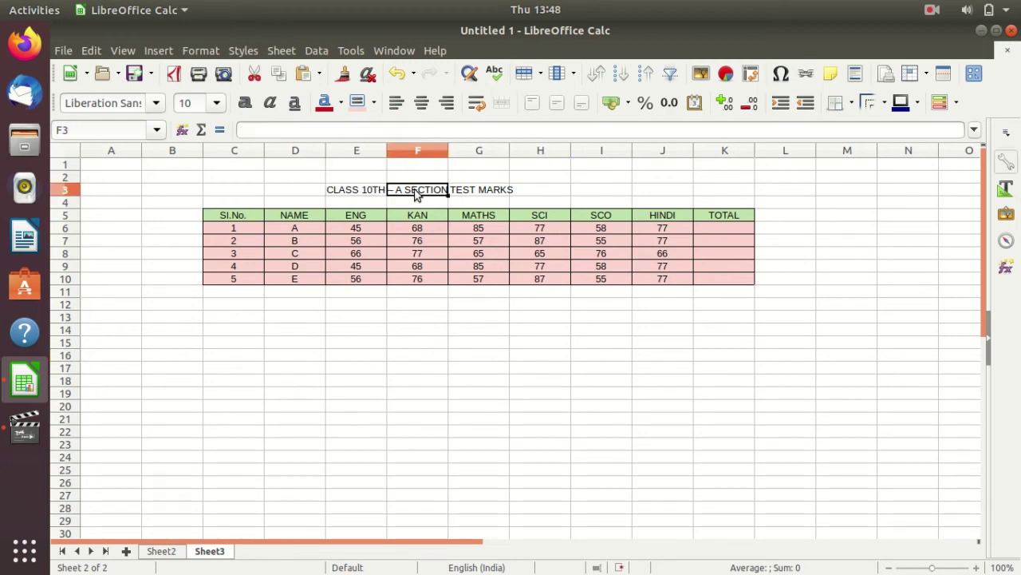
click(464, 194)
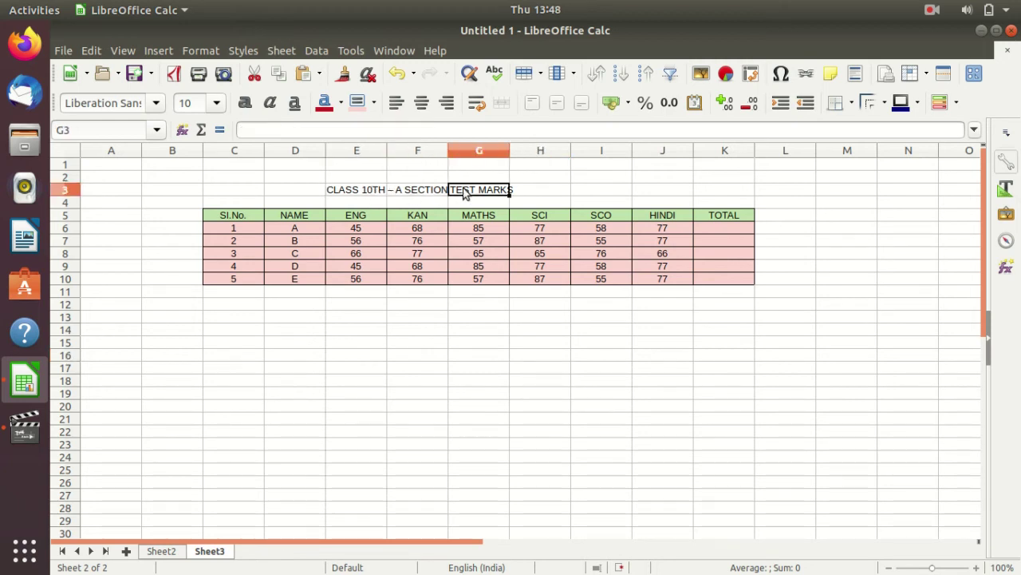
click(445, 208)
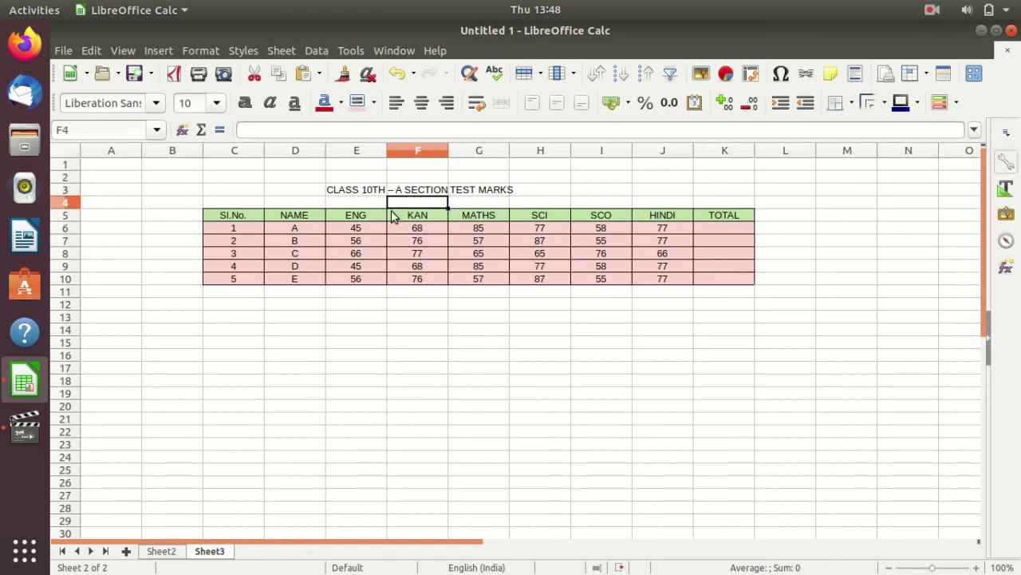
click(364, 196)
click(407, 191)
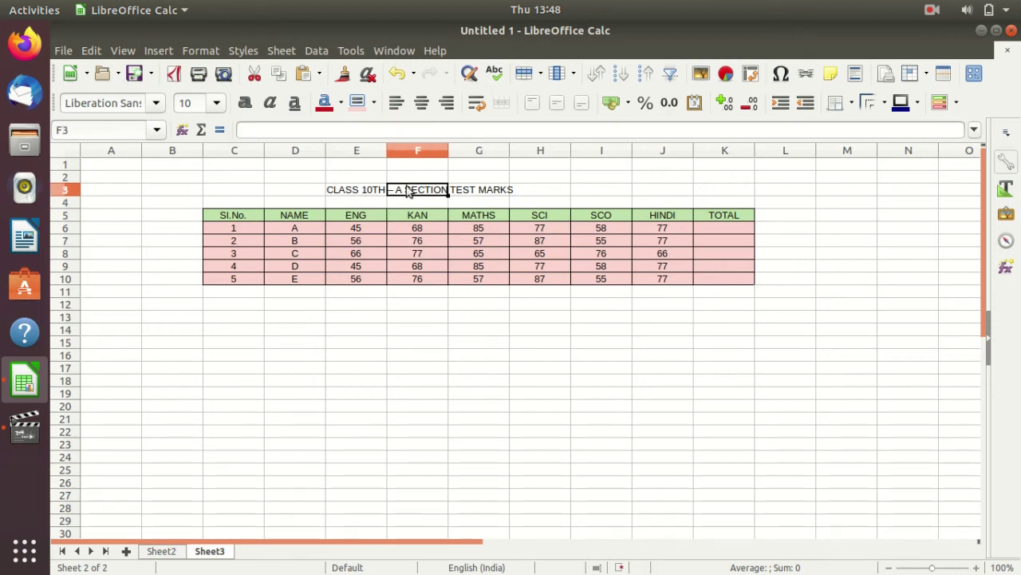
click(474, 195)
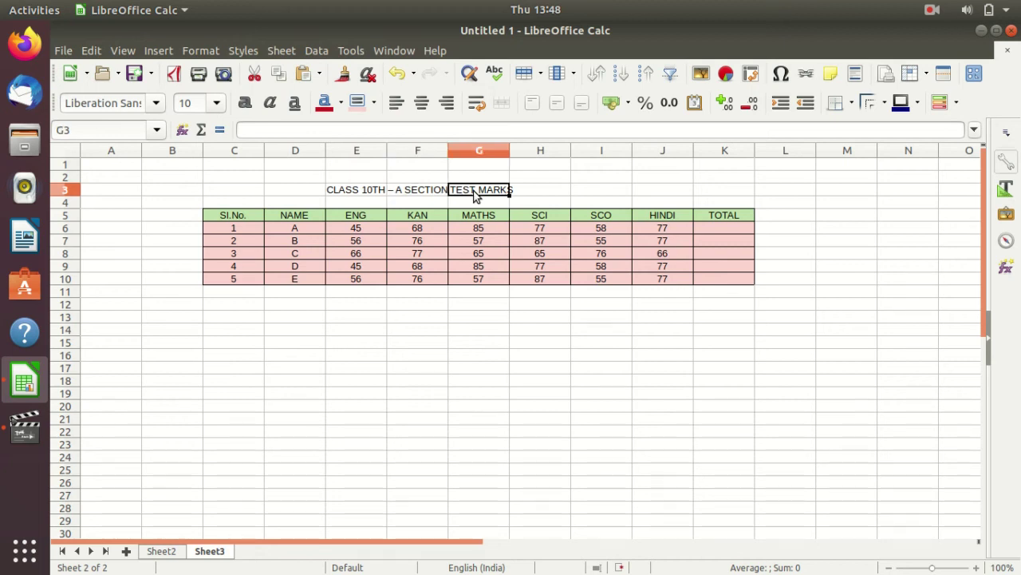
click(350, 195)
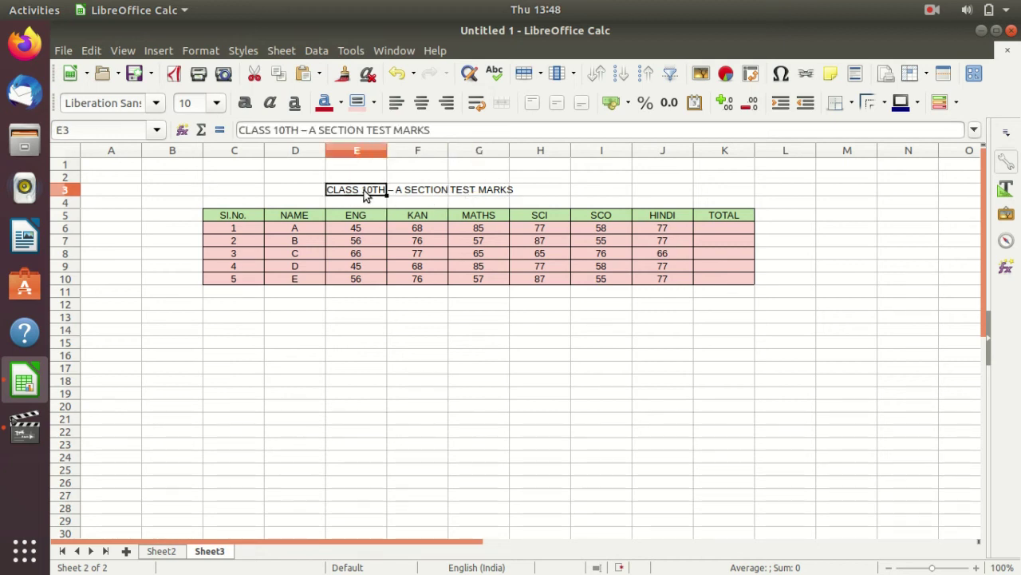
drag(365, 196, 479, 197)
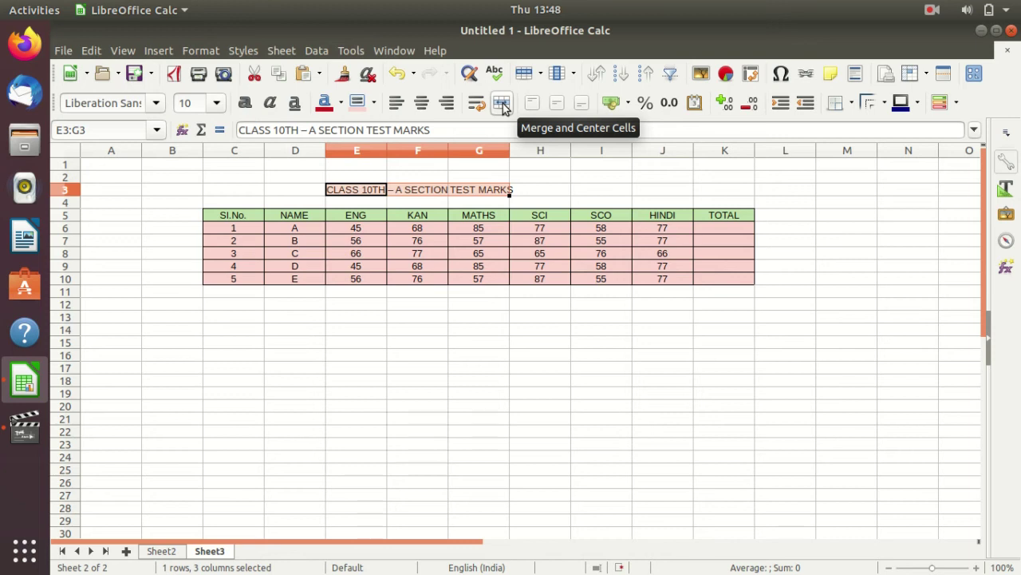
click(501, 103)
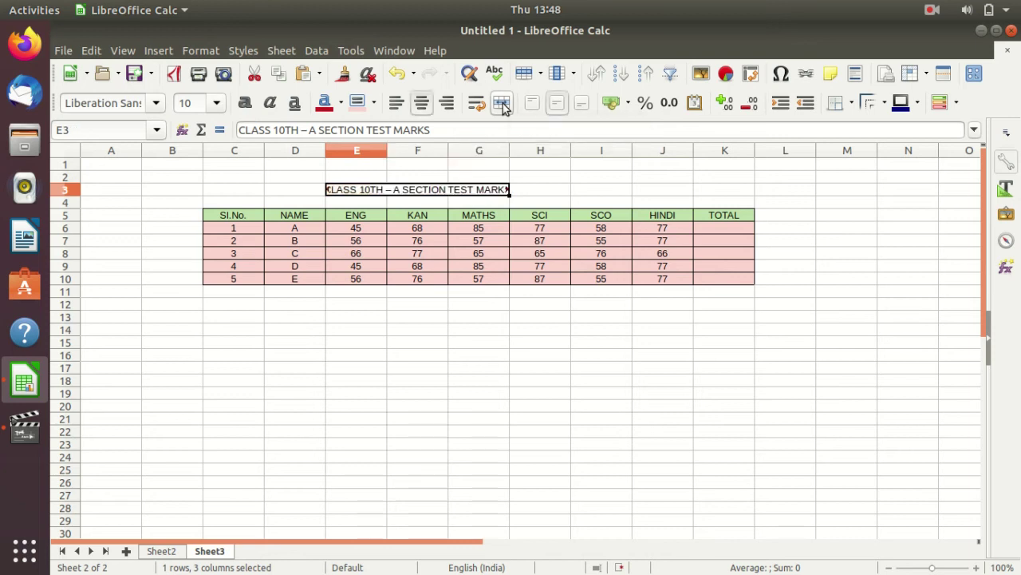
click(584, 189)
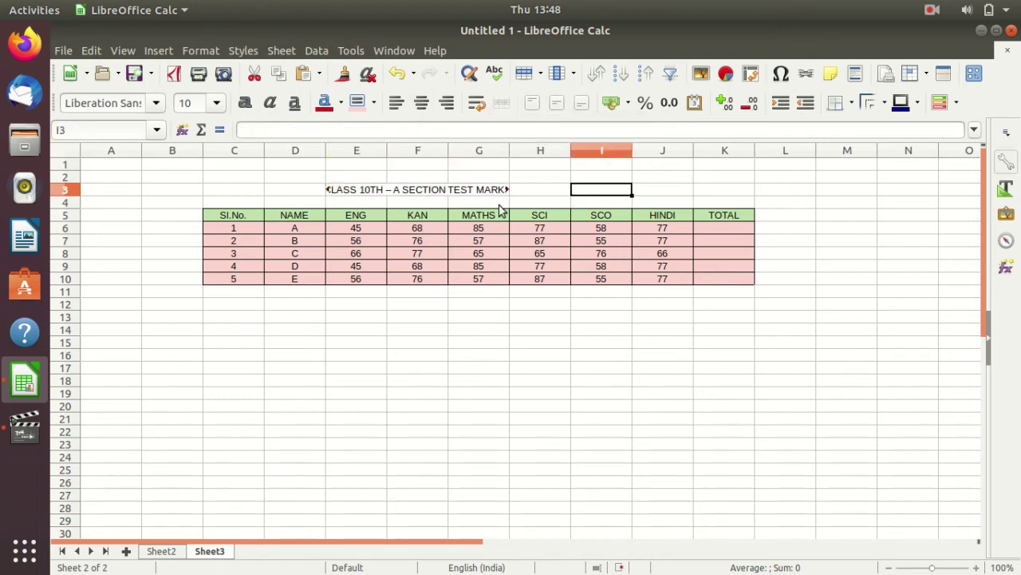
click(386, 195)
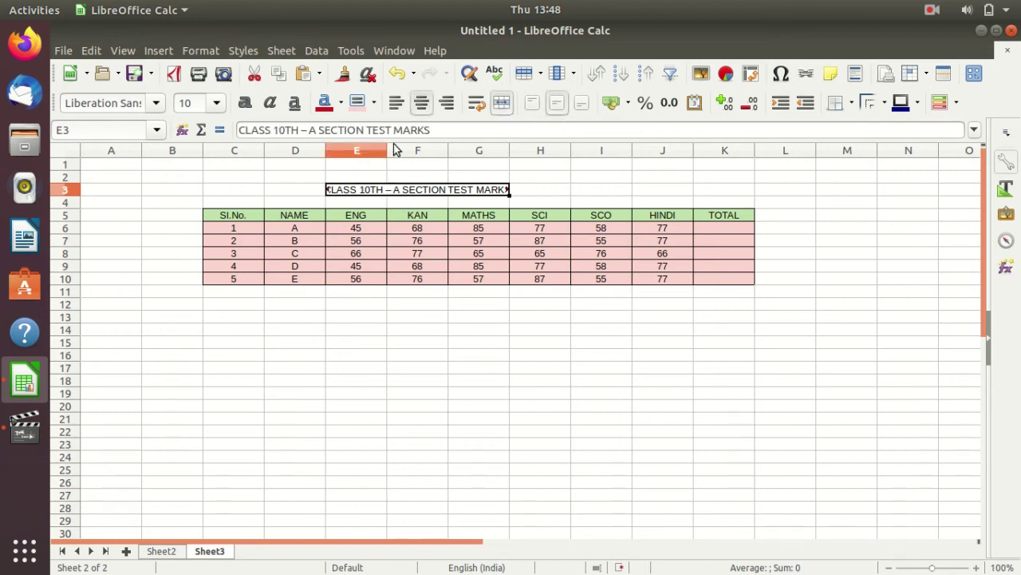
click(500, 107)
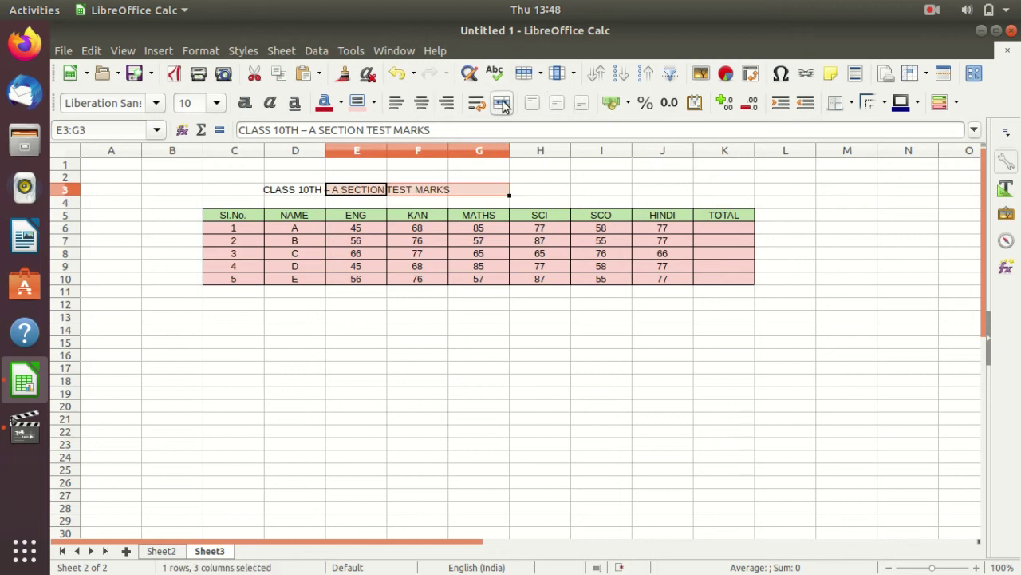
click(568, 192)
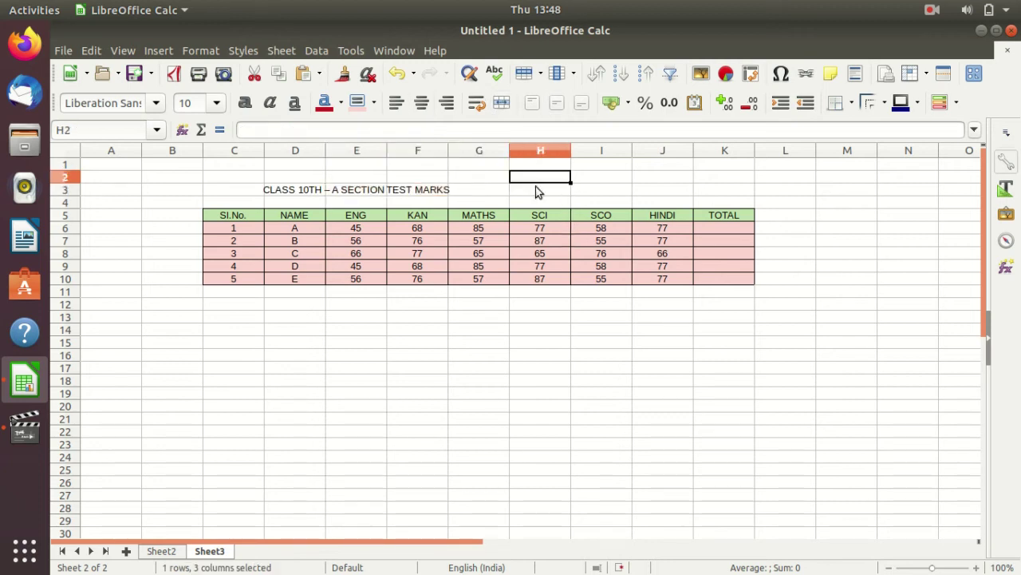
click(322, 195)
drag(319, 195, 446, 189)
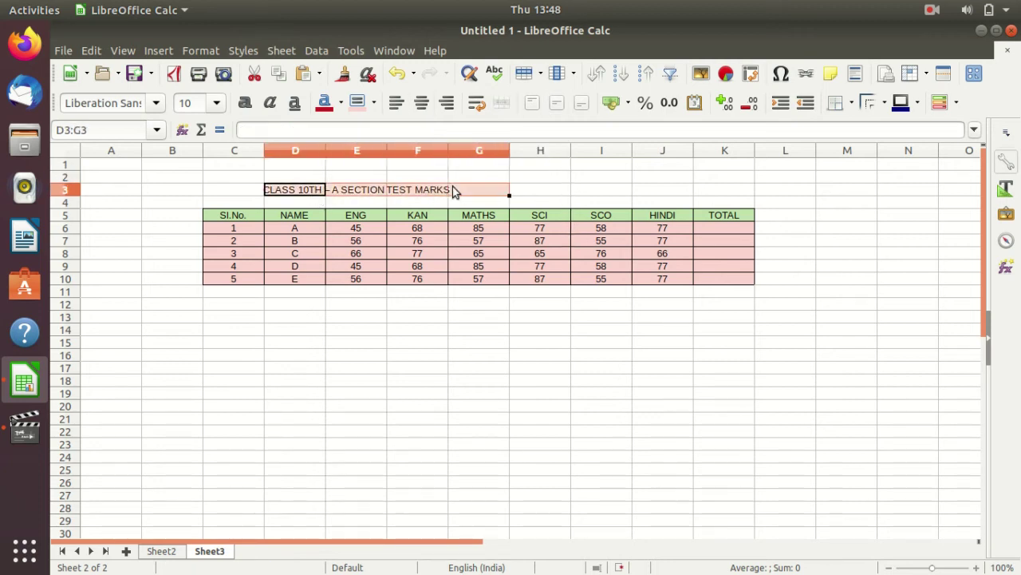
click(395, 75)
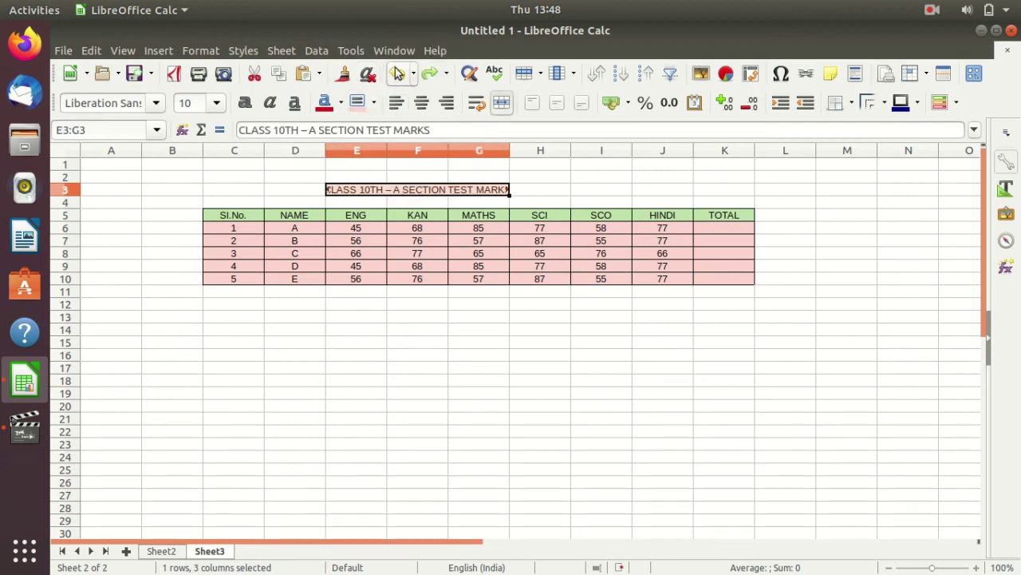
click(399, 75)
click(411, 192)
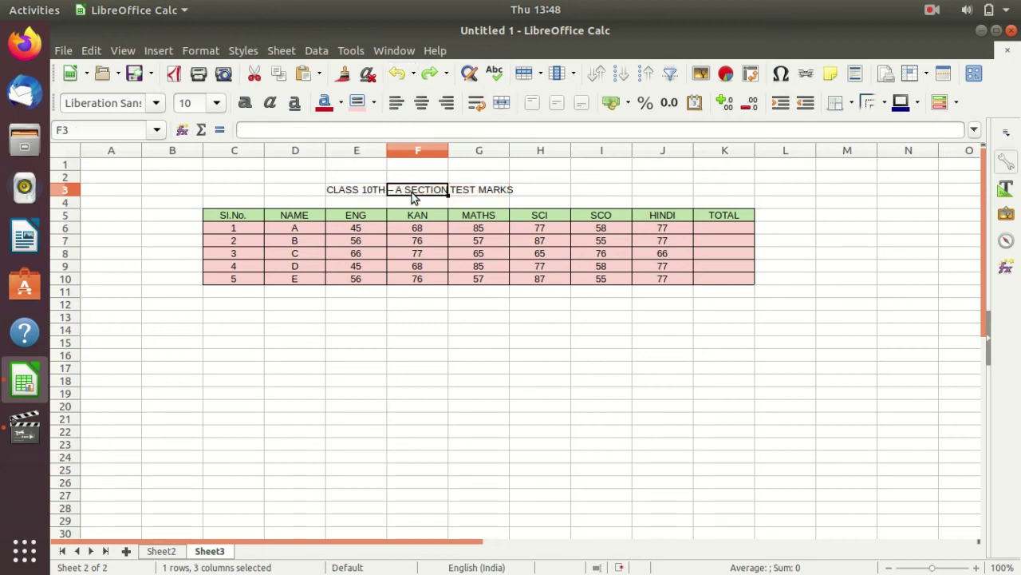
key(Right)
click(331, 193)
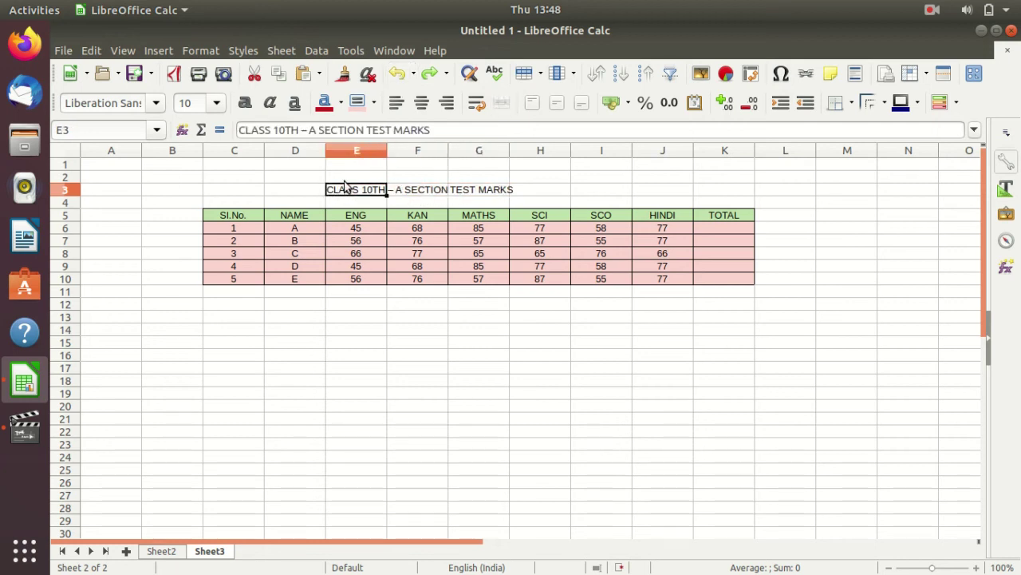
- Try purple, then light teal, as the background fill of title cell E3
click(374, 102)
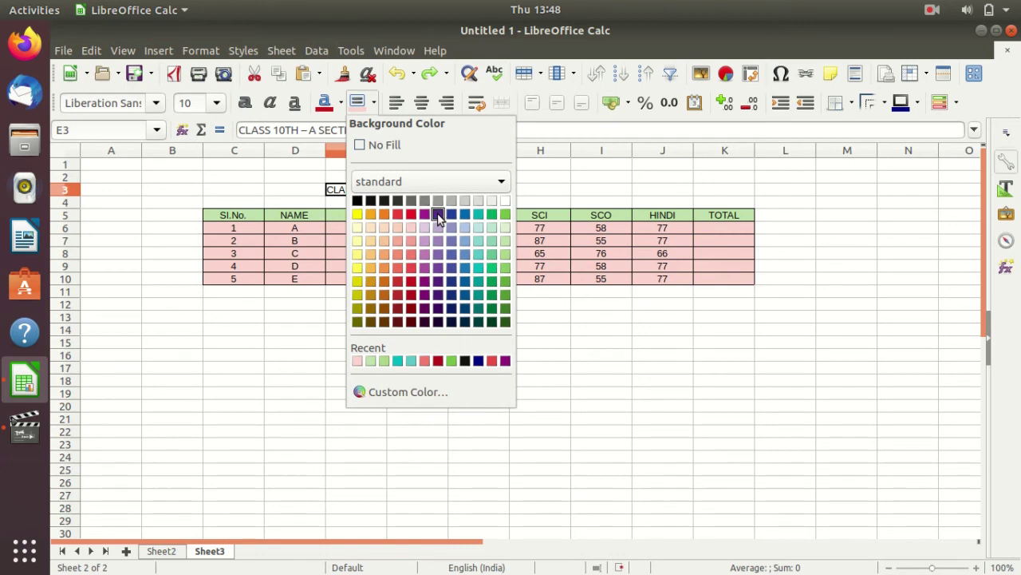
click(438, 214)
click(483, 175)
click(345, 191)
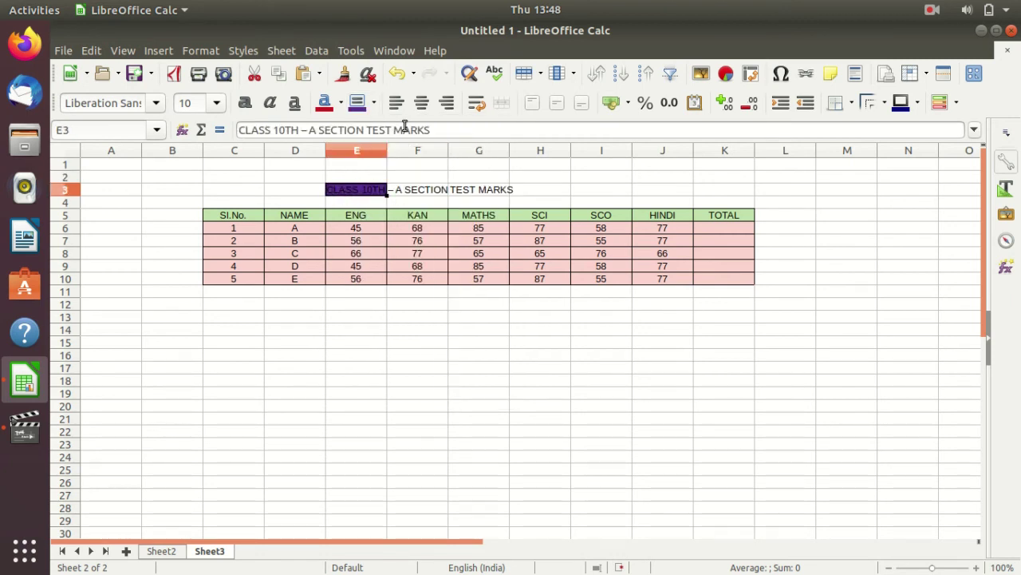
click(374, 103)
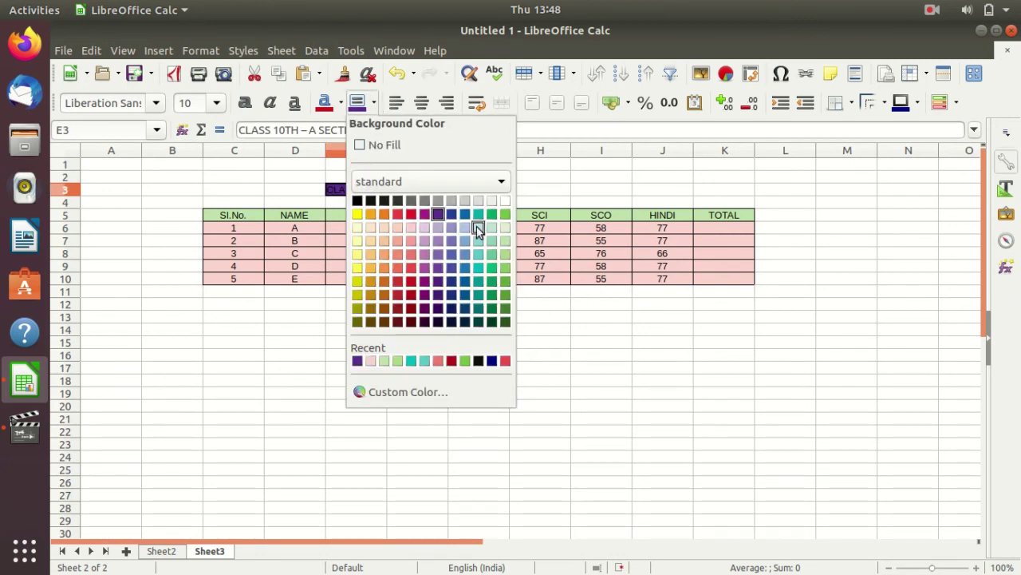
click(478, 241)
click(474, 197)
click(444, 192)
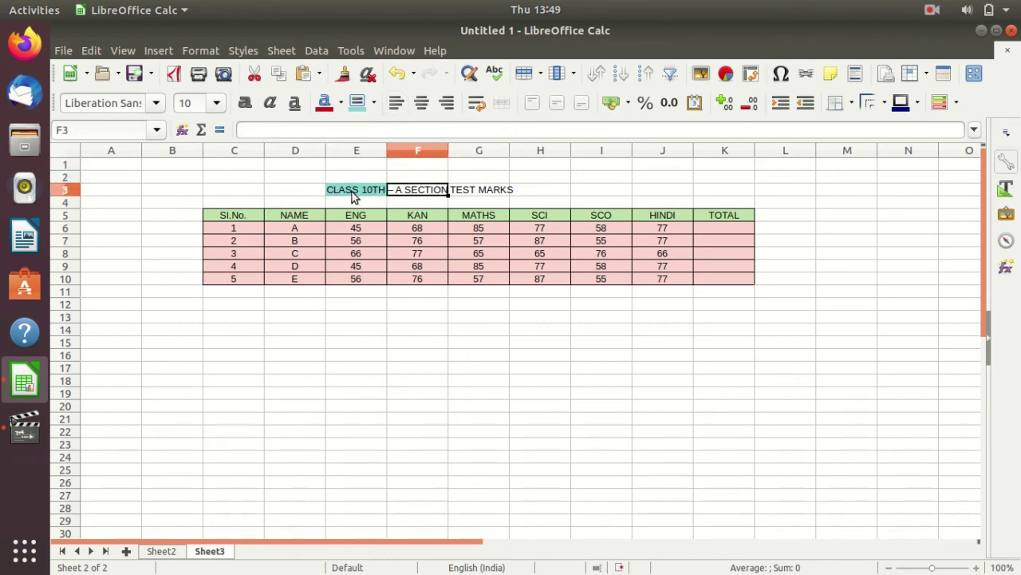
- Merge and centre the title across E3:G3 and fill it light blue
drag(353, 197, 487, 197)
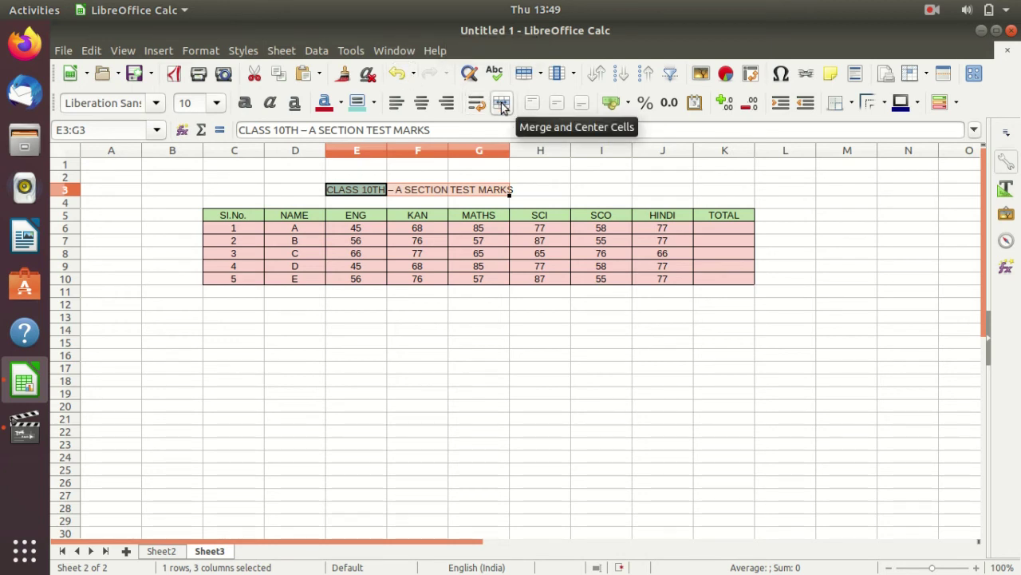
click(502, 104)
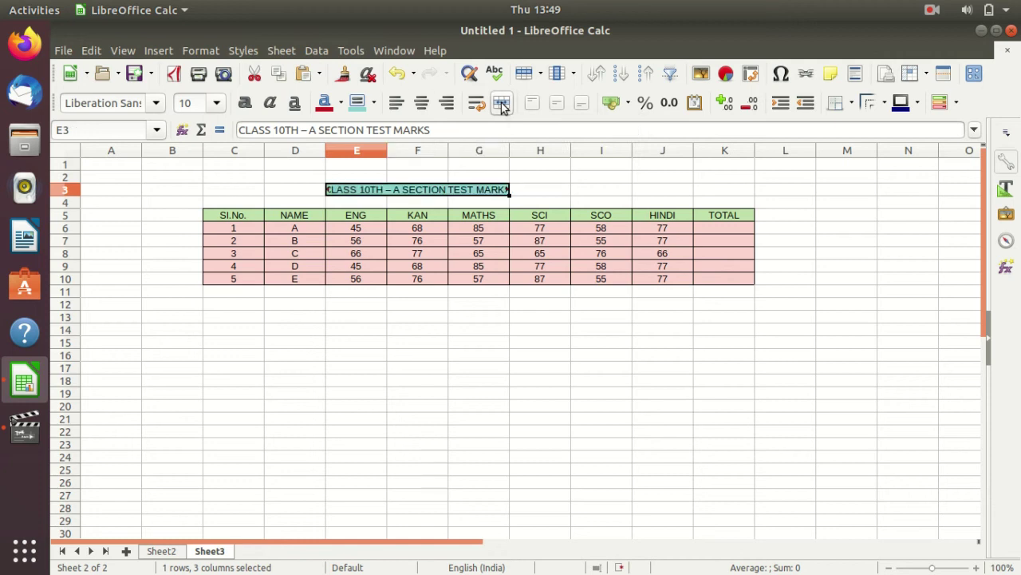
click(533, 181)
click(468, 191)
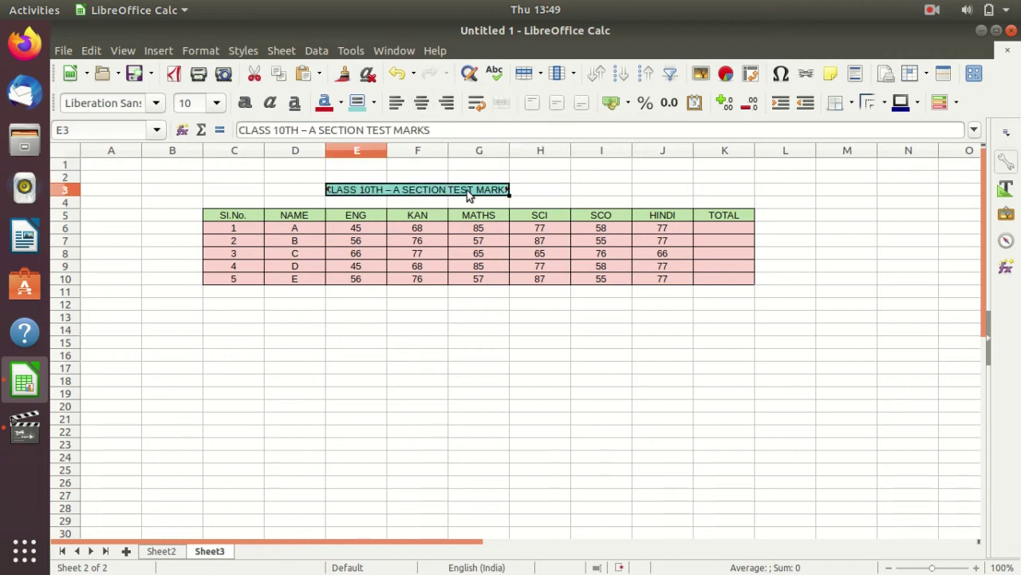
click(373, 104)
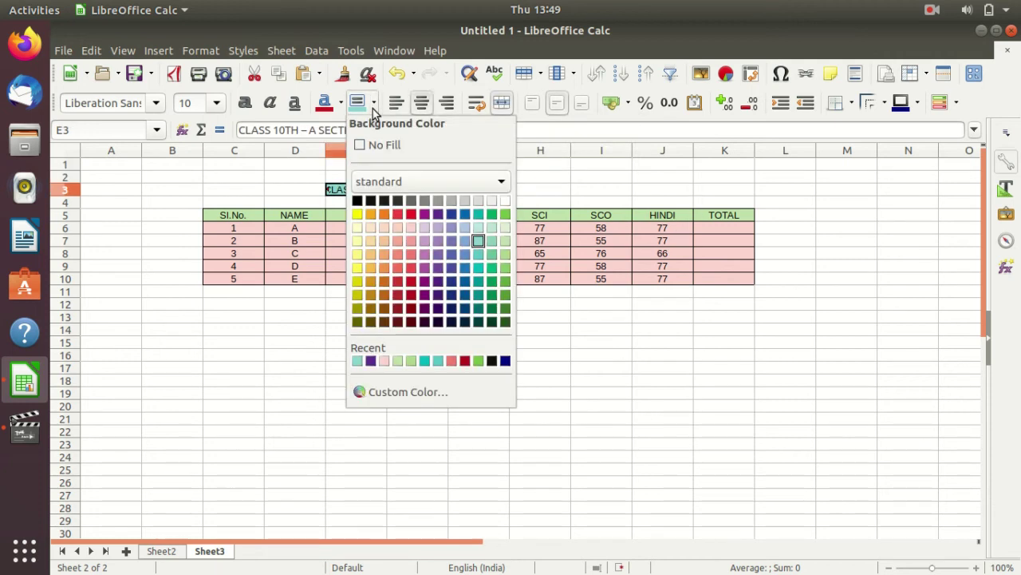
click(467, 229)
click(549, 180)
click(441, 192)
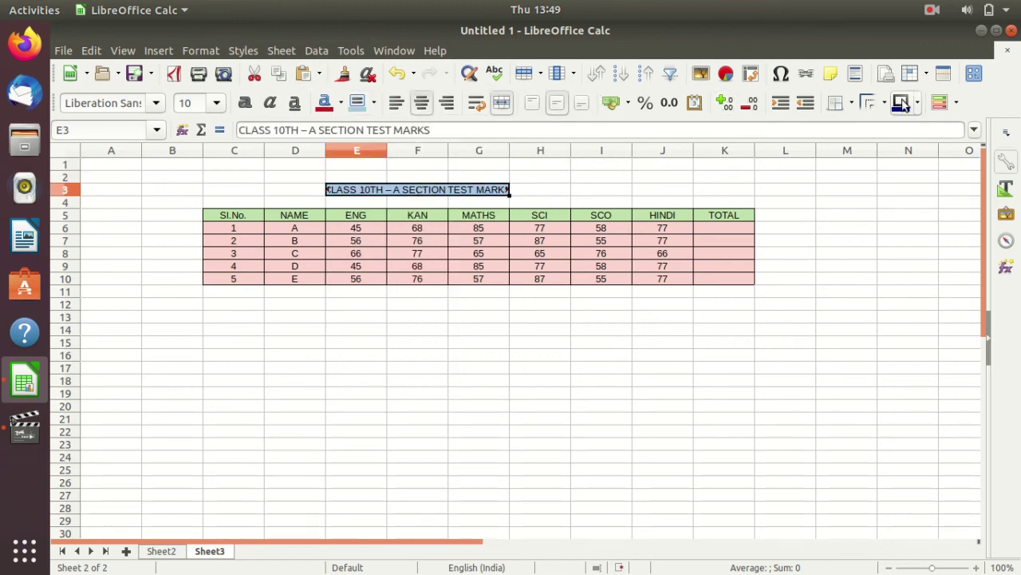
- Put a border around the merged title and set its text to 11 pt
click(854, 104)
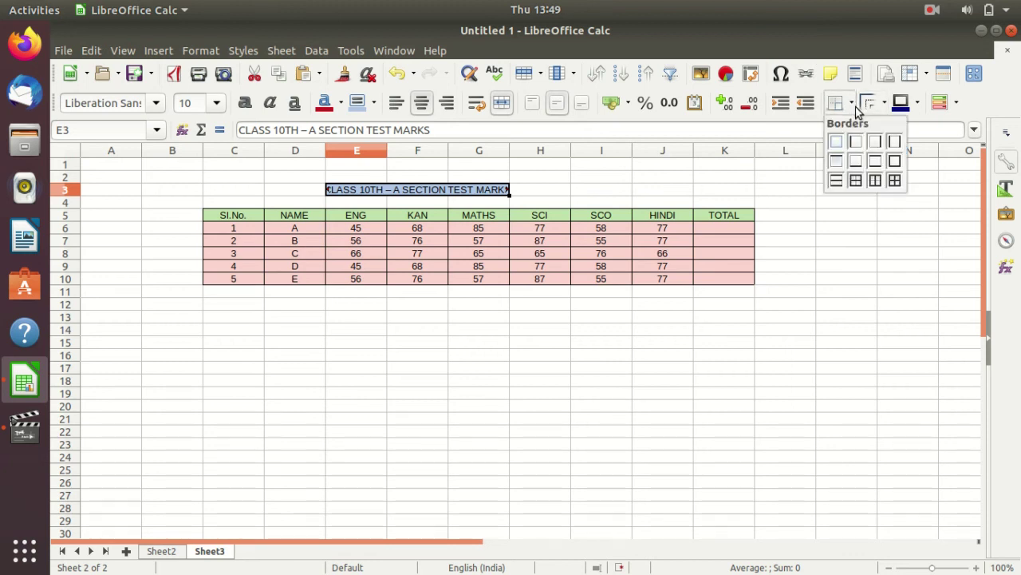
click(876, 180)
click(879, 179)
click(408, 194)
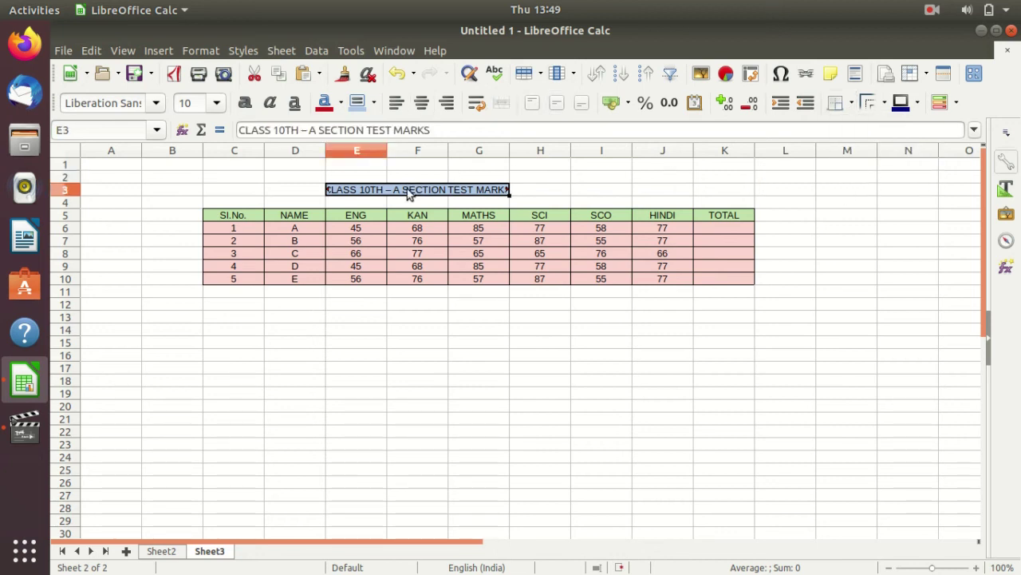
click(216, 102)
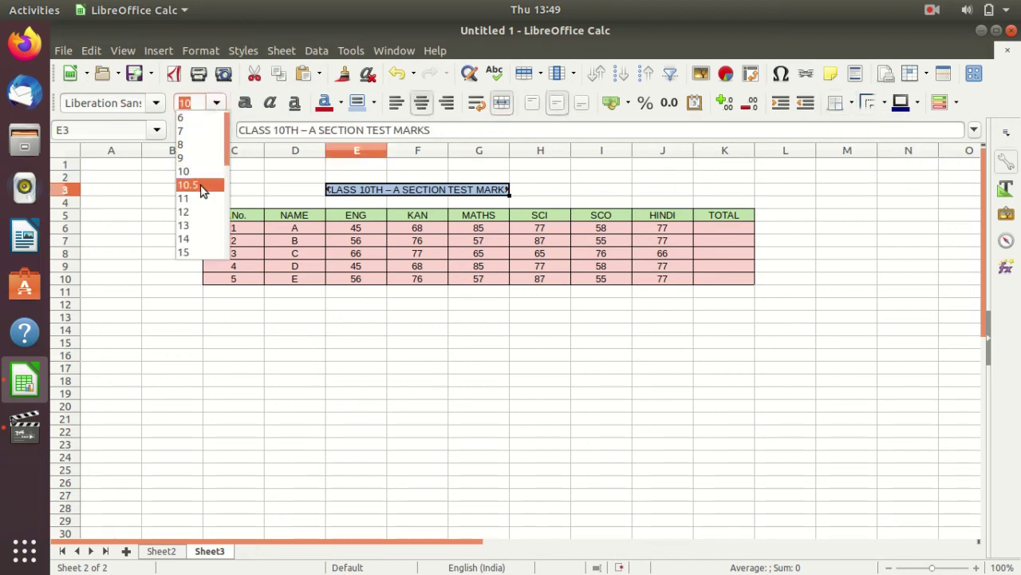
click(199, 197)
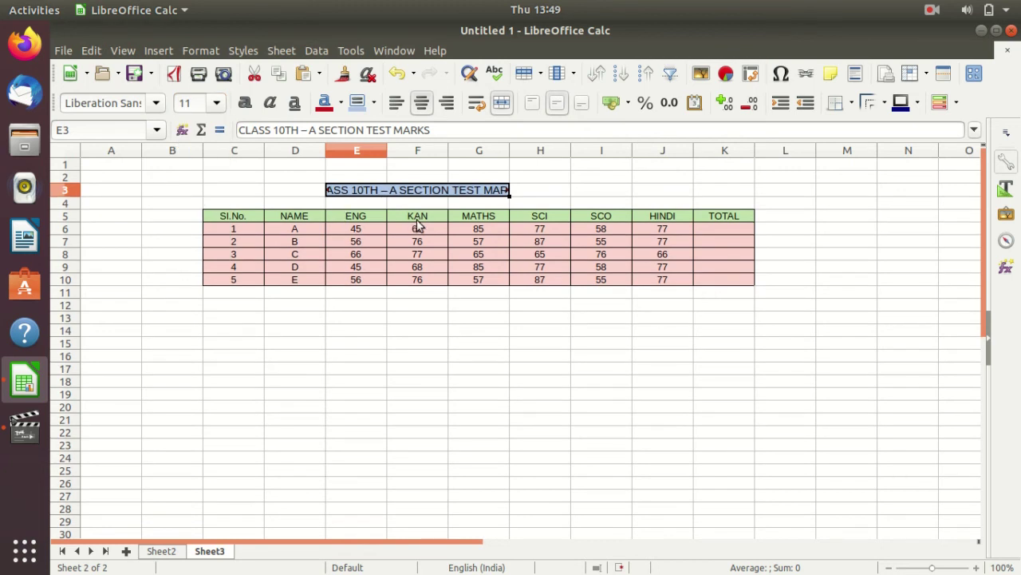
- Narrow the NAME column and widen the MATHS column so the title fits
click(526, 190)
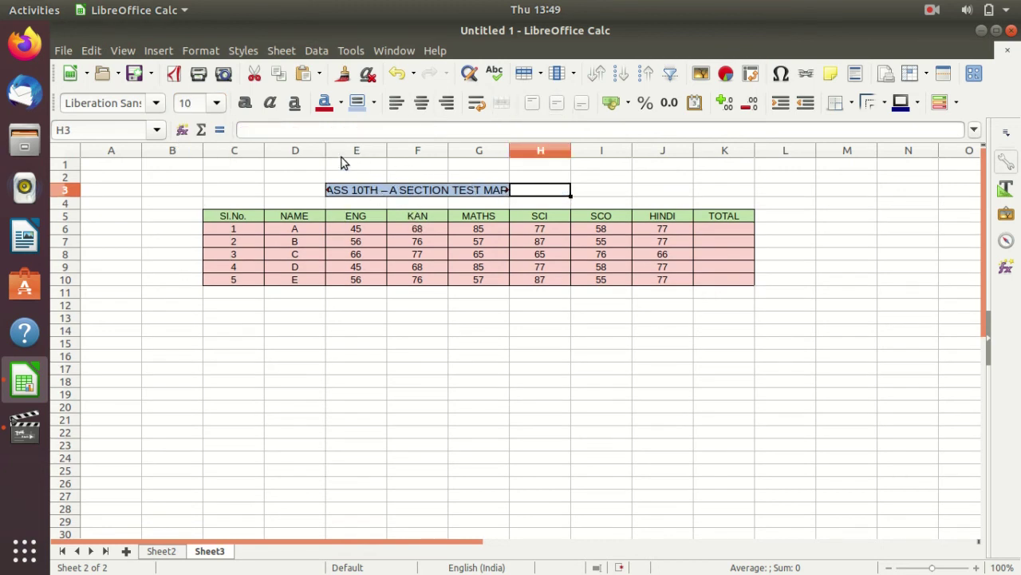
drag(325, 150, 325, 152)
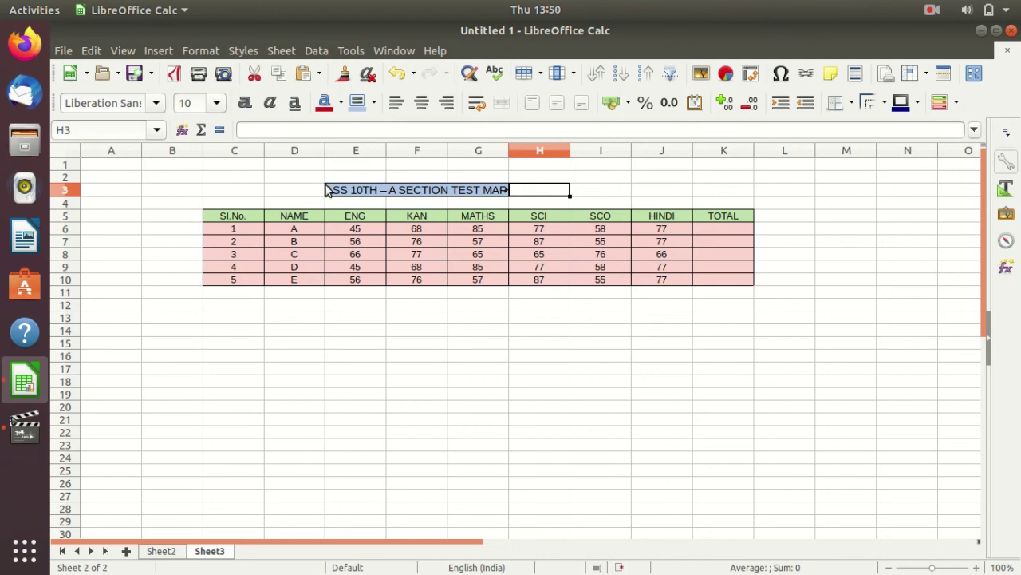
drag(325, 151, 308, 157)
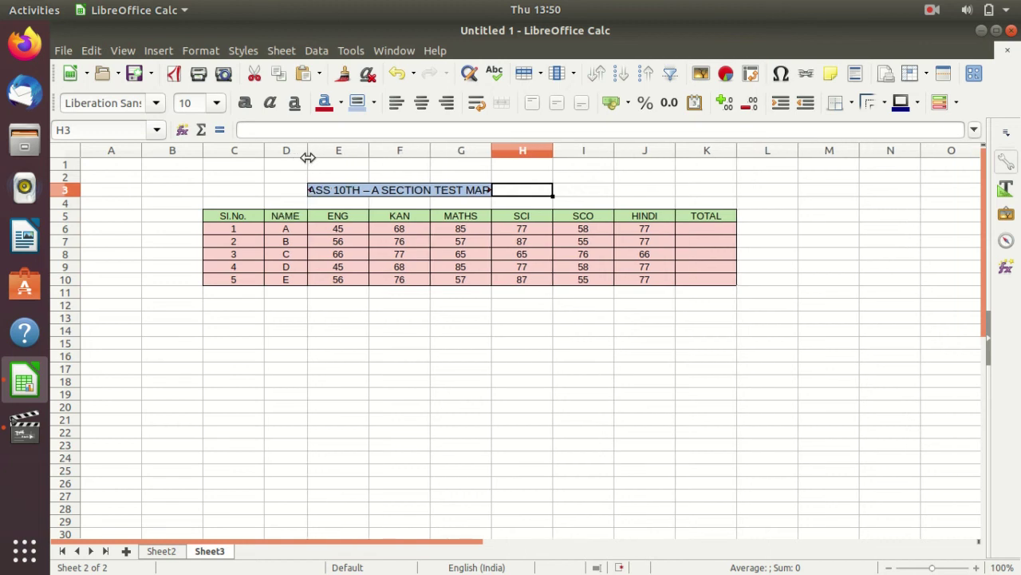
drag(491, 151, 539, 154)
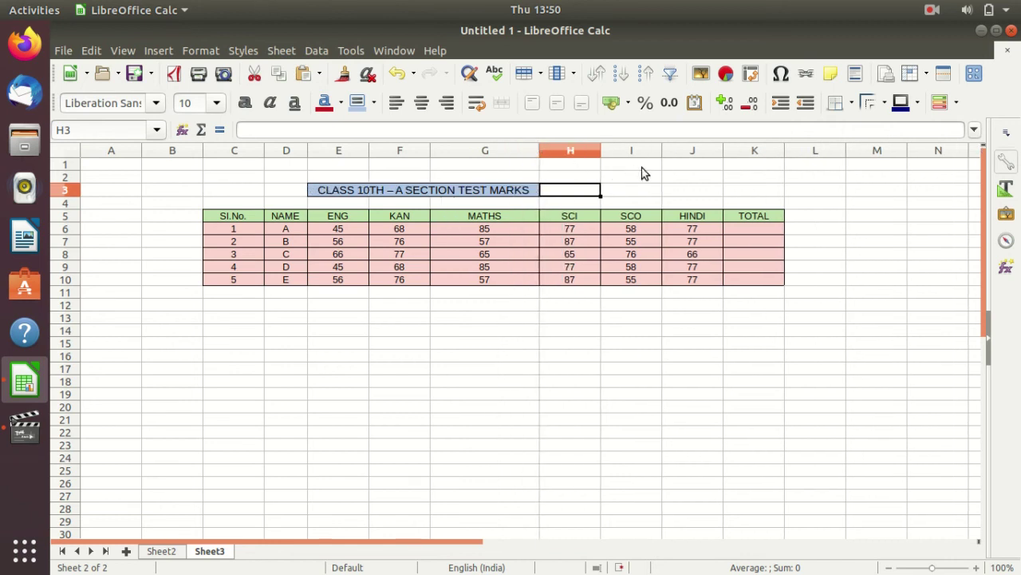
click(649, 166)
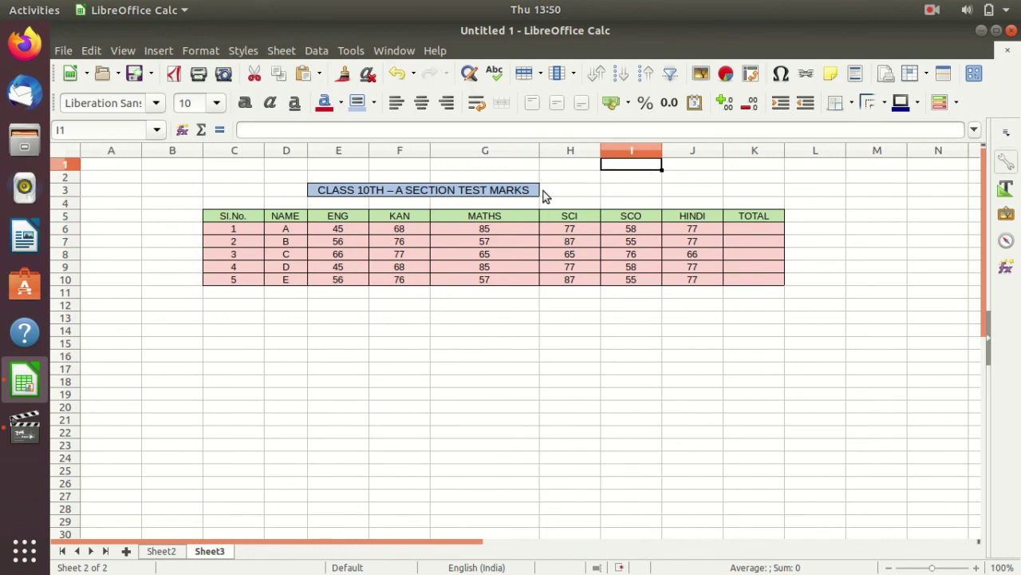
- Set the title text to 12 pt and widen the MATHS column slightly more
click(418, 196)
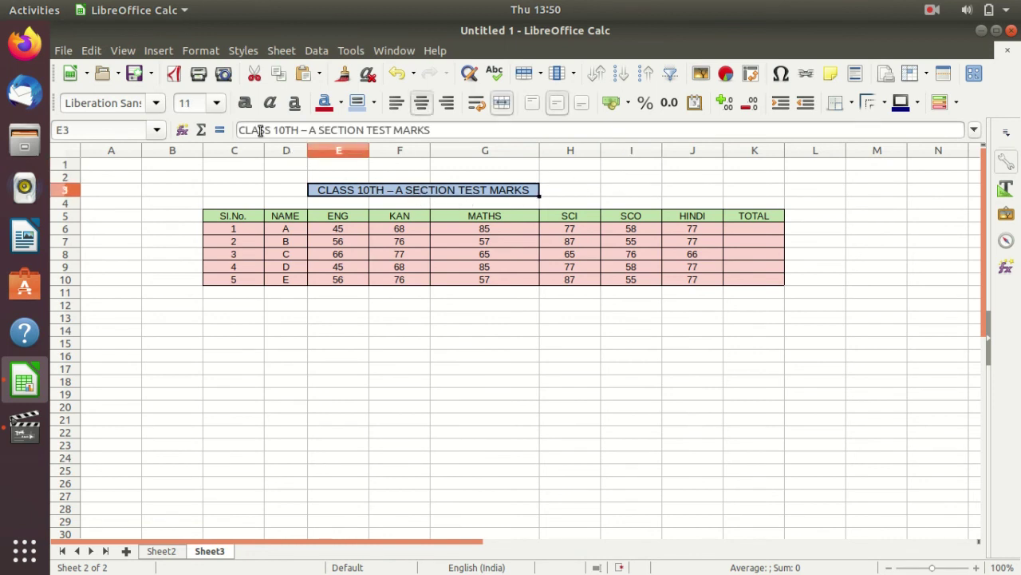
click(217, 103)
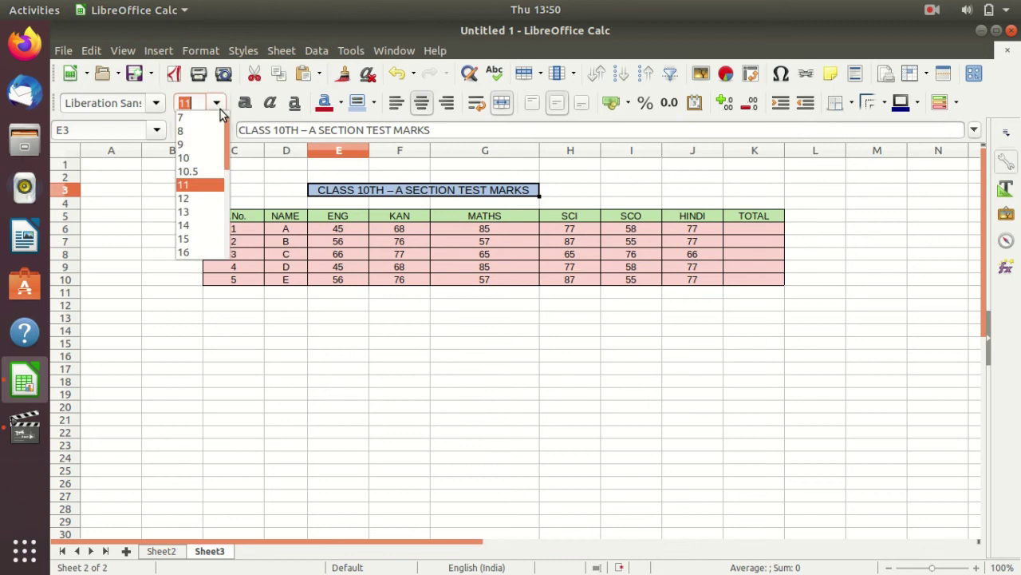
click(200, 196)
click(630, 177)
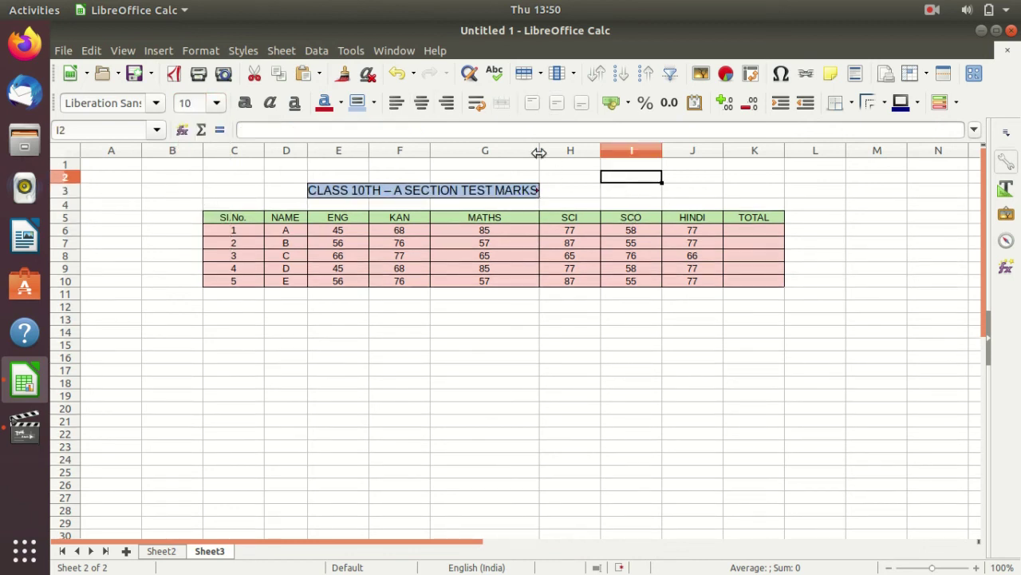
drag(539, 150, 549, 150)
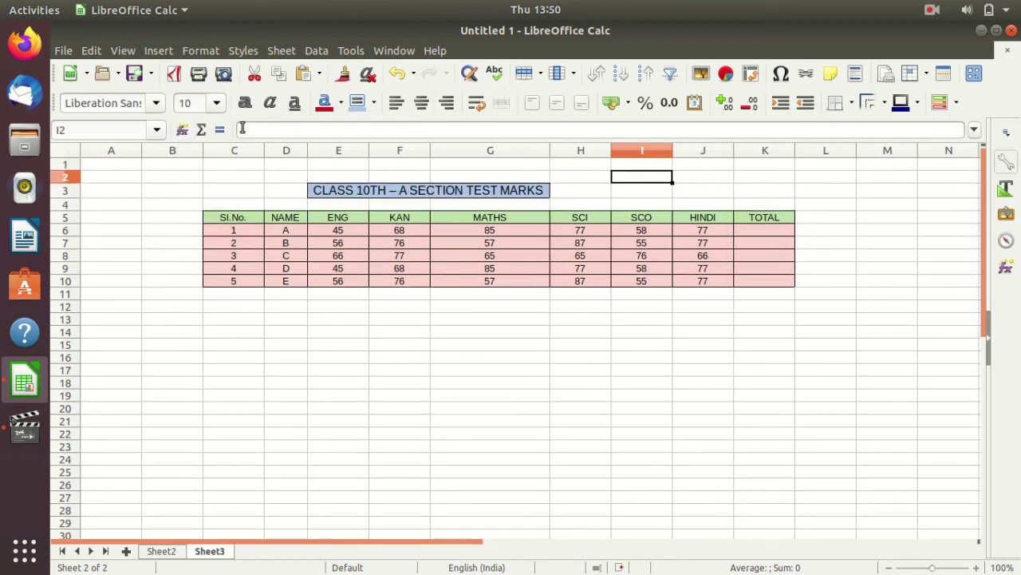
click(428, 195)
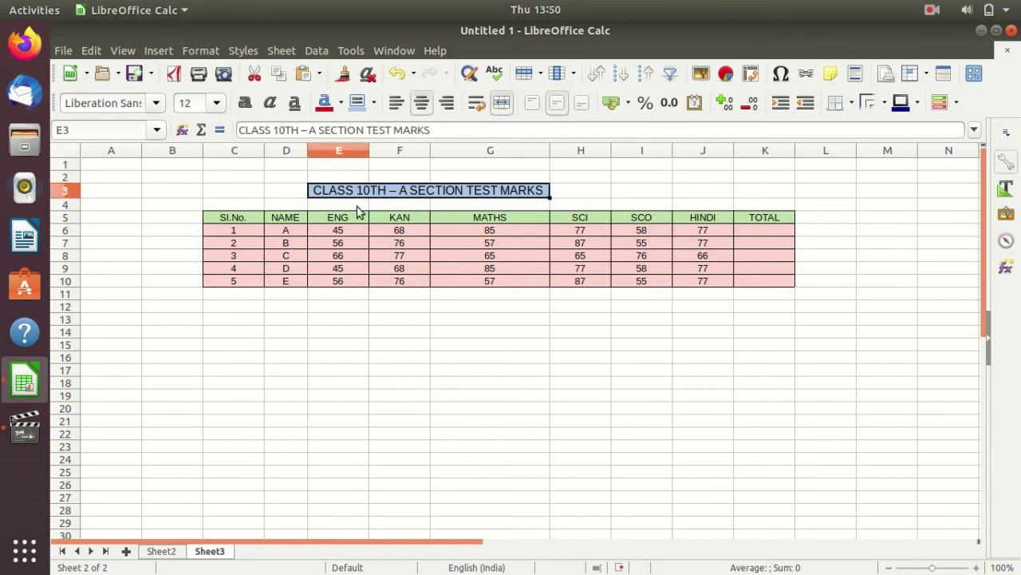
drag(246, 229, 242, 279)
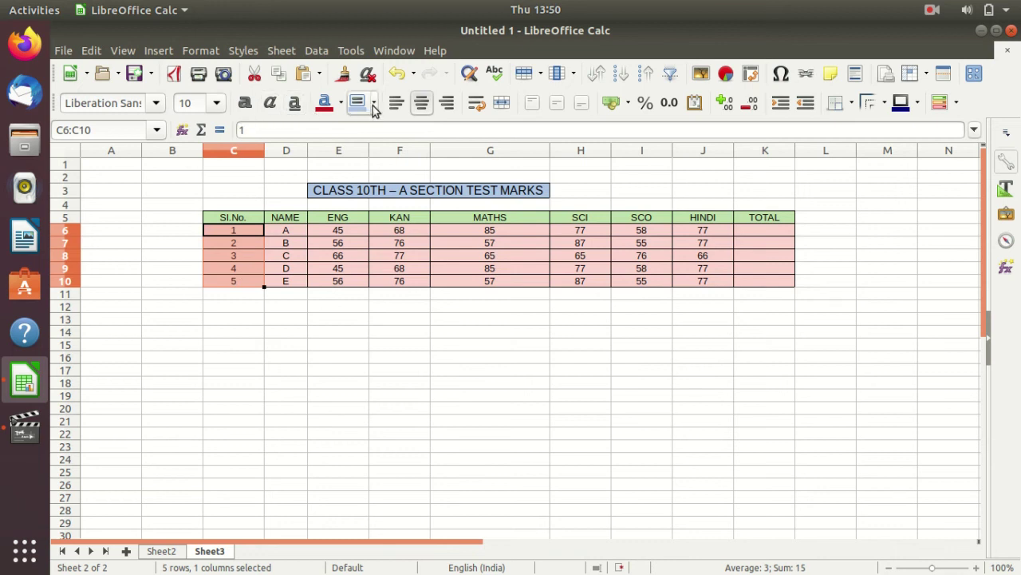
- Colour the serial numbers 1 to 5 red, then select the subject marks E6:J10
click(341, 103)
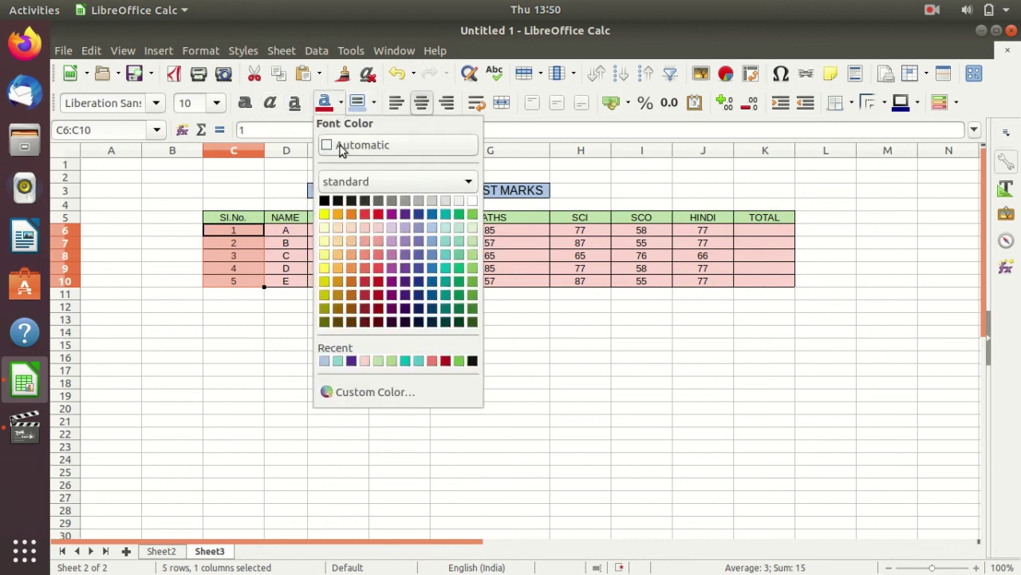
click(378, 214)
click(501, 370)
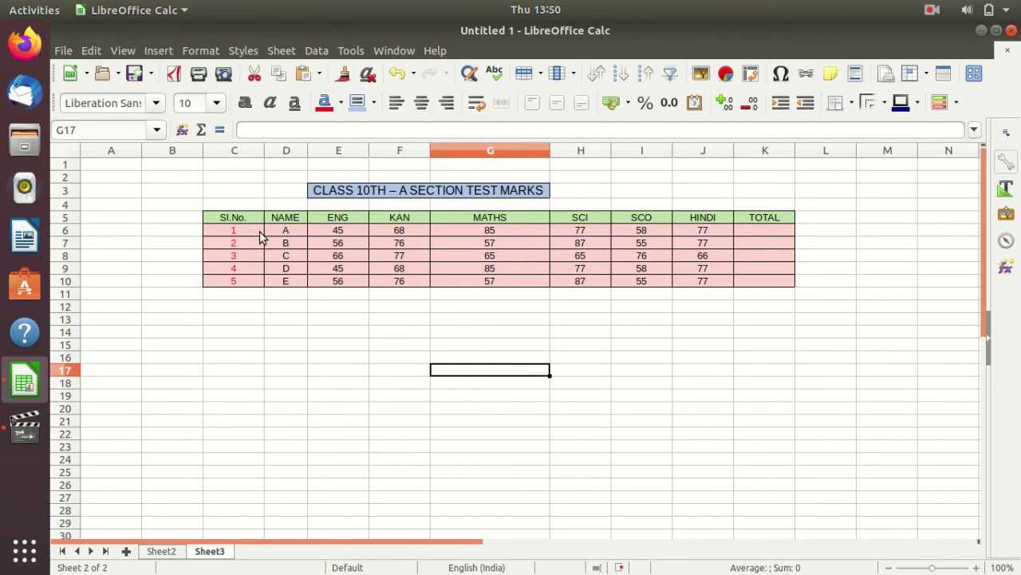
drag(331, 230, 702, 281)
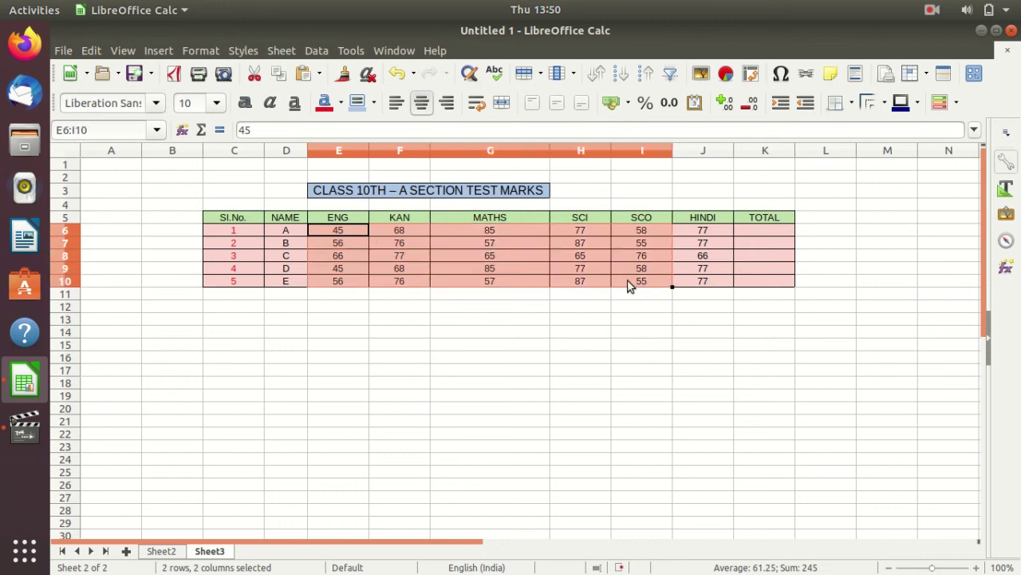
click(156, 103)
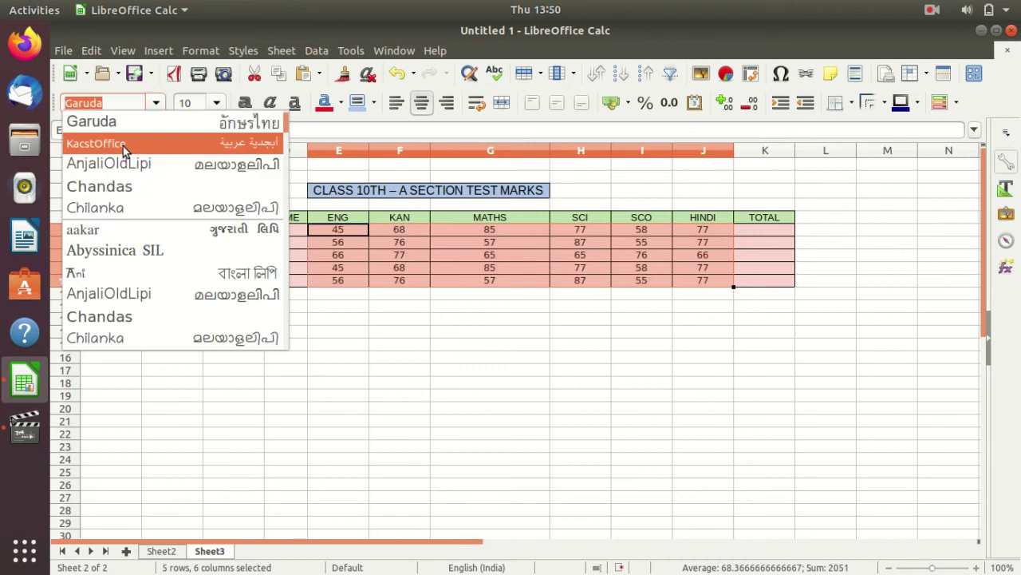
- Try the Garuda font on the marks, then undo three changes to revert
click(610, 371)
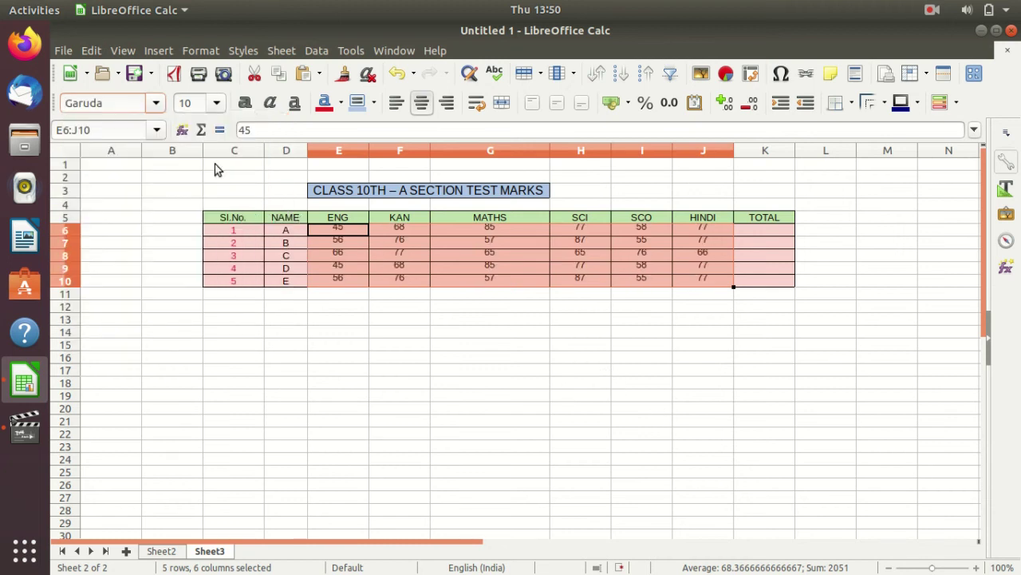
click(397, 74)
click(397, 74)
click(396, 74)
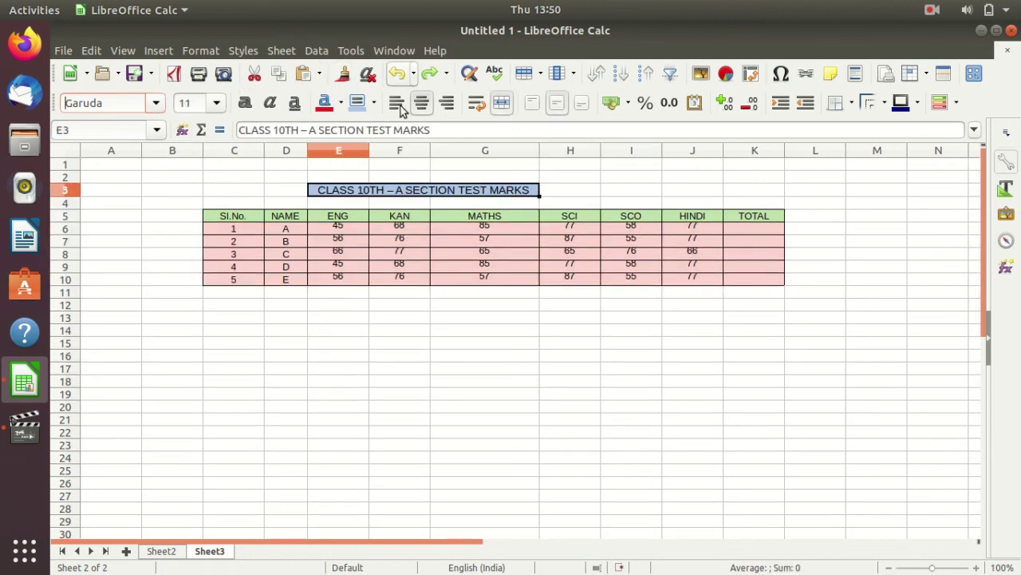
drag(344, 230, 714, 276)
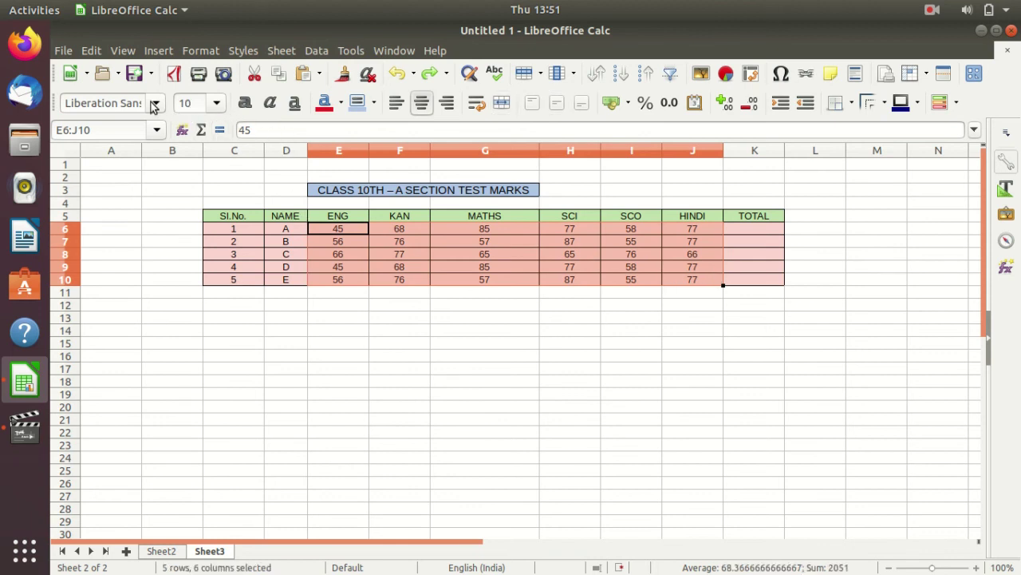
click(234, 356)
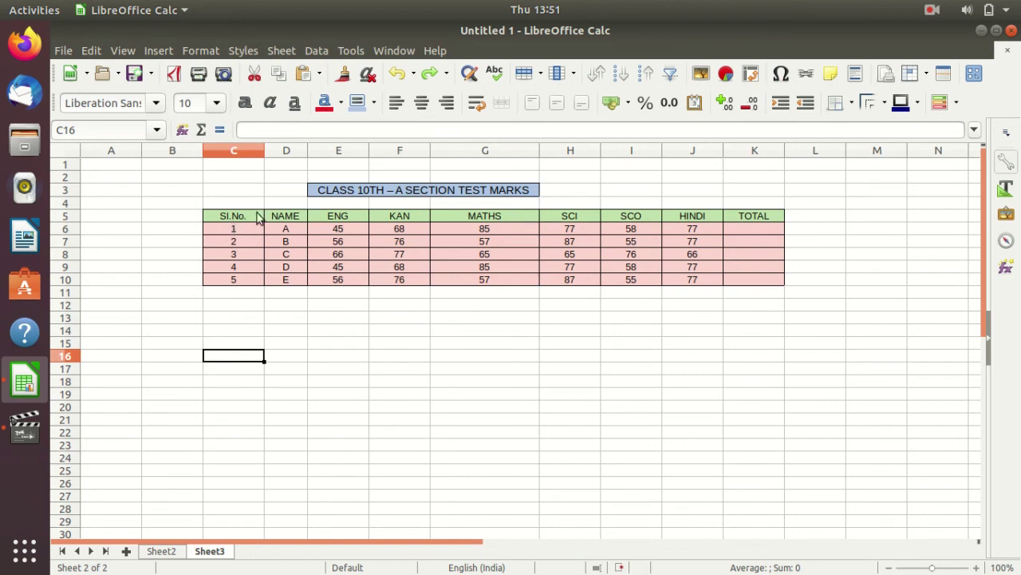
click(364, 194)
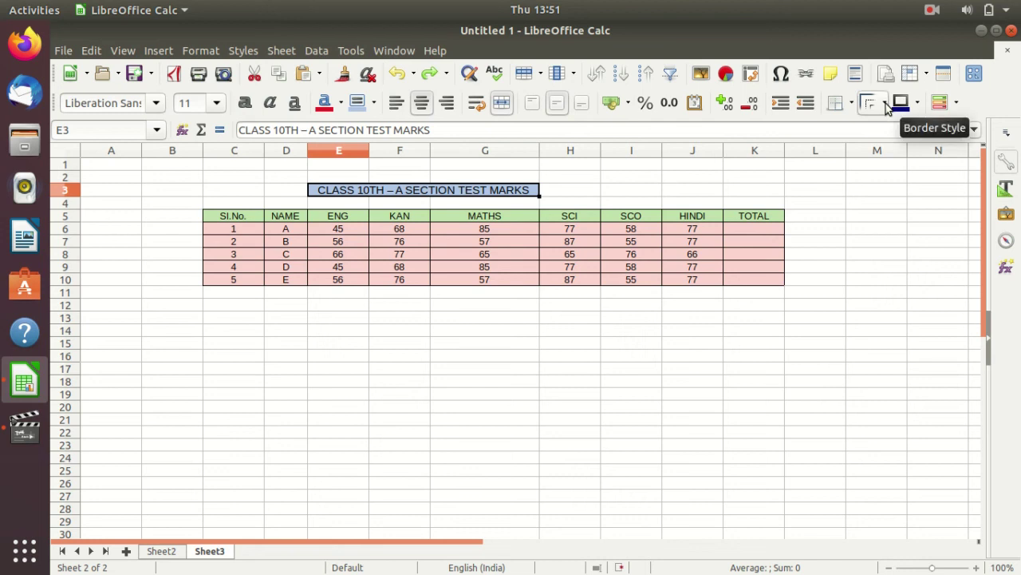
- Give the merged title's border a thicker line style
drag(219, 217, 762, 281)
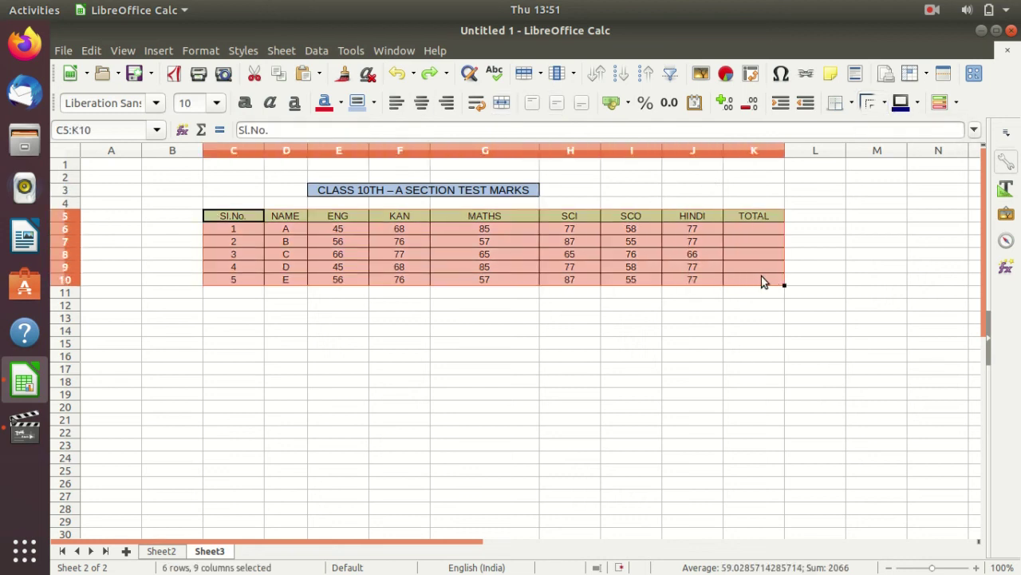
click(762, 319)
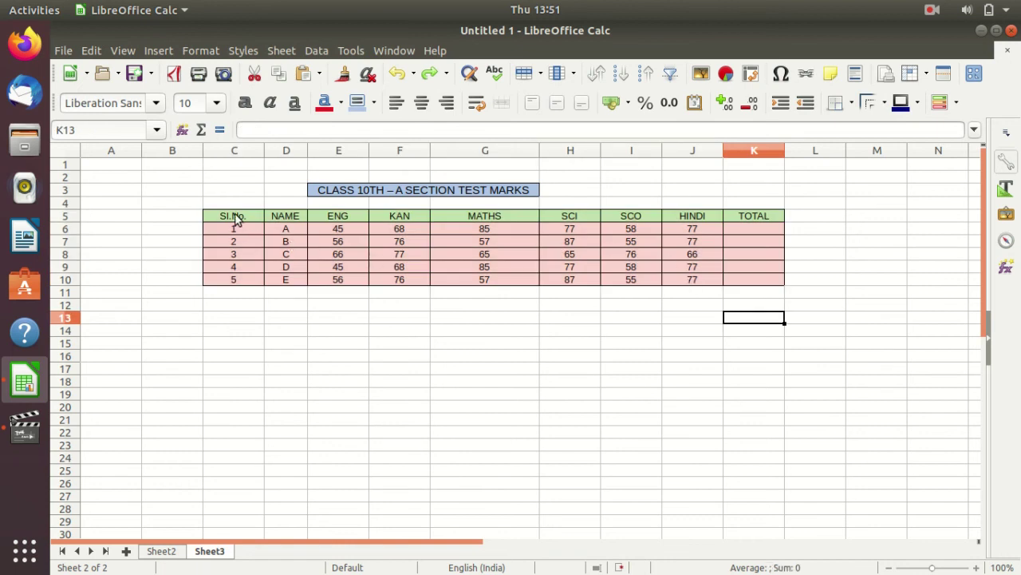
click(339, 196)
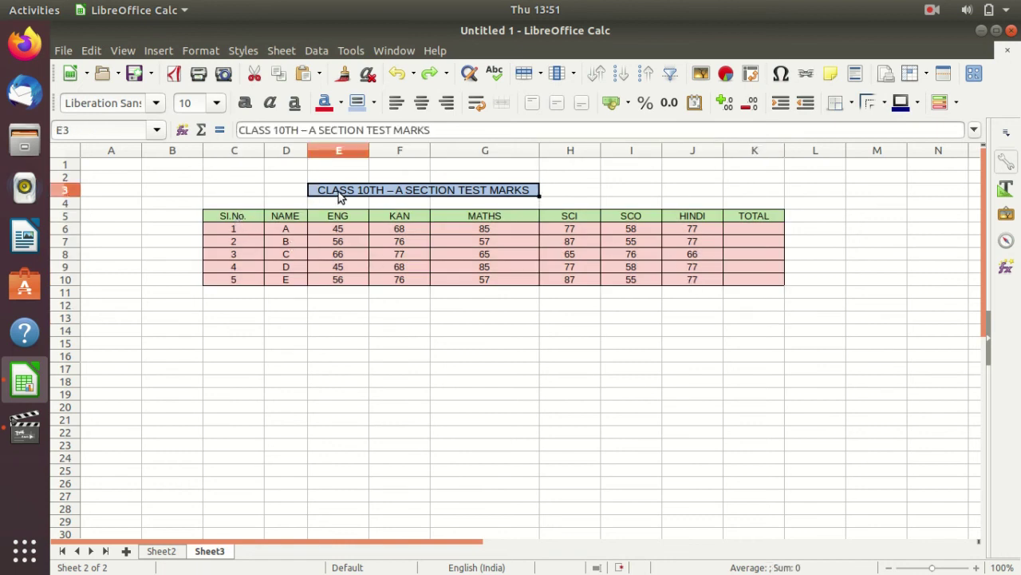
click(884, 107)
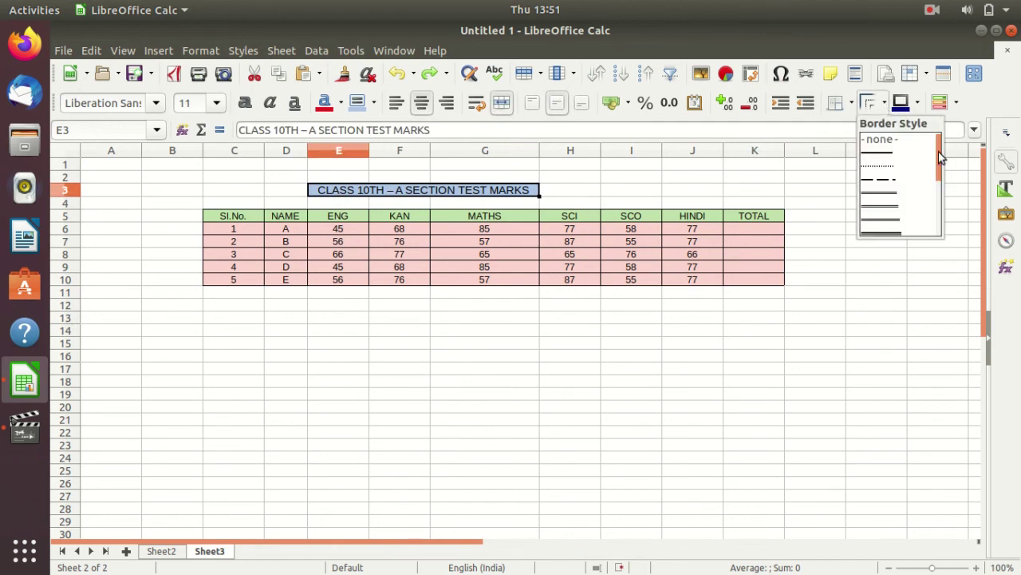
mouse_move(939, 152)
mouse_down()
mouse_move(941, 197)
mouse_move(944, 173)
mouse_up()
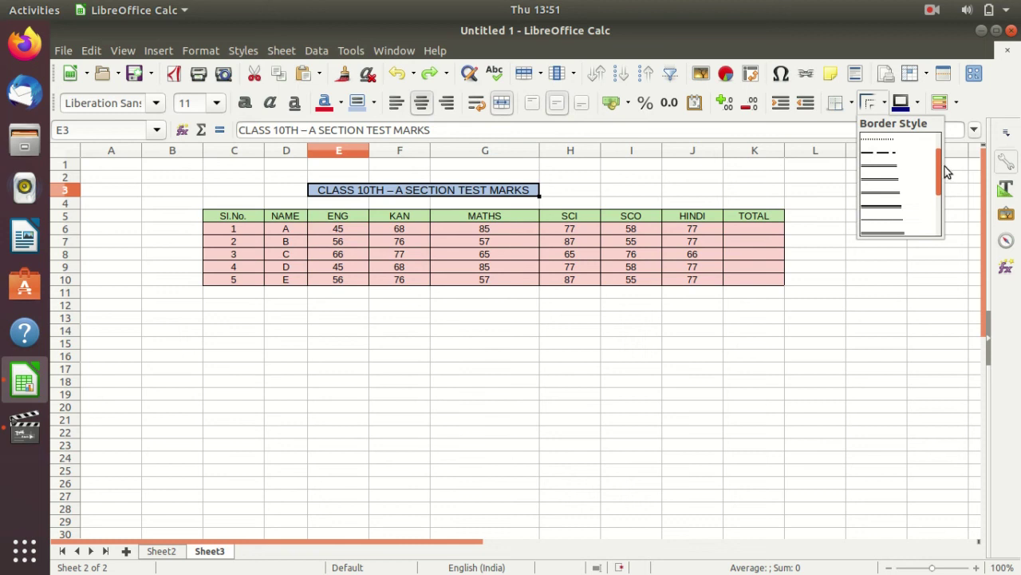
drag(944, 174, 950, 195)
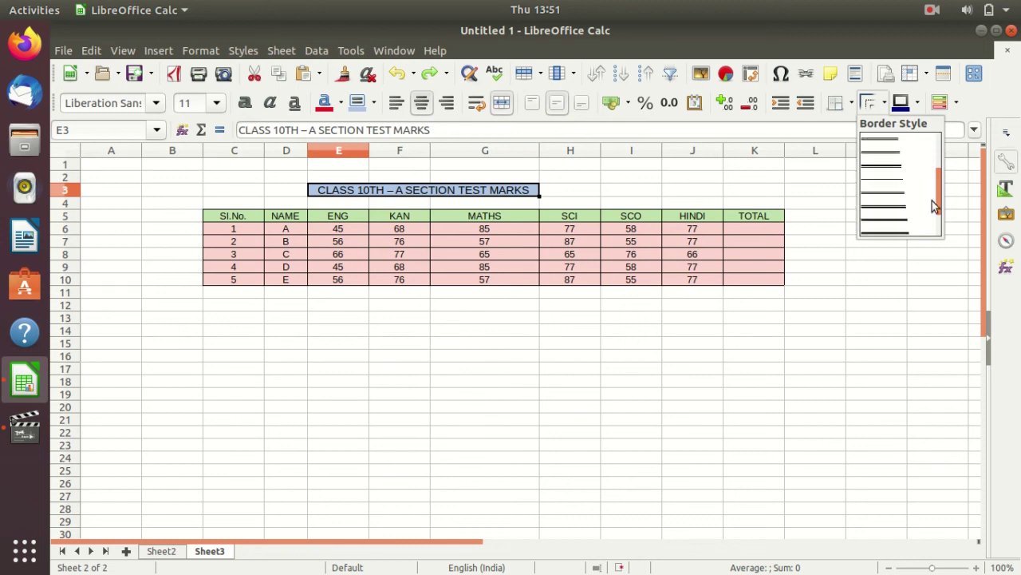
click(875, 222)
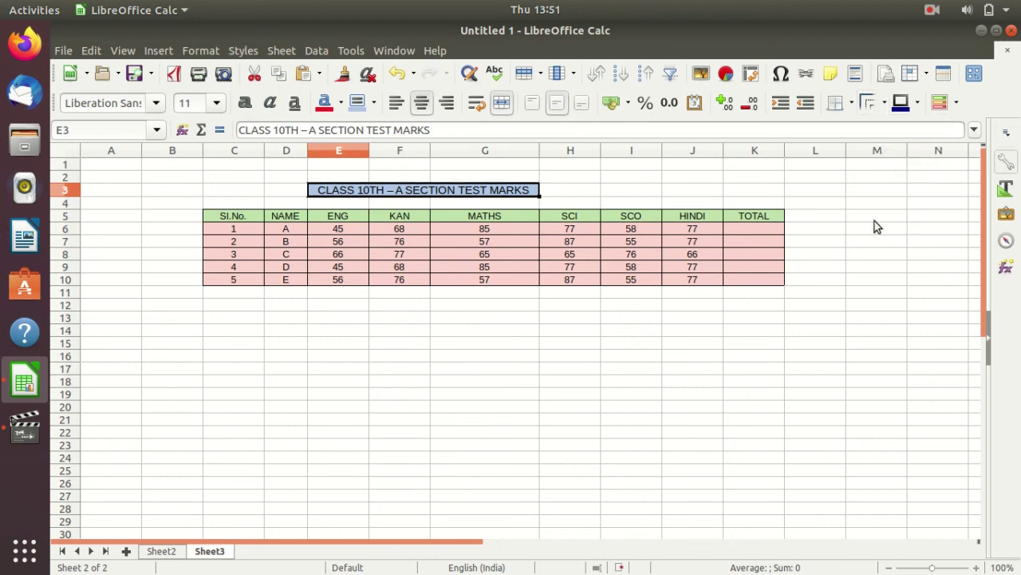
click(868, 240)
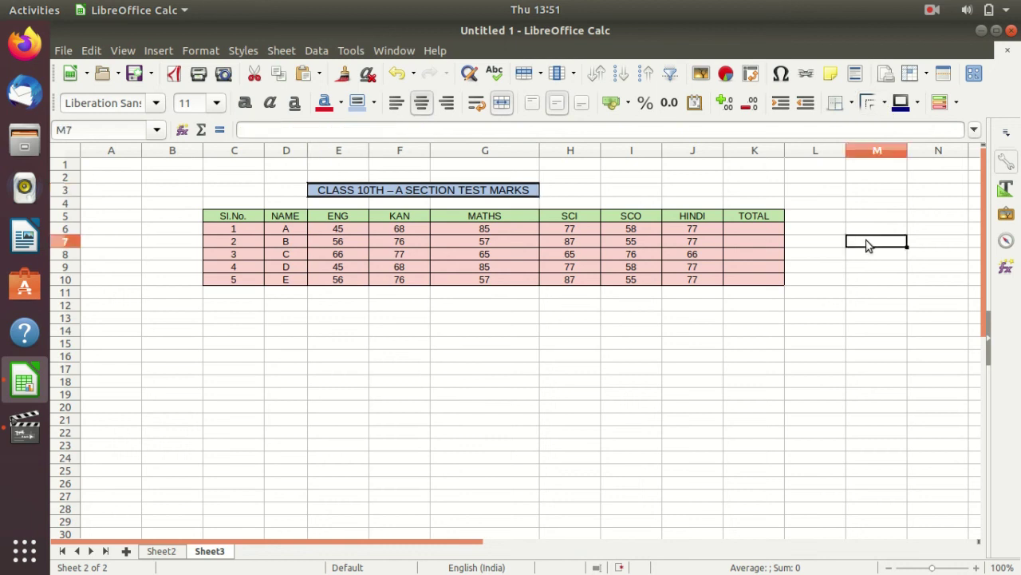
- Switch the title border to an even thicker line style
click(512, 194)
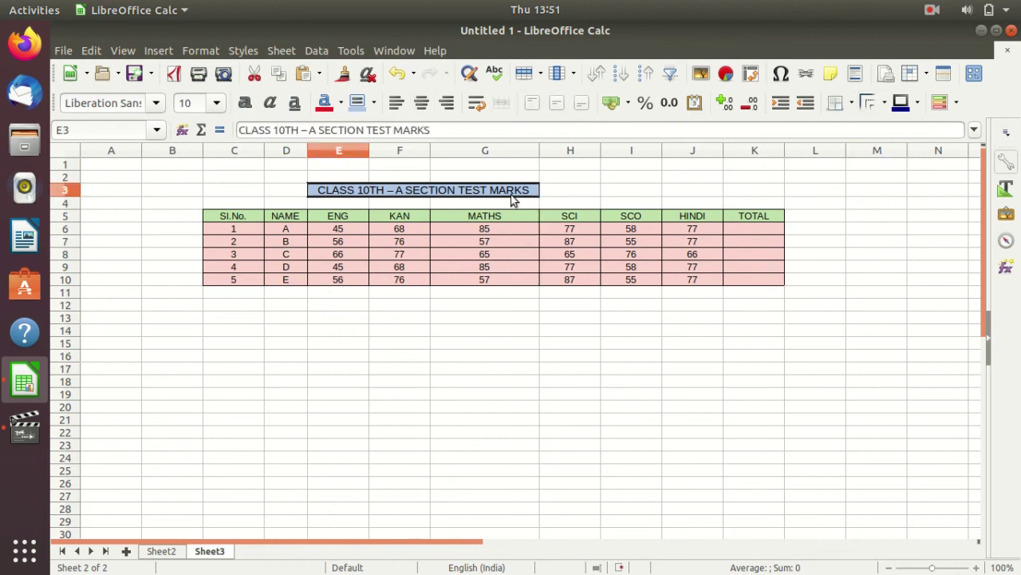
click(885, 104)
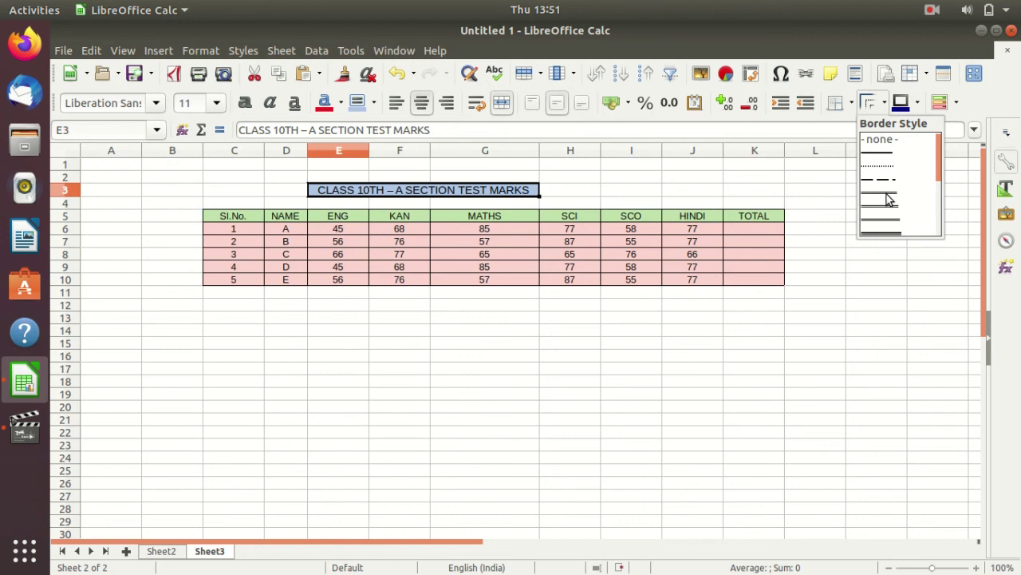
scroll(888, 200, down, 1)
scroll(888, 200, up, 1)
click(888, 200)
click(693, 164)
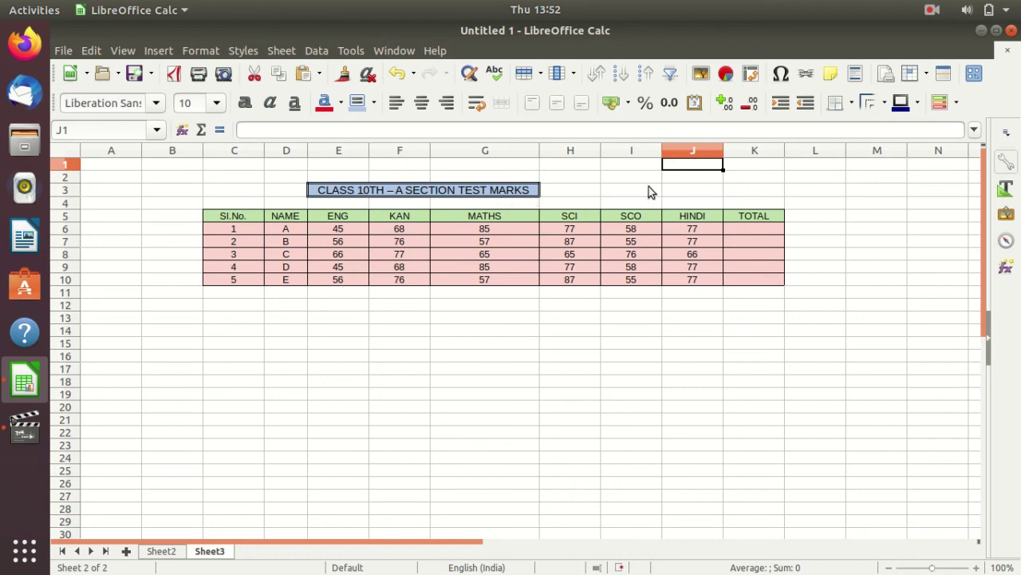
click(884, 103)
scroll(919, 157, down, 2)
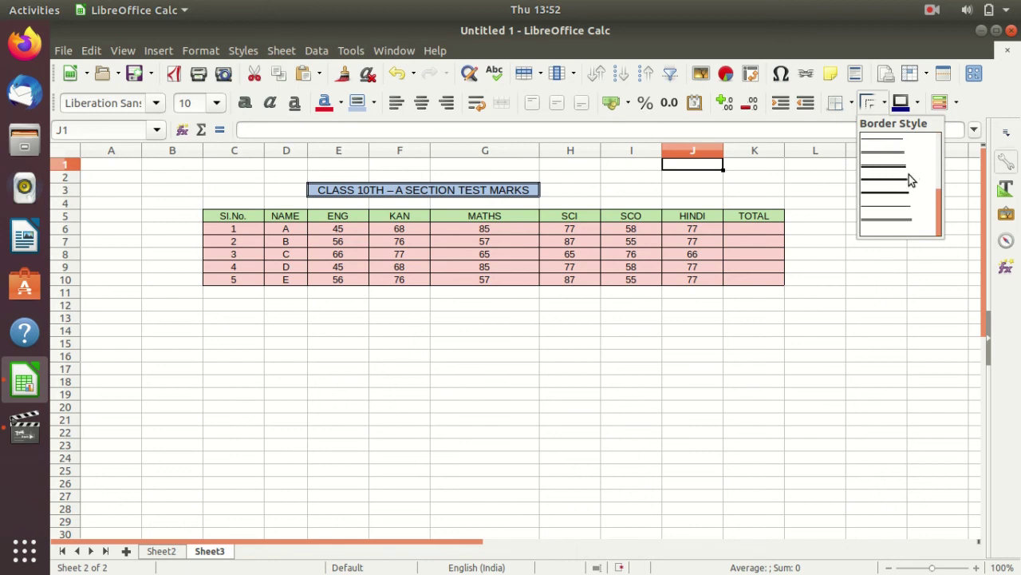
scroll(909, 175, up, 3)
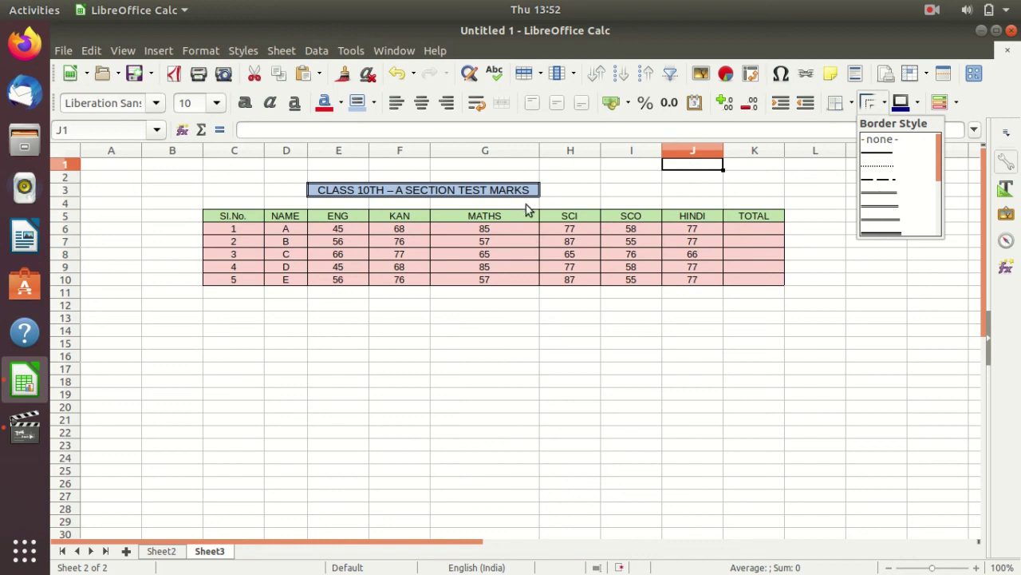
click(357, 202)
- Select header row C5:K5 and browse the thick border line styles
drag(243, 217, 755, 219)
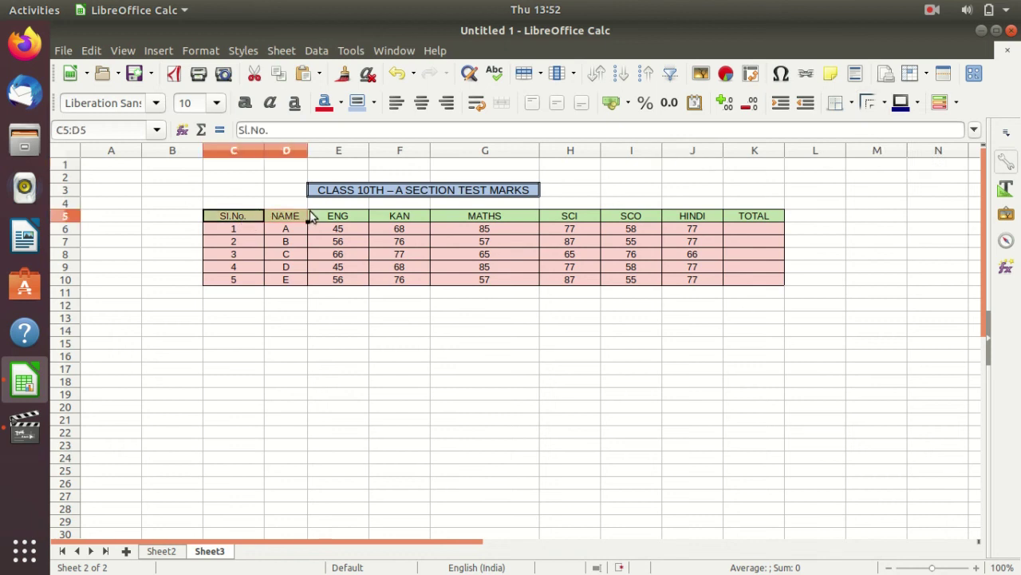
click(884, 104)
scroll(905, 167, down, 3)
scroll(896, 204, down, 2)
- Give the header row C5:K5 a thick violet border
click(893, 191)
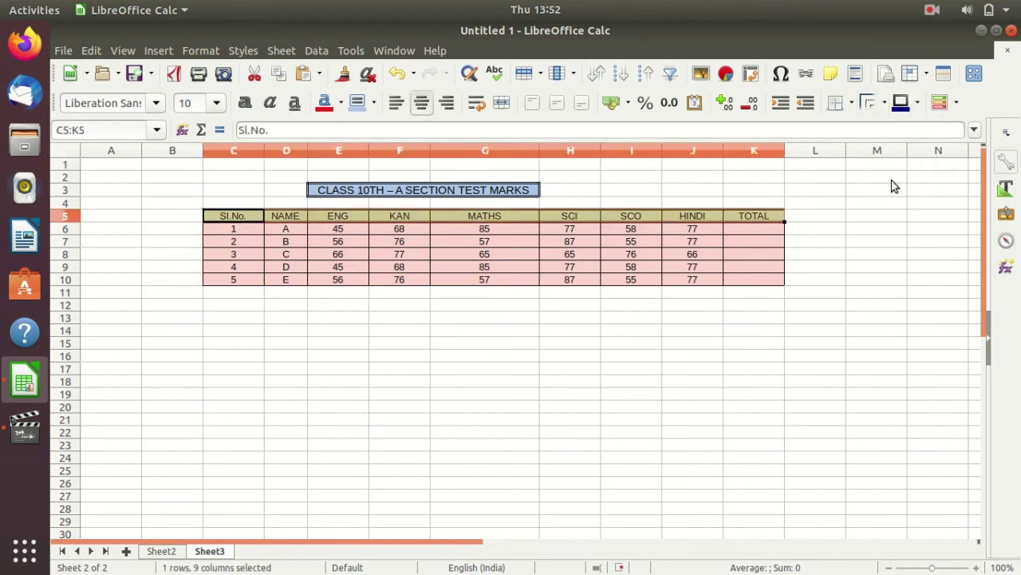
click(851, 227)
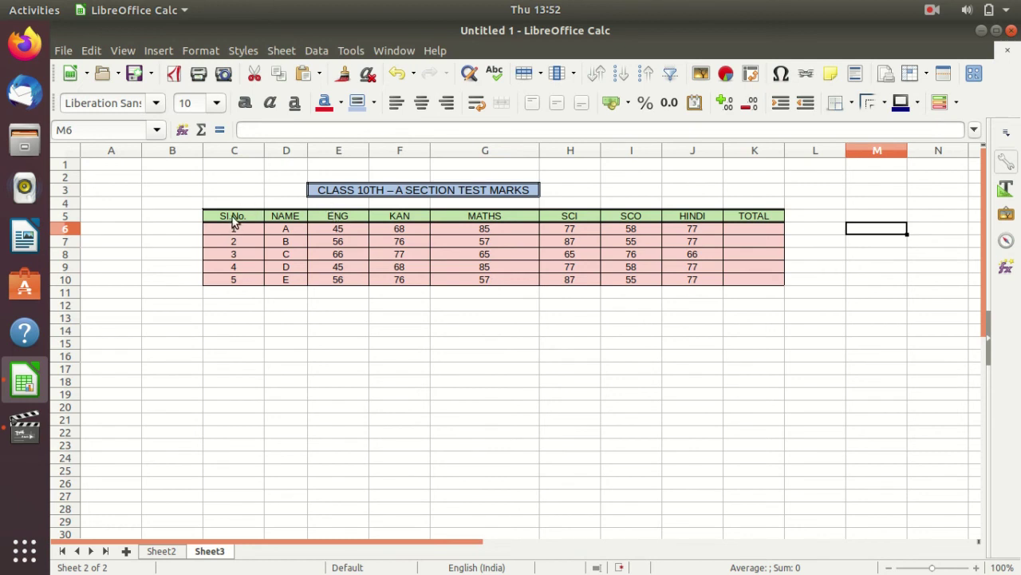
drag(233, 216, 786, 217)
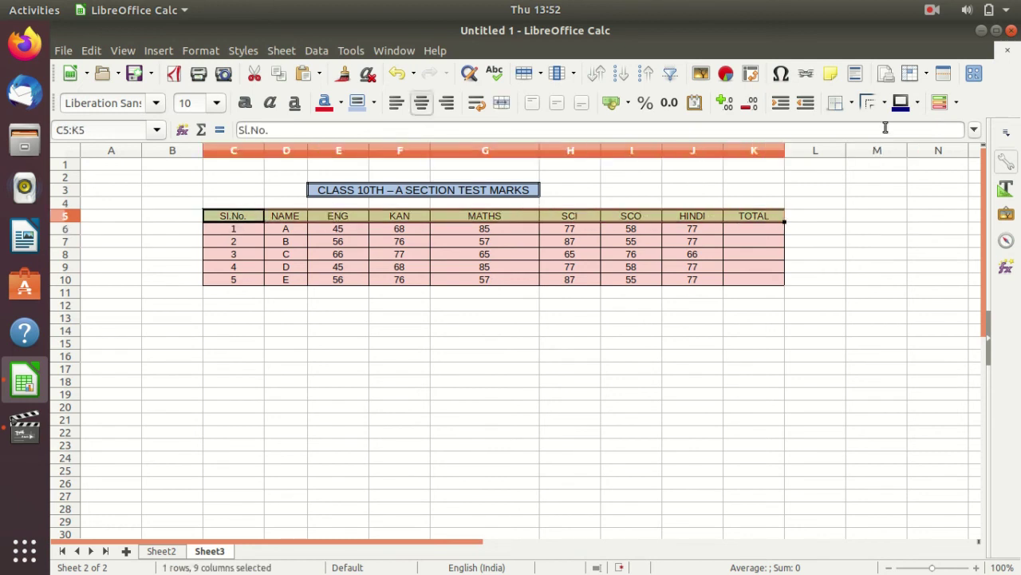
click(919, 103)
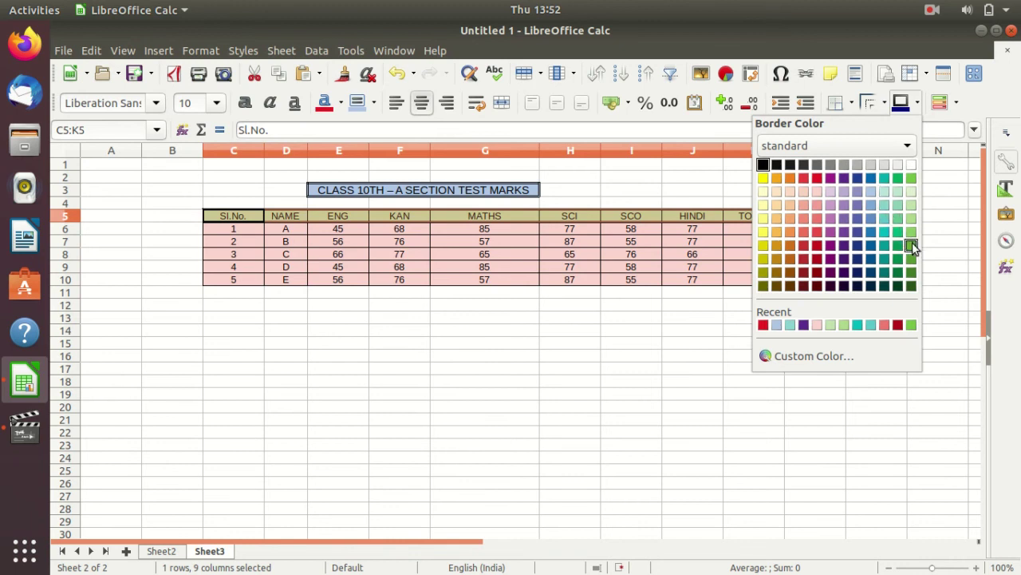
click(832, 232)
click(838, 240)
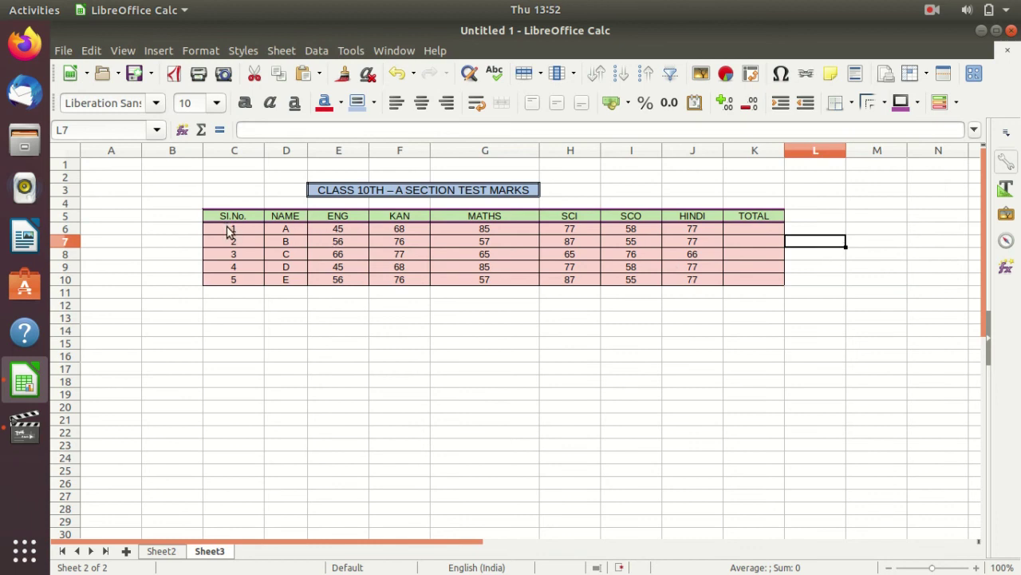
- Colour the data rows C6:K10 border light red and the title border red
drag(229, 230, 767, 278)
click(917, 102)
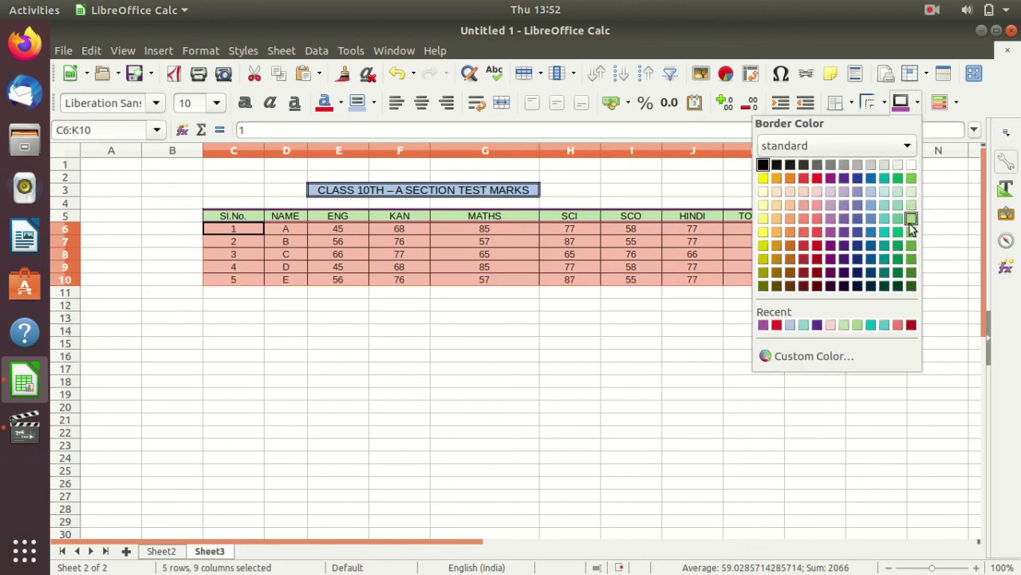
click(819, 218)
click(836, 283)
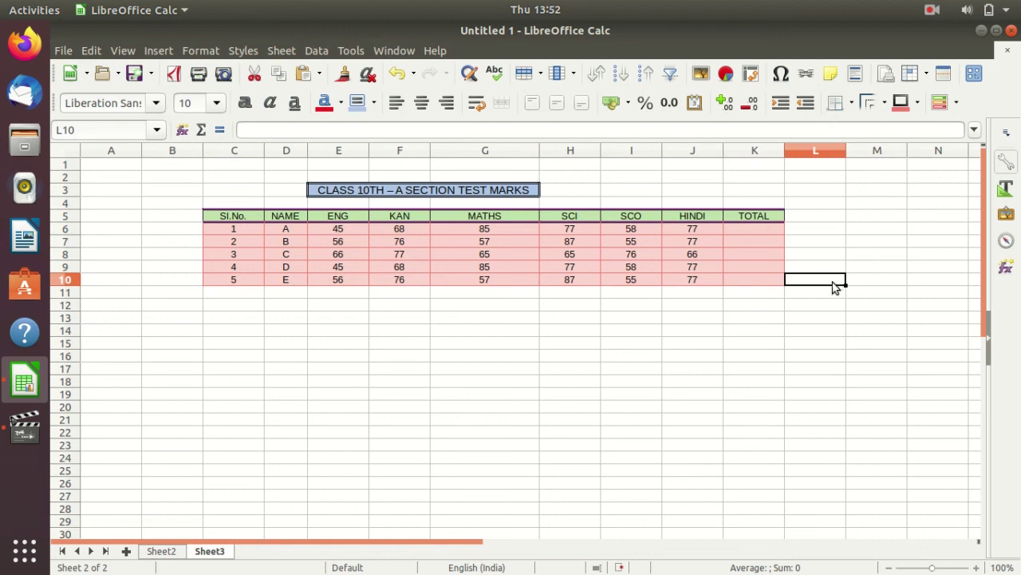
click(343, 196)
click(918, 102)
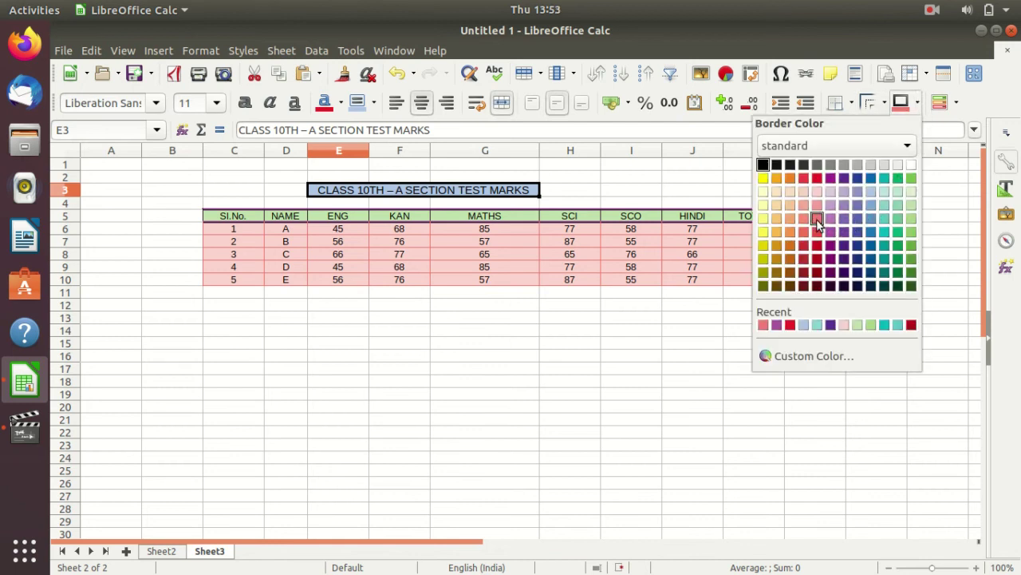
click(817, 177)
click(814, 179)
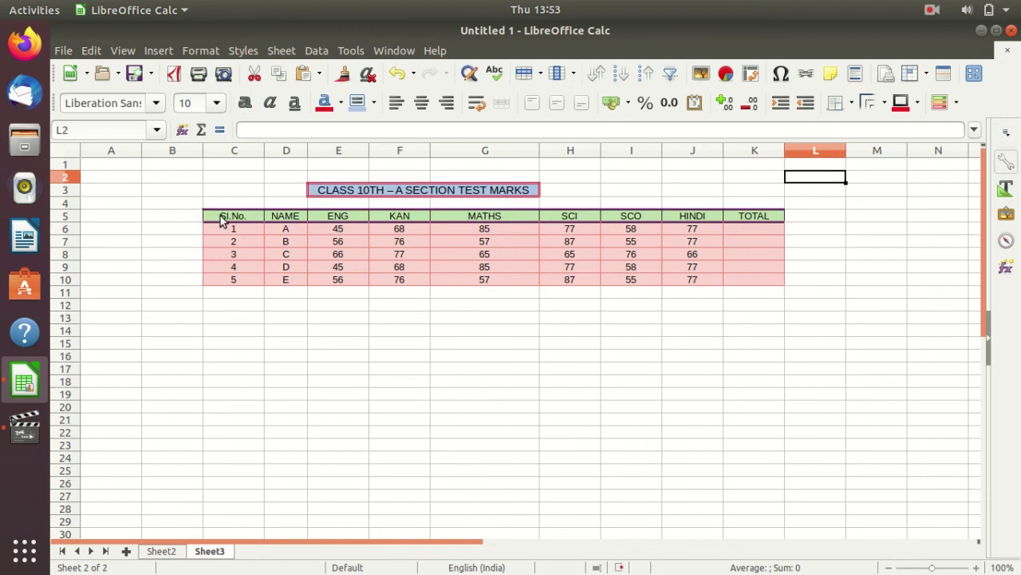
- Set table C5:K10 text to 12 pt and confirm title E3 stays 11 pt
mouse_move(220, 219)
mouse_down()
mouse_move(540, 267)
mouse_move(780, 287)
mouse_up()
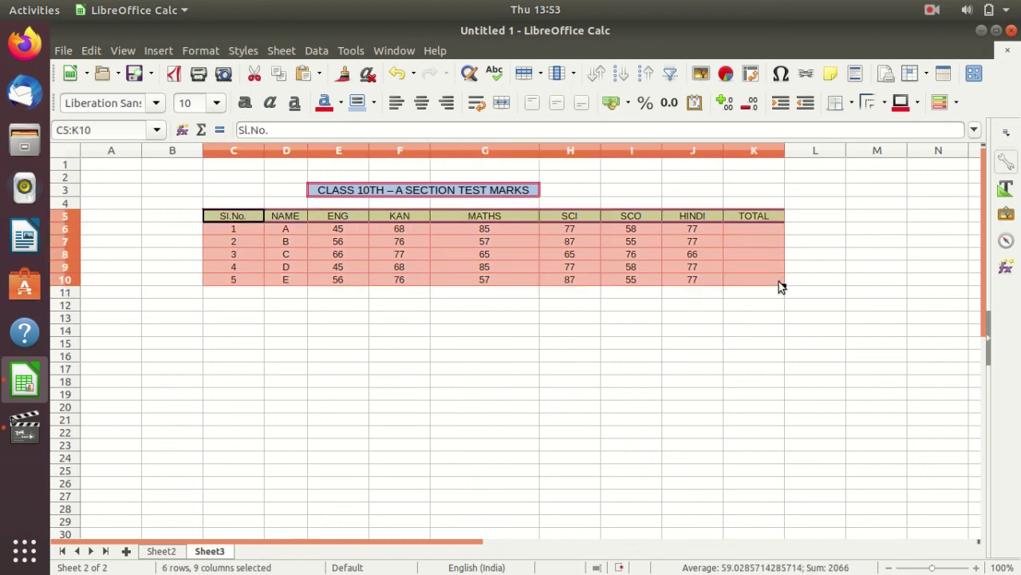
click(216, 102)
click(194, 212)
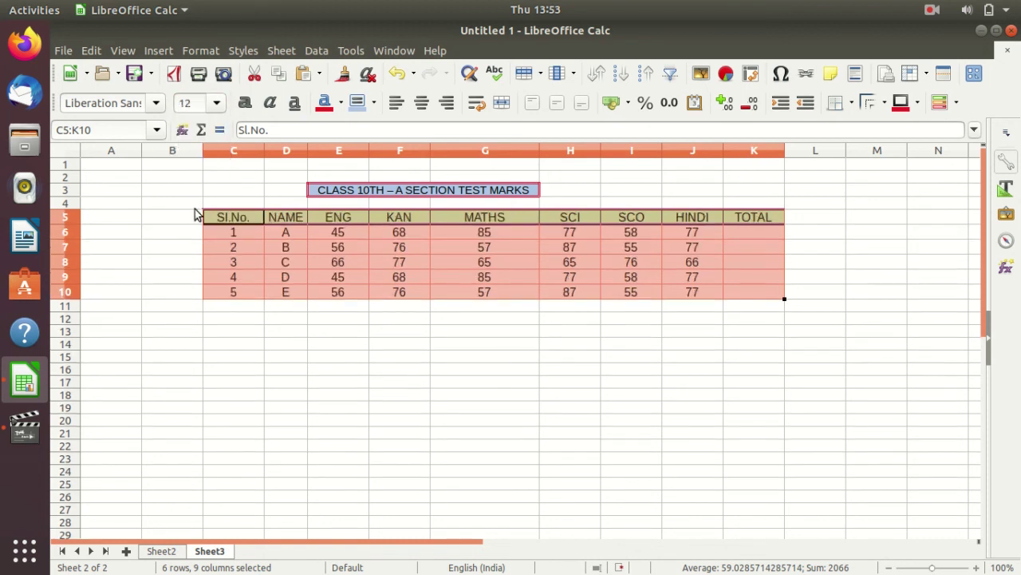
click(558, 357)
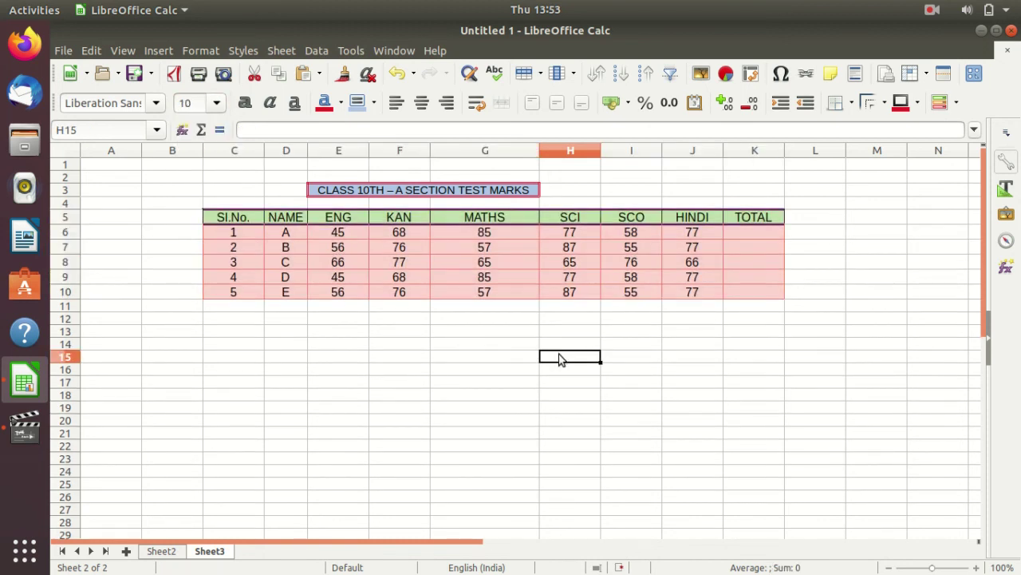
click(386, 193)
click(215, 104)
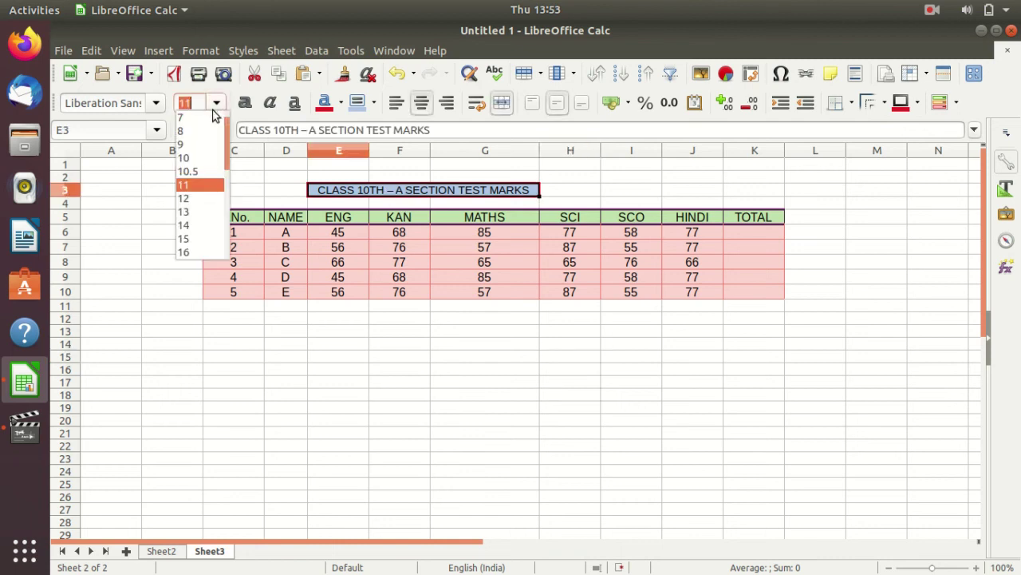
click(444, 355)
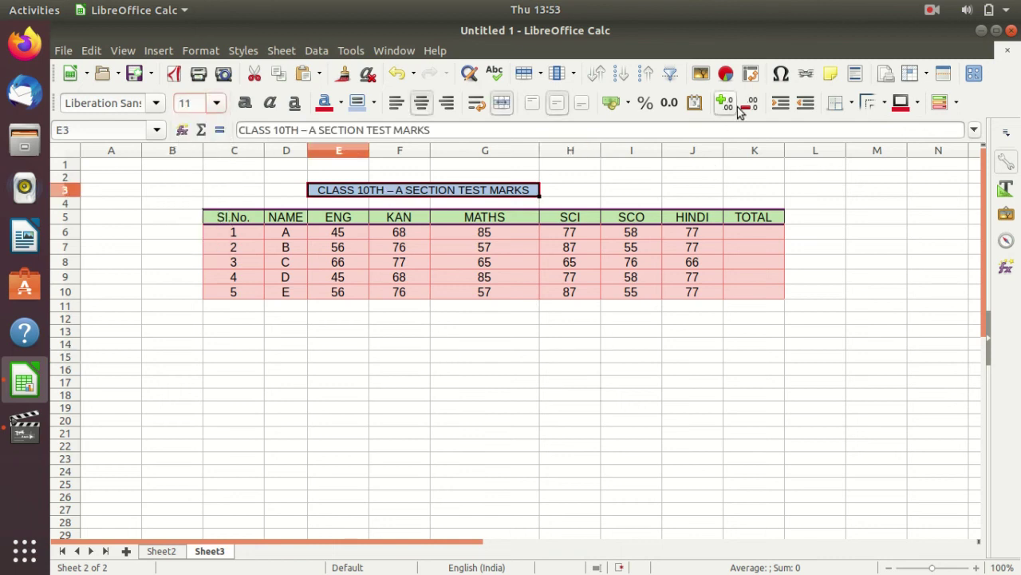